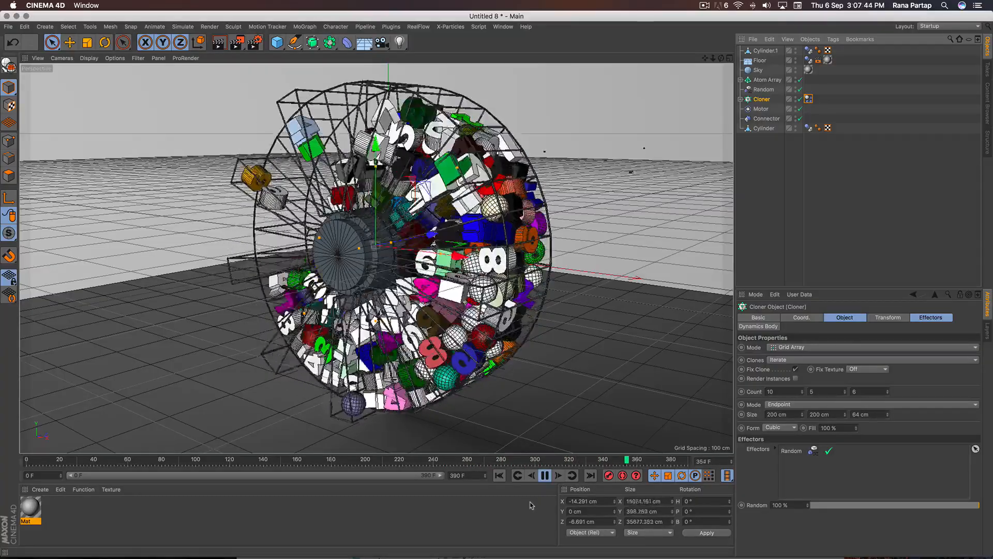
- Stop the playback of the finished spinning drum simulation
{"action": "left_click", "coordinate": [547, 476]}
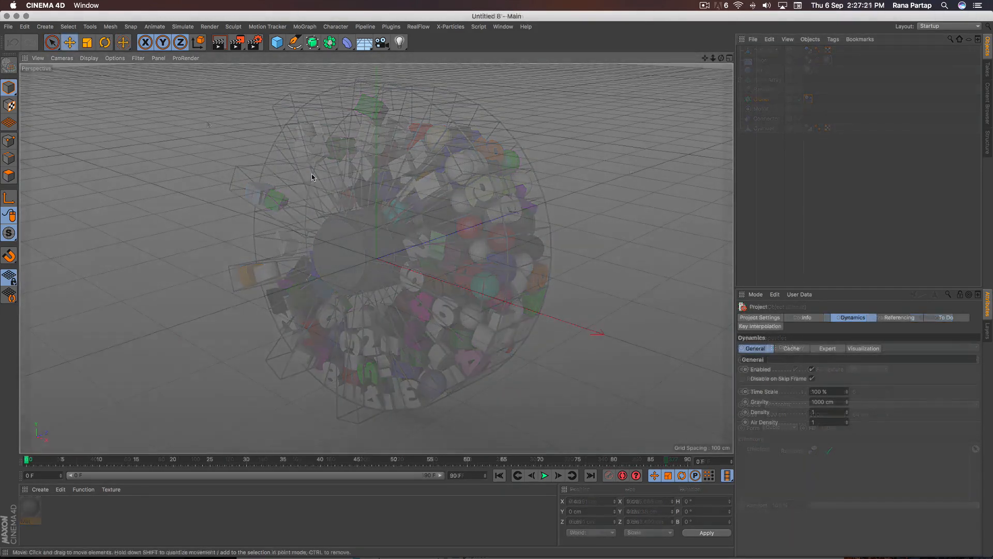
- Add a cylinder primitive and set its orientation to +Z
{"action": "left_click", "coordinate": [278, 42]}
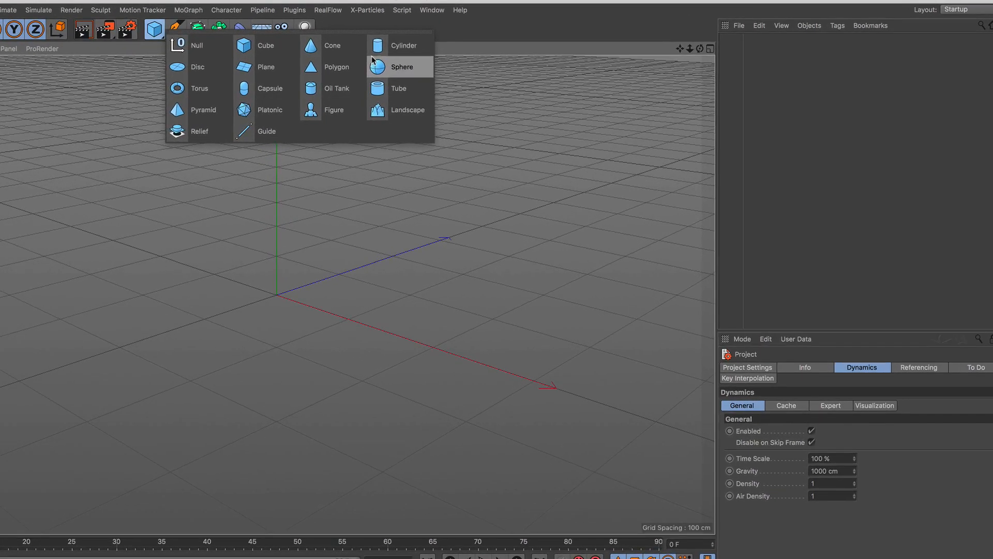
{"action": "left_click", "coordinate": [470, 55]}
{"action": "scroll", "coordinate": [264, 296], "scroll_direction": "down", "scroll_amount": 1}
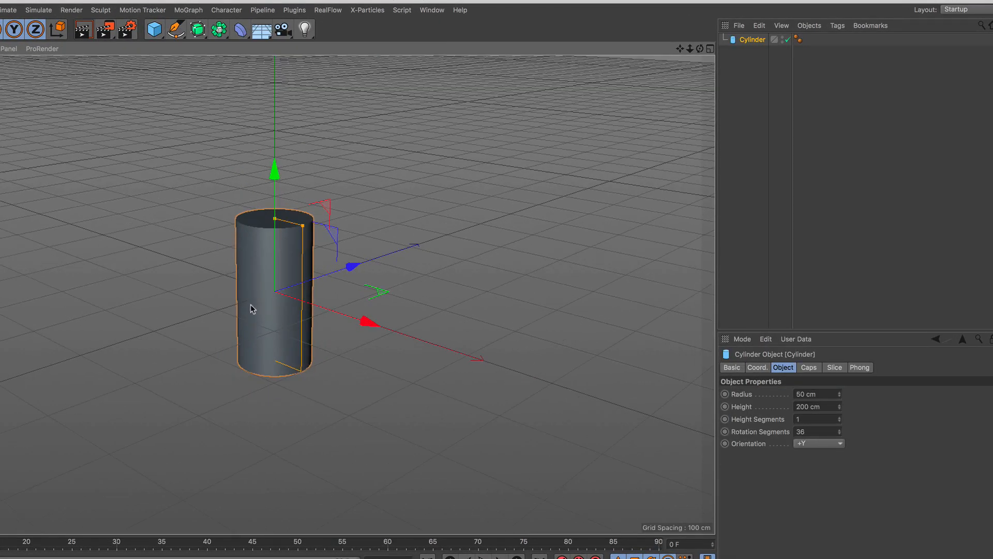
{"action": "left_click", "coordinate": [820, 444]}
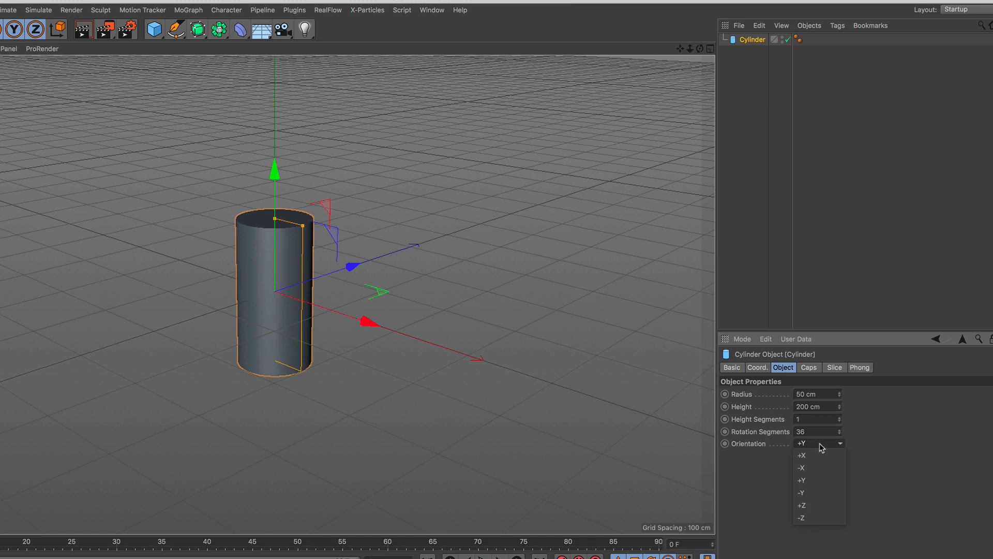
{"action": "left_click", "coordinate": [823, 504]}
{"action": "scroll", "coordinate": [290, 295], "scroll_direction": "up", "scroll_amount": 2}
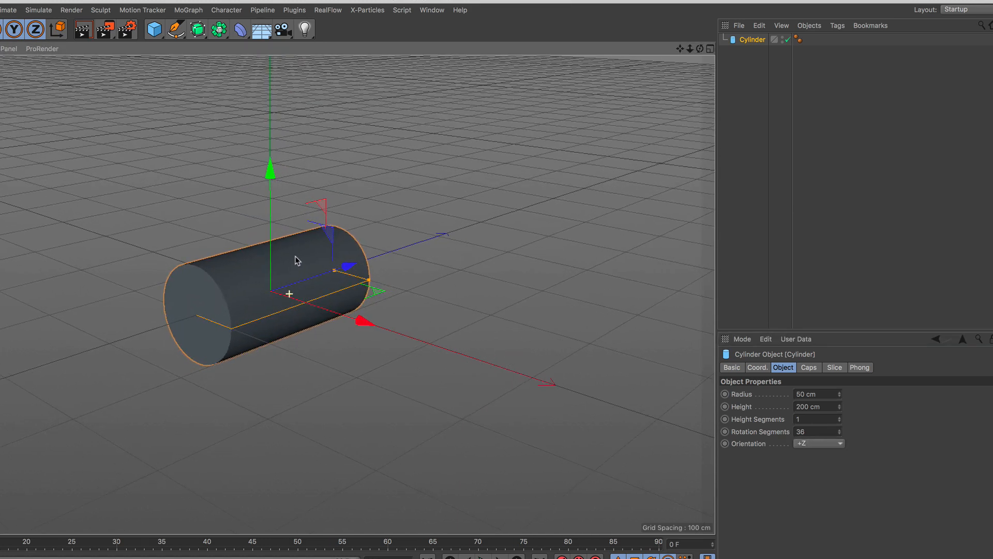
- Add a tube primitive around the cylinder and set its orientation to +Z
{"action": "left_click", "coordinate": [158, 30]}
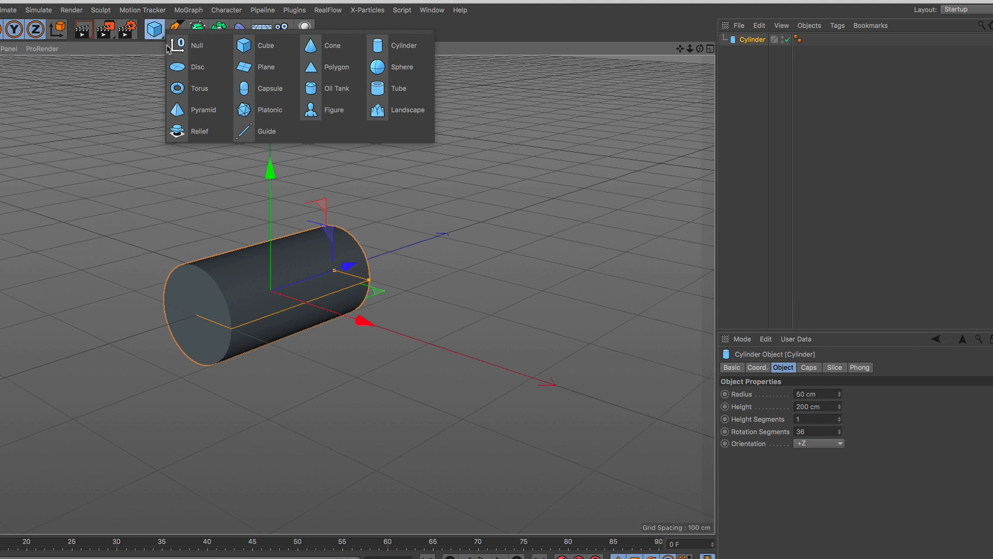
{"action": "left_click", "coordinate": [399, 89]}
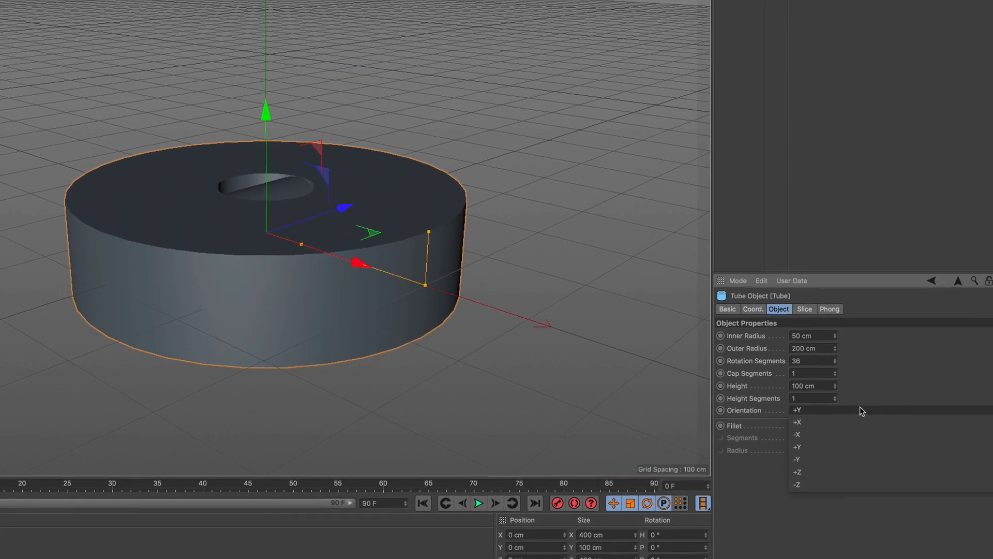
{"action": "left_click", "coordinate": [859, 468]}
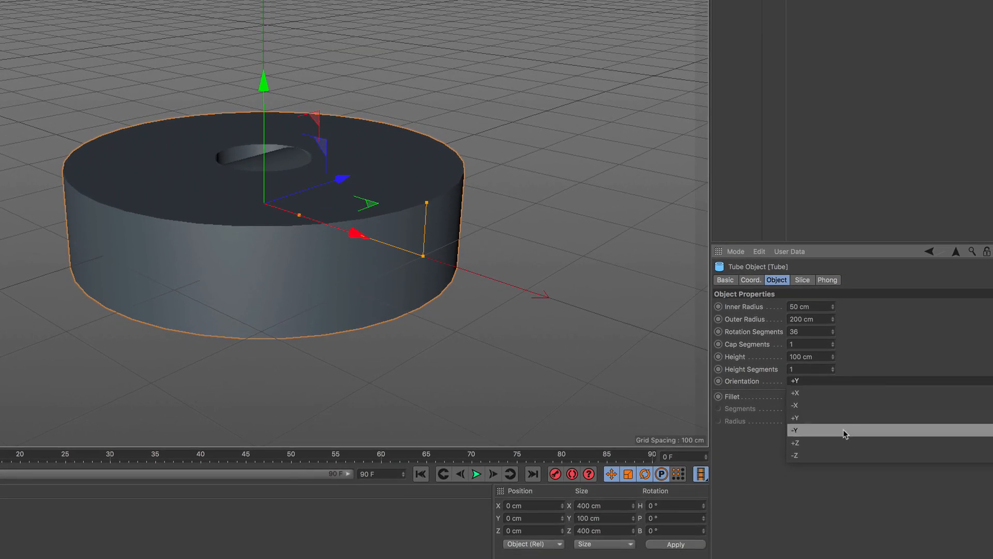
{"action": "left_click", "coordinate": [841, 443]}
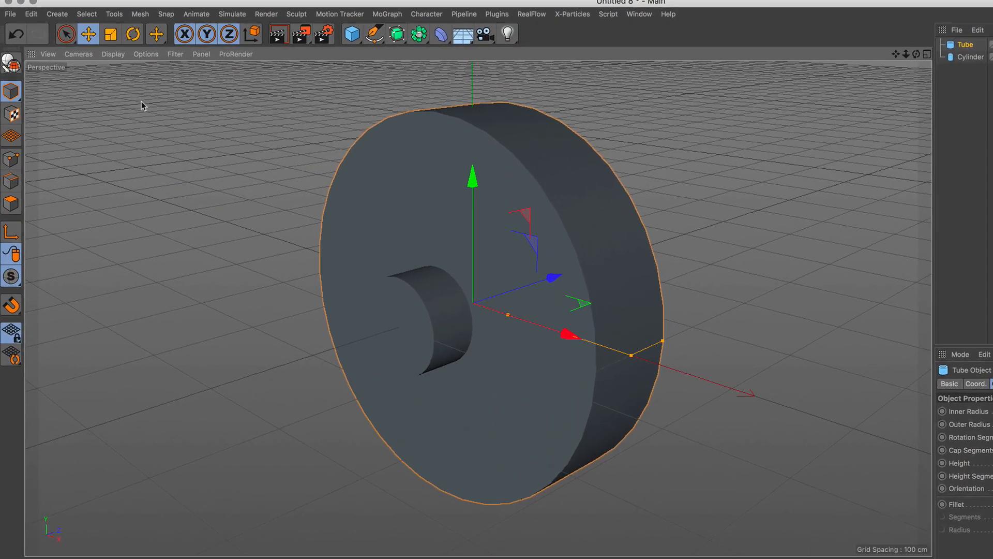
- Set the viewport display to Gouraud Shading (Lines) so the segment edges of both objects are drawn
{"action": "left_click", "coordinate": [90, 58]}
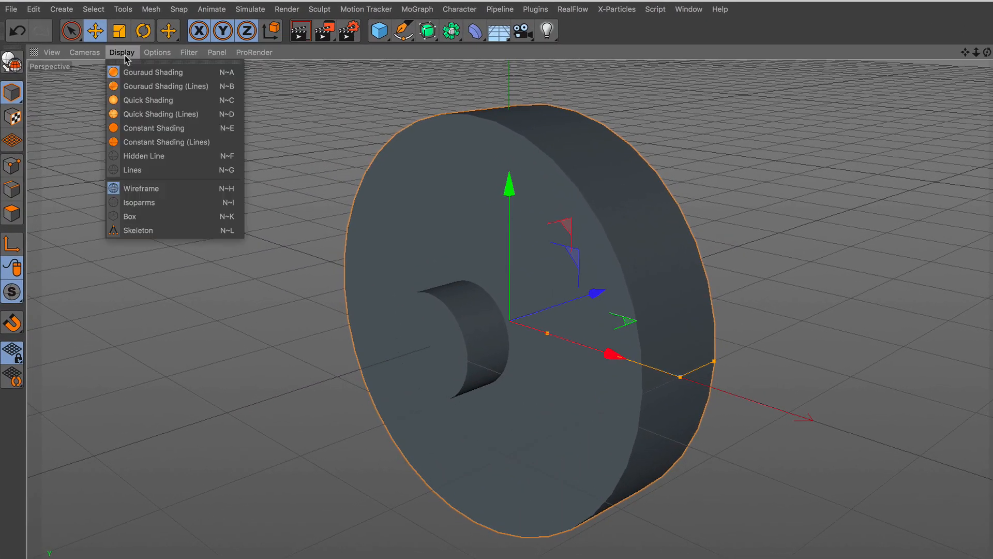
{"action": "left_click", "coordinate": [136, 86]}
{"action": "left_click_drag", "start_coordinate": [474, 334], "coordinate": [504, 318], "text": "alt"}
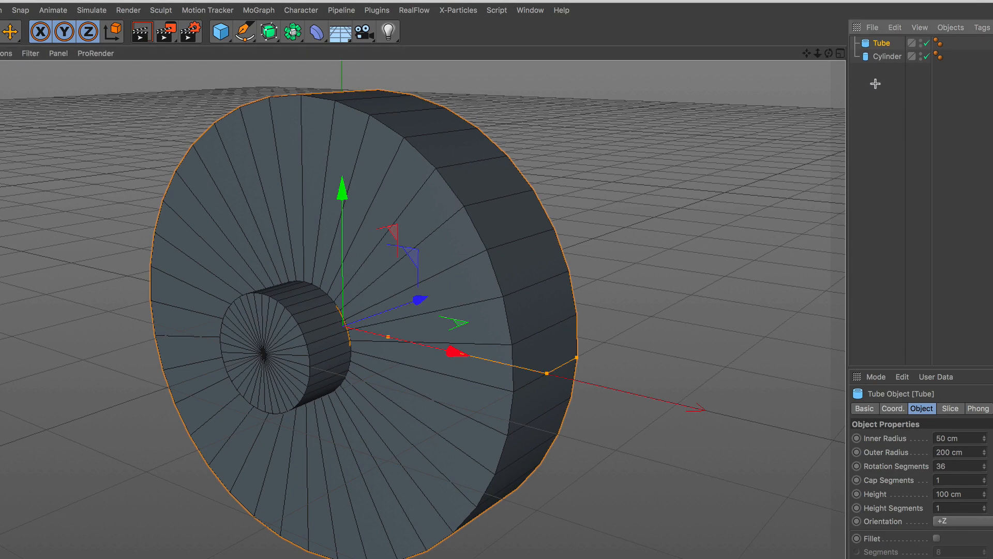
- Convert both the tube and the cylinder into editable polygon objects
{"action": "left_click_drag", "start_coordinate": [874, 90], "coordinate": [892, 41]}
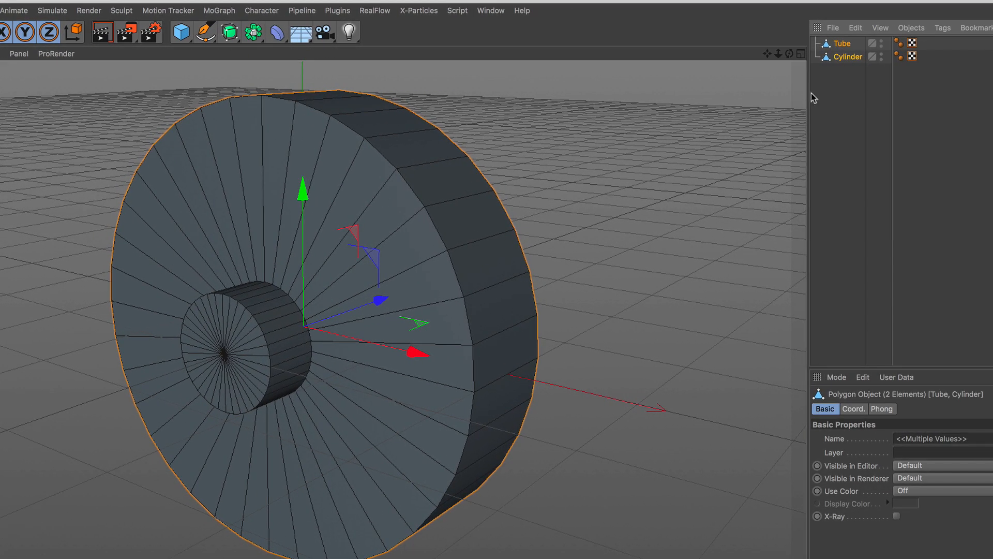
{"action": "left_click", "coordinate": [838, 58]}
- Select every fourth front-face polygon around the tube, nine wedges in total, in polygon mode
{"action": "left_click", "coordinate": [839, 46]}
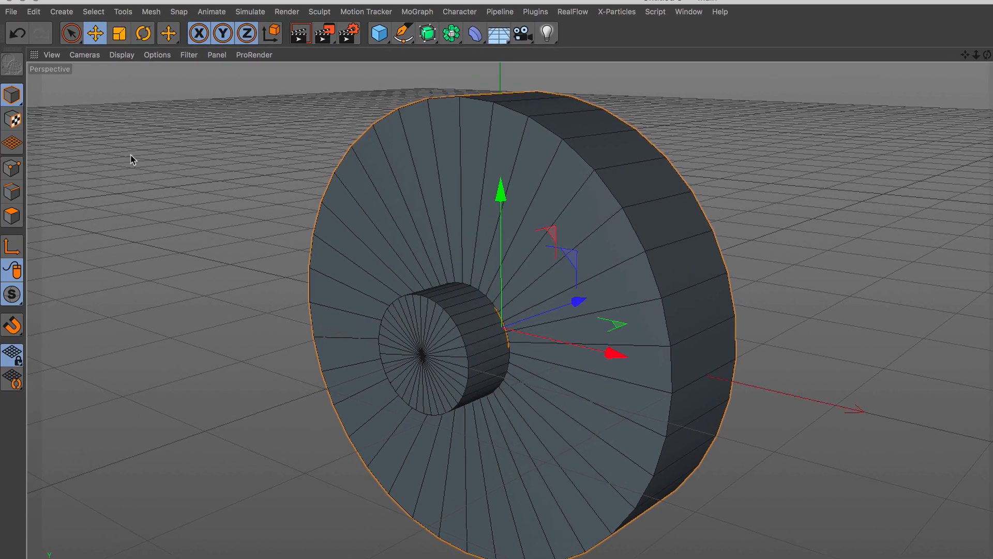
{"action": "left_click", "coordinate": [12, 215]}
{"action": "left_click", "coordinate": [437, 195]}
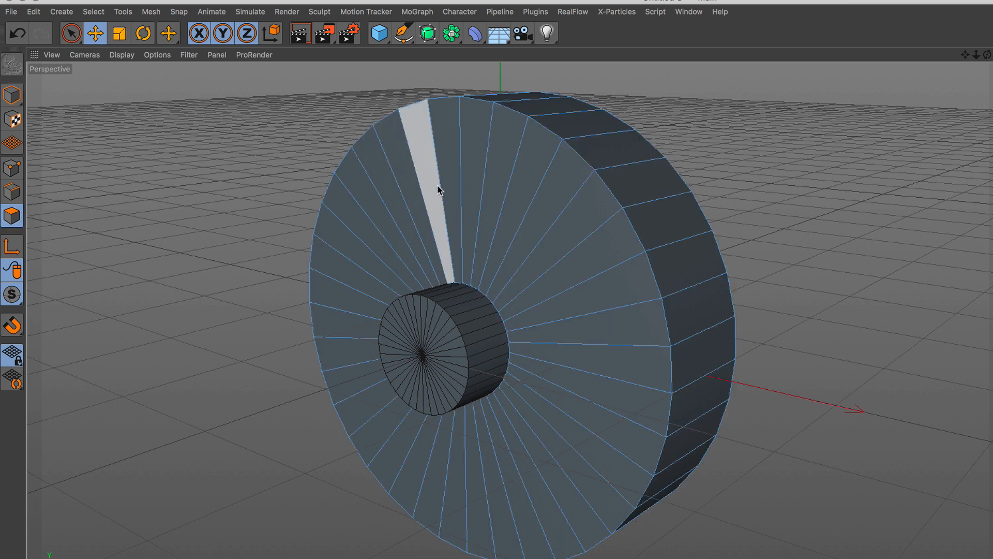
{"action": "left_click", "coordinate": [471, 178]}
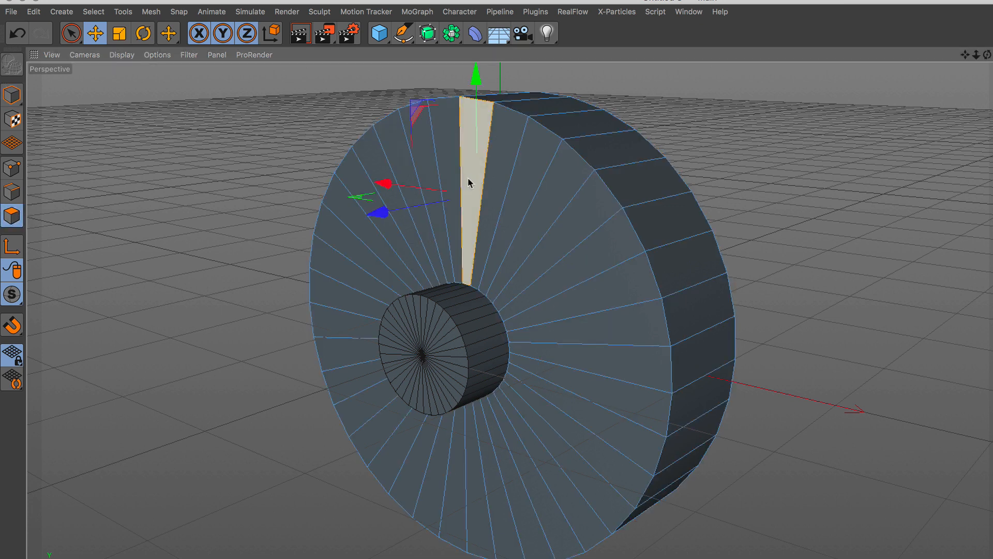
{"action": "left_click", "coordinate": [581, 226], "text": "shift"}
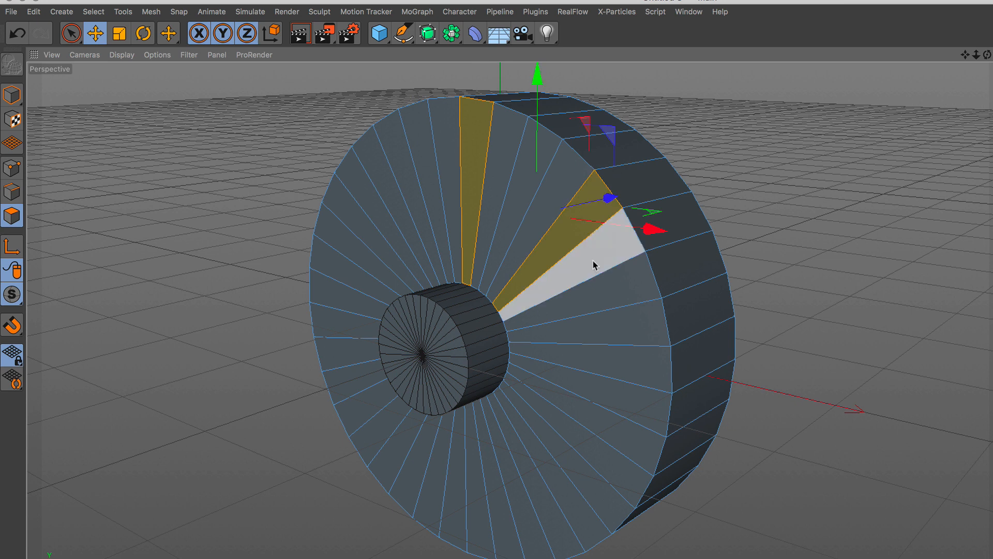
{"action": "left_click", "coordinate": [636, 362], "text": "shift"}
{"action": "left_click", "coordinate": [590, 473], "text": "shift"}
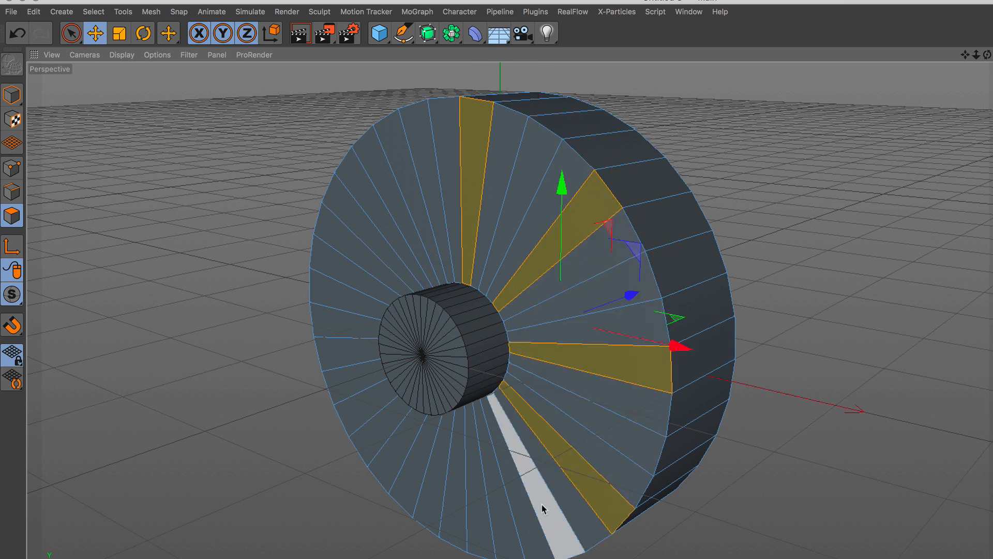
{"action": "left_click", "coordinate": [505, 510], "text": "shift"}
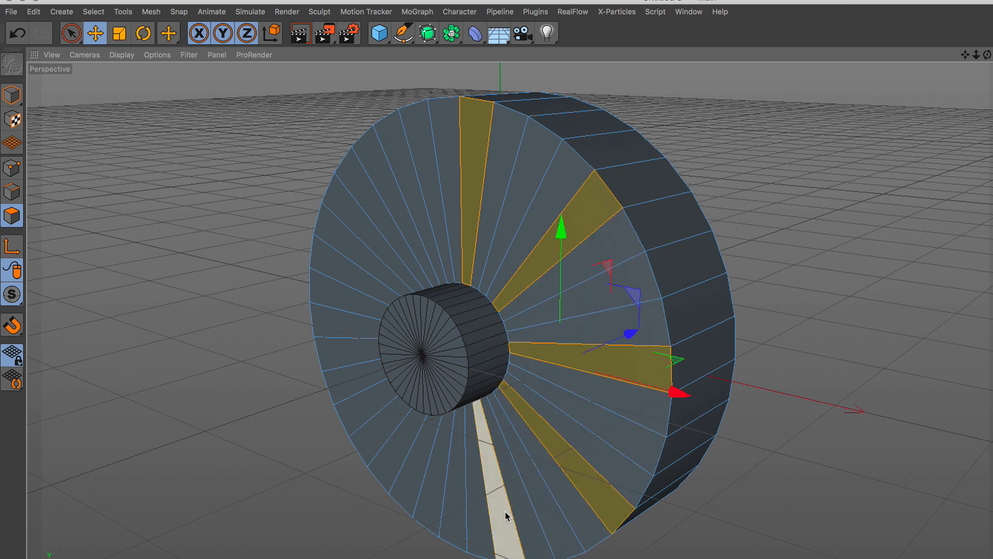
{"action": "left_click", "coordinate": [405, 487], "text": "shift"}
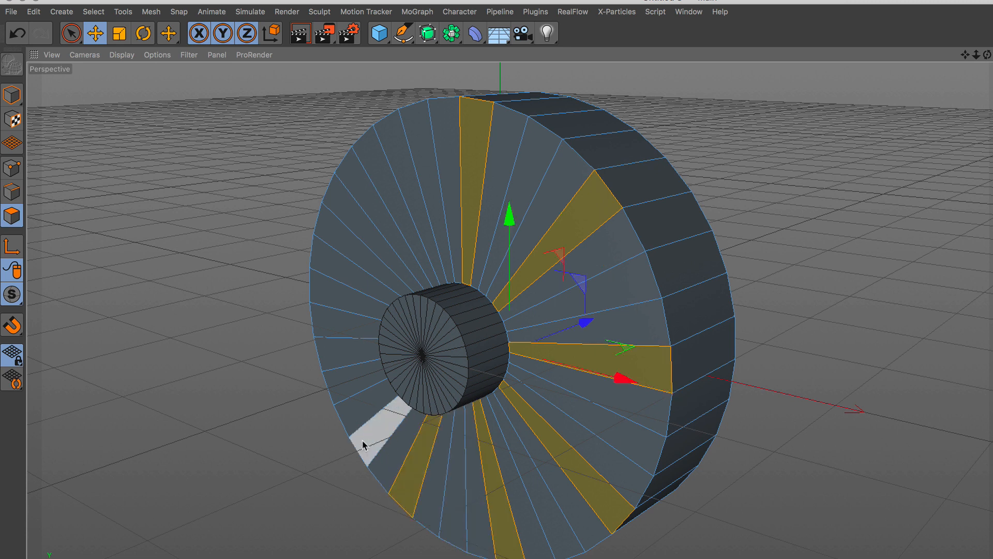
{"action": "left_click", "coordinate": [352, 387], "text": "shift"}
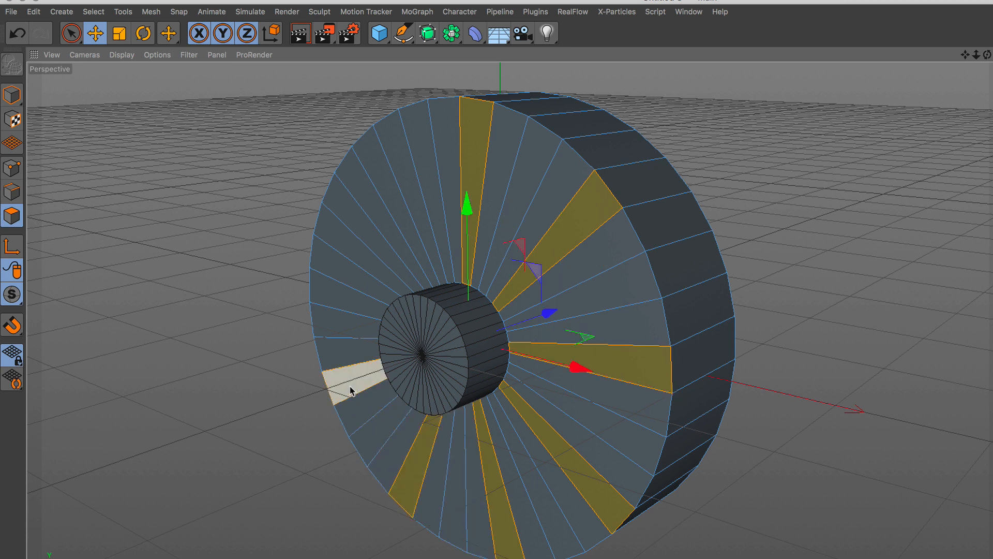
{"action": "left_click", "coordinate": [350, 274], "text": "shift"}
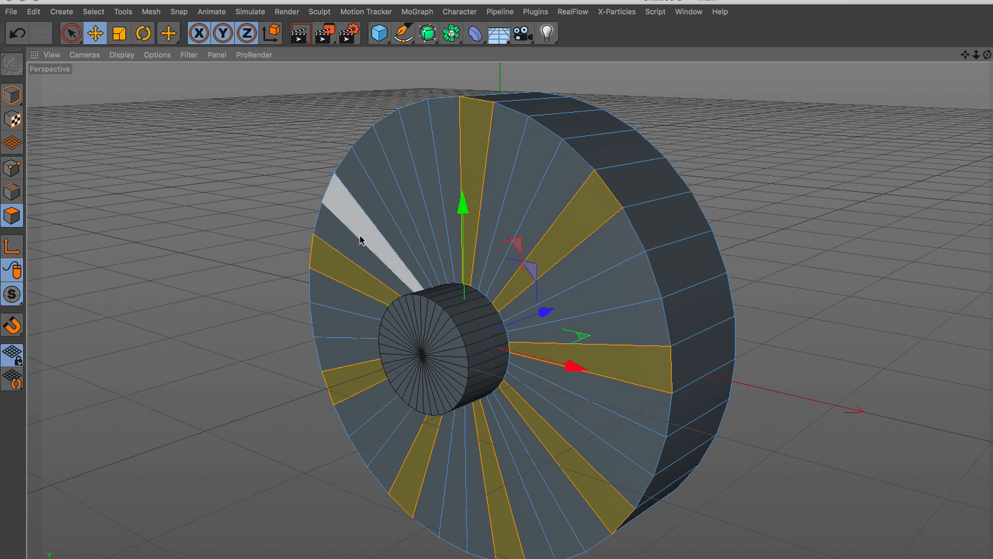
{"action": "left_click", "coordinate": [394, 197], "text": "shift"}
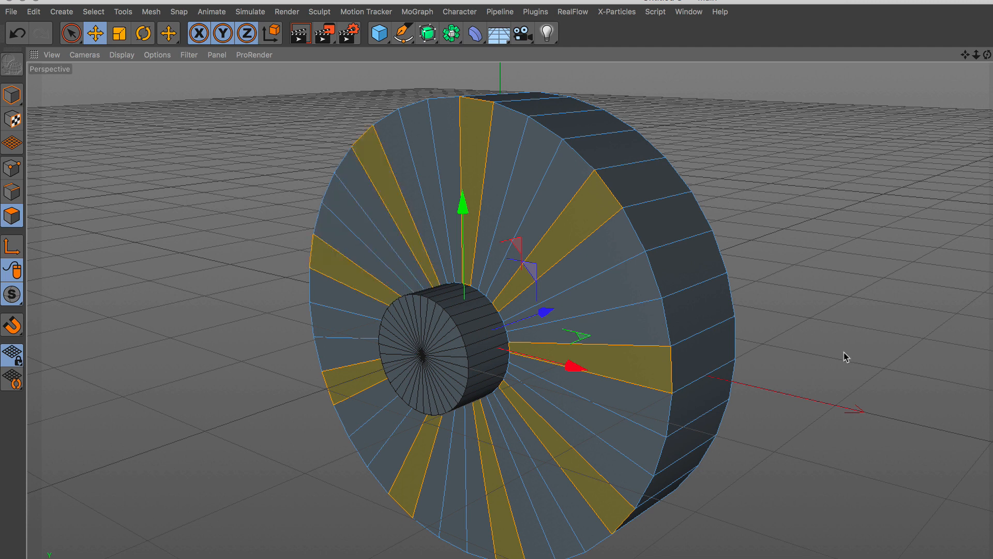
- Extrude the nine selected wedges outward until the tube is about 148 cm deep along Z, and return to model mode
{"action": "right_click", "coordinate": [809, 216]}
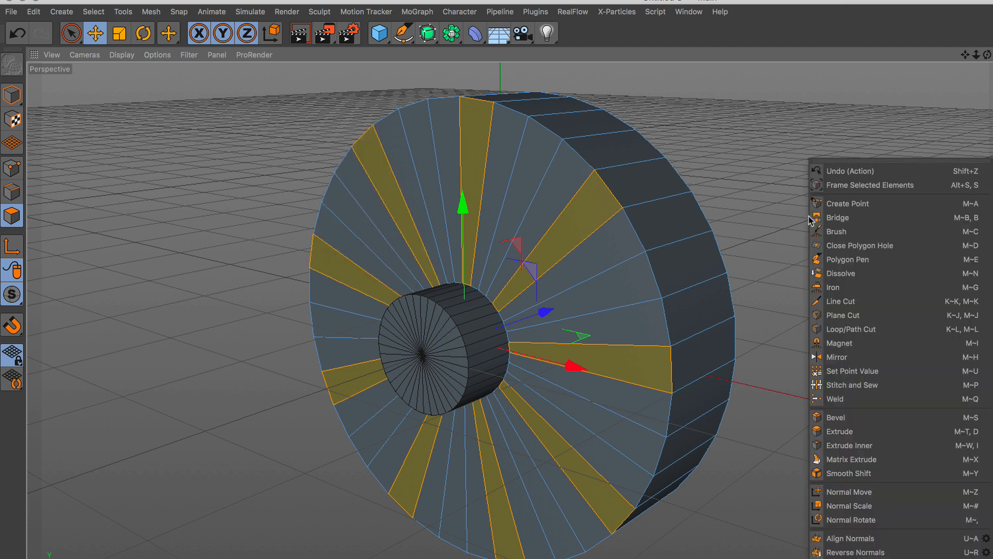
{"action": "left_click", "coordinate": [882, 432]}
{"action": "left_click_drag", "start_coordinate": [793, 408], "coordinate": [418, 357]}
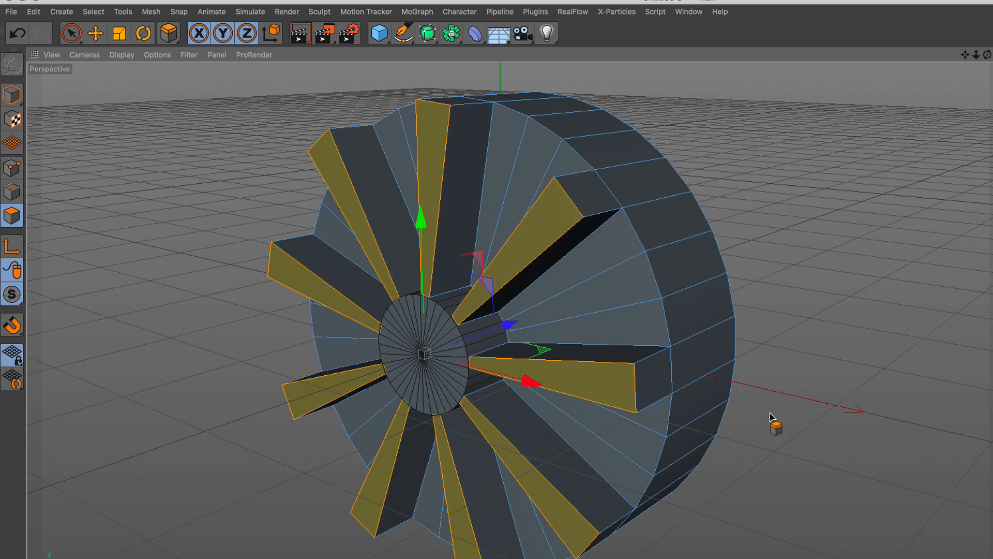
{"action": "left_click", "coordinate": [70, 33]}
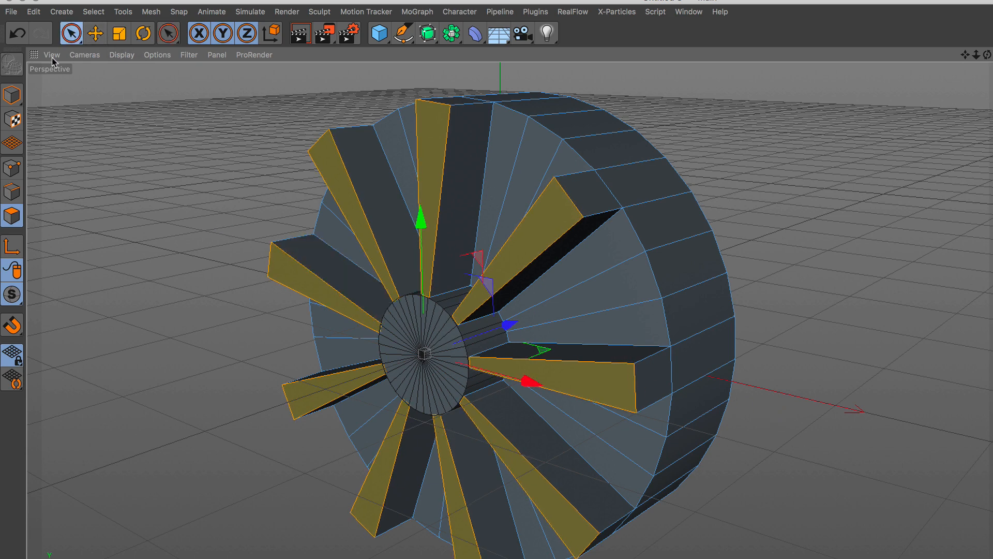
{"action": "left_click", "coordinate": [9, 95]}
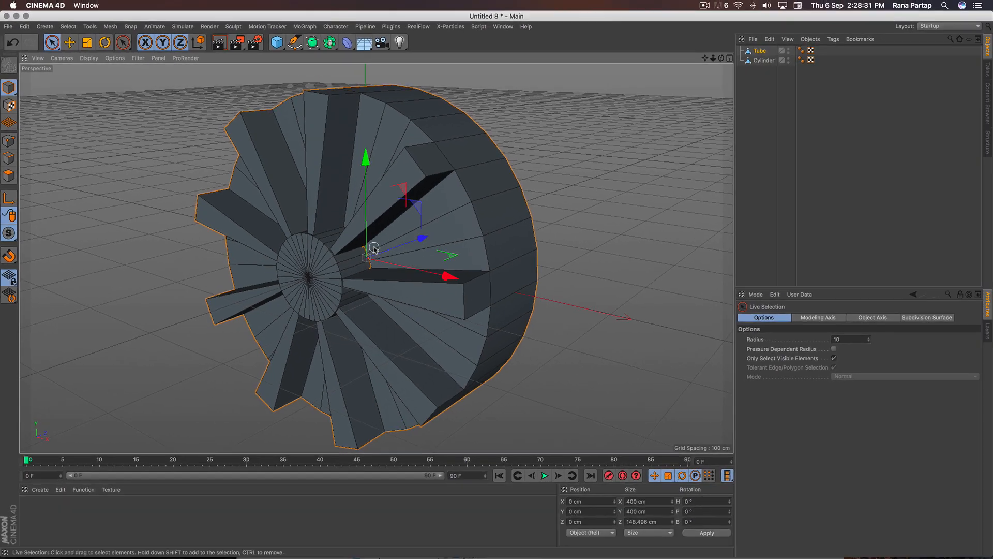
- Scale the cylinder along Z to about 386 cm and shift it to about 93.5 cm on Z, extending it behind the tube
{"action": "scroll", "coordinate": [361, 297], "scroll_direction": "down", "scroll_amount": 2}
{"action": "left_click_drag", "start_coordinate": [361, 297], "coordinate": [256, 281], "text": "alt"}
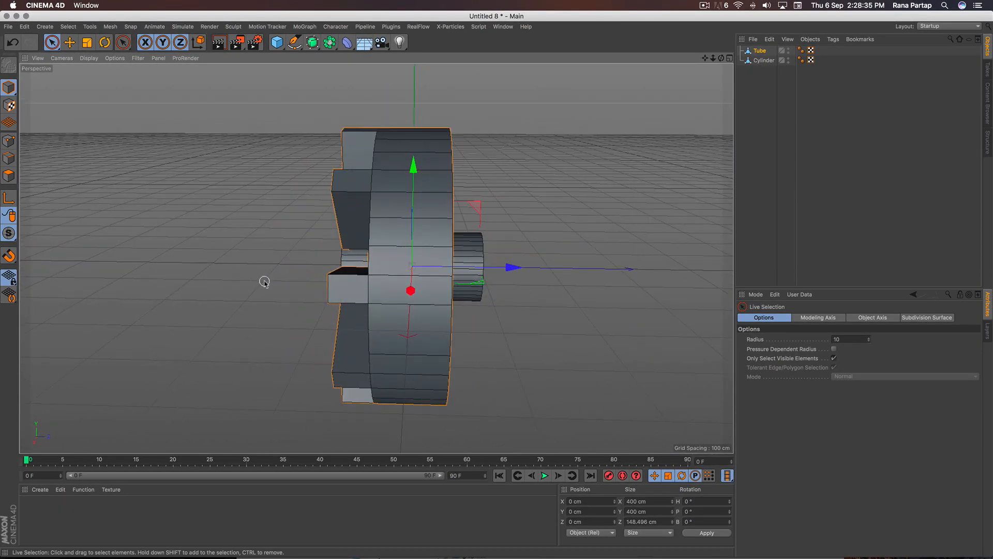
{"action": "left_click", "coordinate": [482, 259]}
{"action": "right_click_drag", "start_coordinate": [381, 279], "coordinate": [379, 288], "text": "alt"}
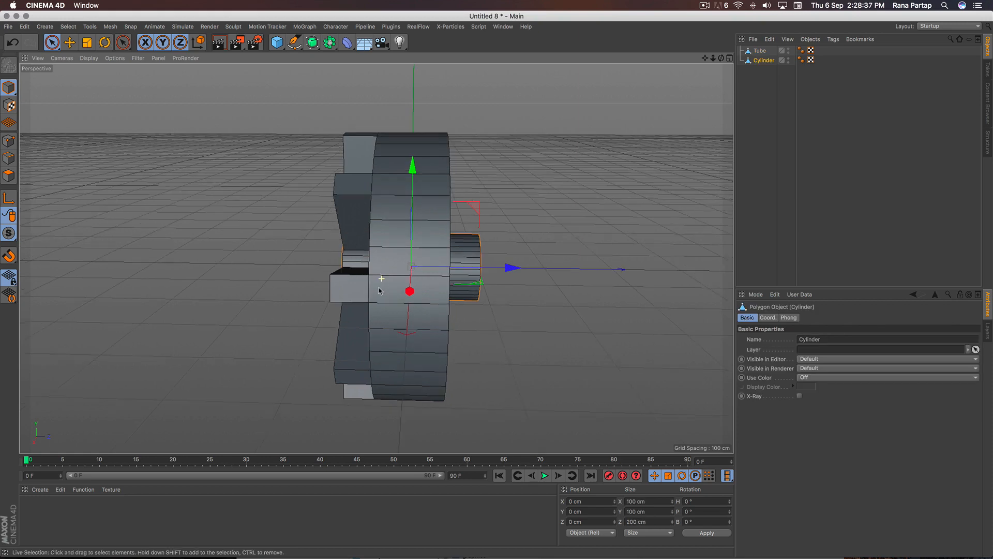
{"action": "left_click_drag", "start_coordinate": [379, 291], "coordinate": [343, 285], "text": "alt"}
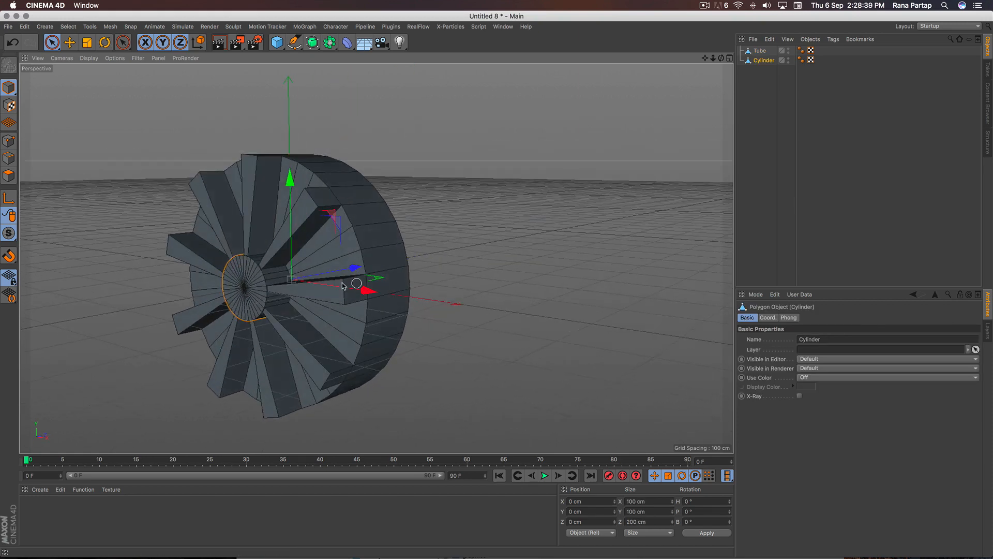
{"action": "middle_click_drag", "start_coordinate": [343, 285], "coordinate": [434, 268], "text": "alt"}
{"action": "right_click_drag", "start_coordinate": [369, 281], "coordinate": [388, 282], "text": "alt"}
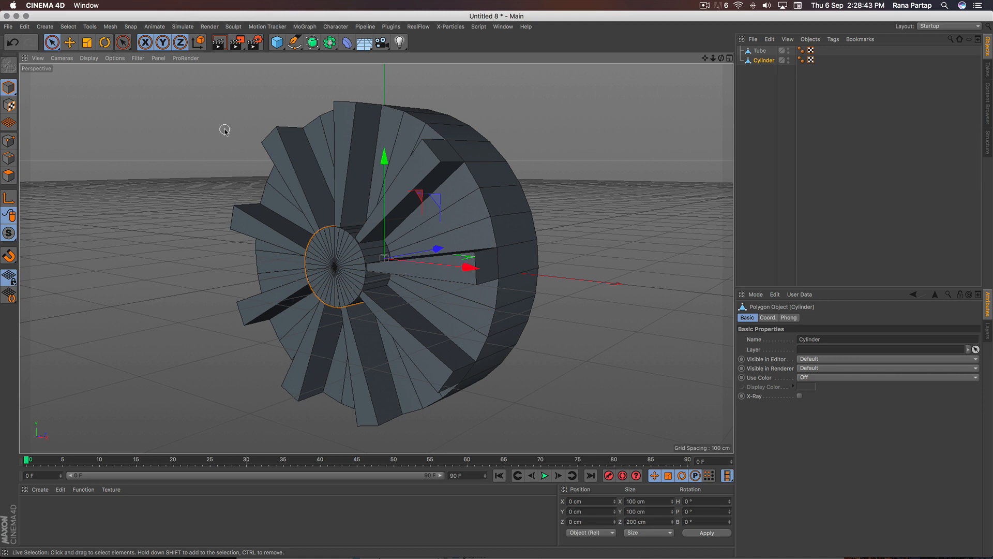
{"action": "left_click", "coordinate": [87, 42]}
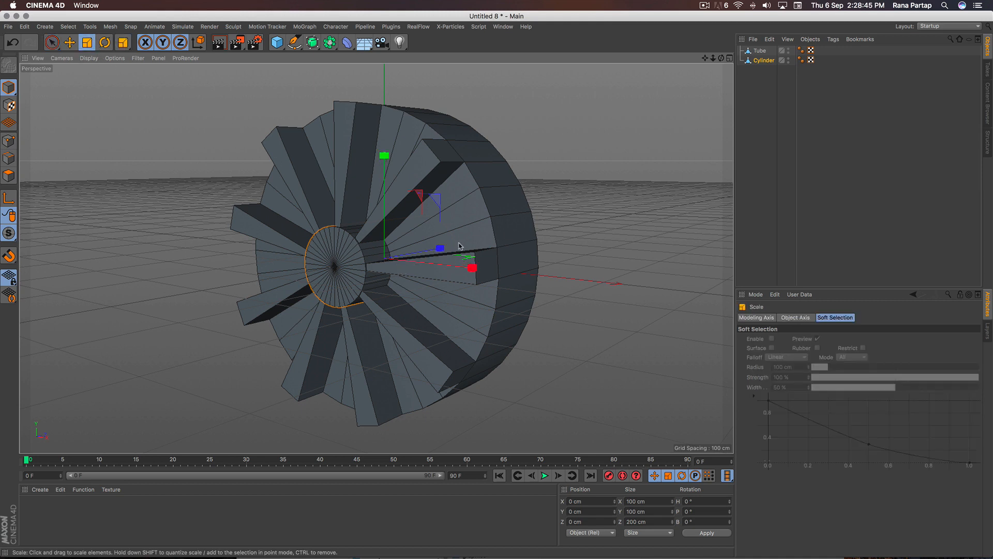
{"action": "left_click_drag", "start_coordinate": [446, 249], "coordinate": [475, 244]}
{"action": "left_click", "coordinate": [51, 42]}
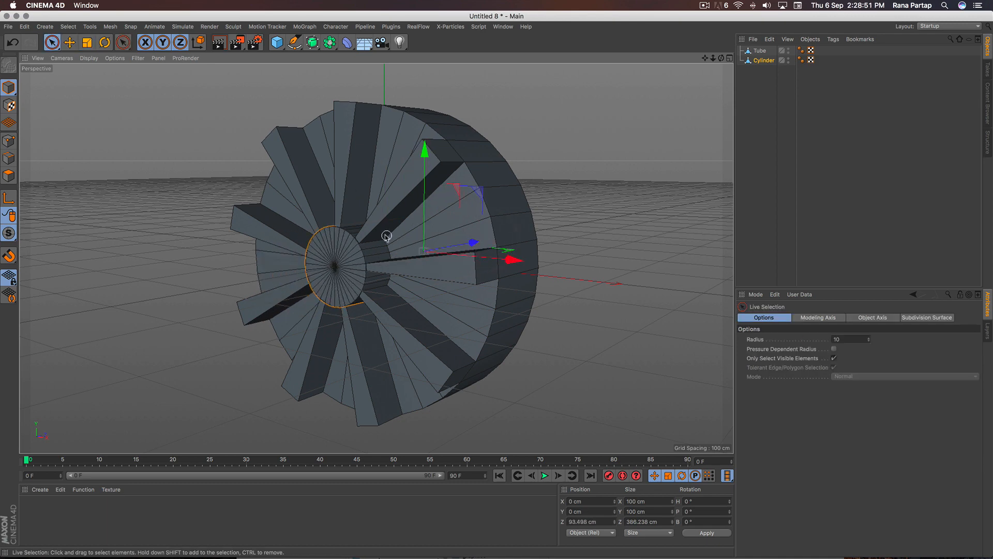
- Add a dynamics Connector object to the scene
{"action": "left_click_drag", "start_coordinate": [383, 235], "coordinate": [370, 254], "text": "alt"}
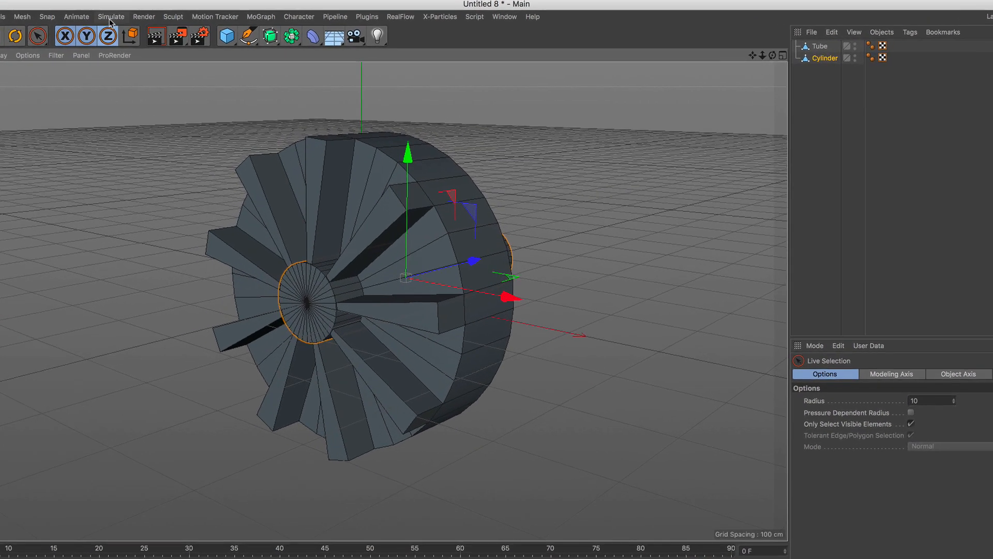
{"action": "left_click", "coordinate": [183, 27]}
{"action": "mouse_move", "coordinate": [187, 55]}
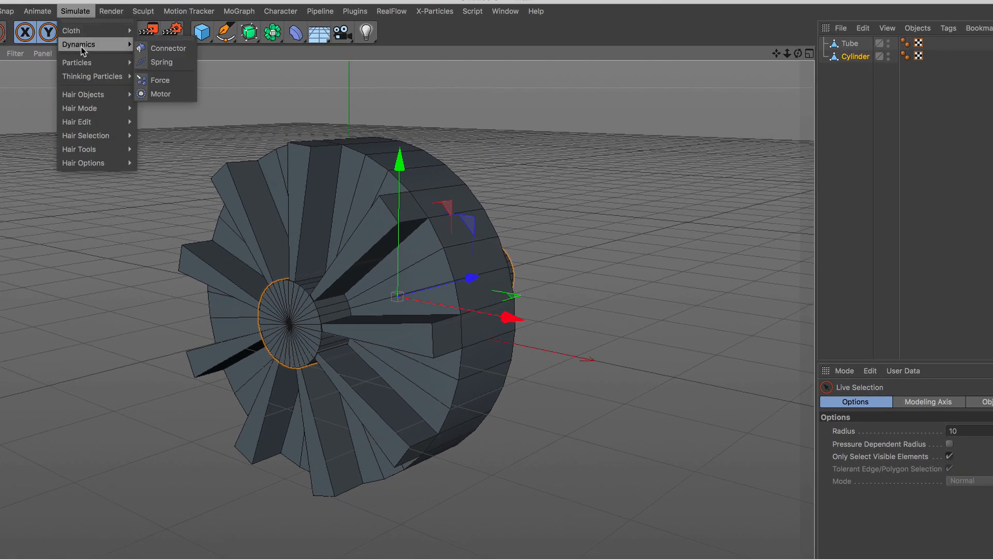
{"action": "left_click", "coordinate": [170, 48]}
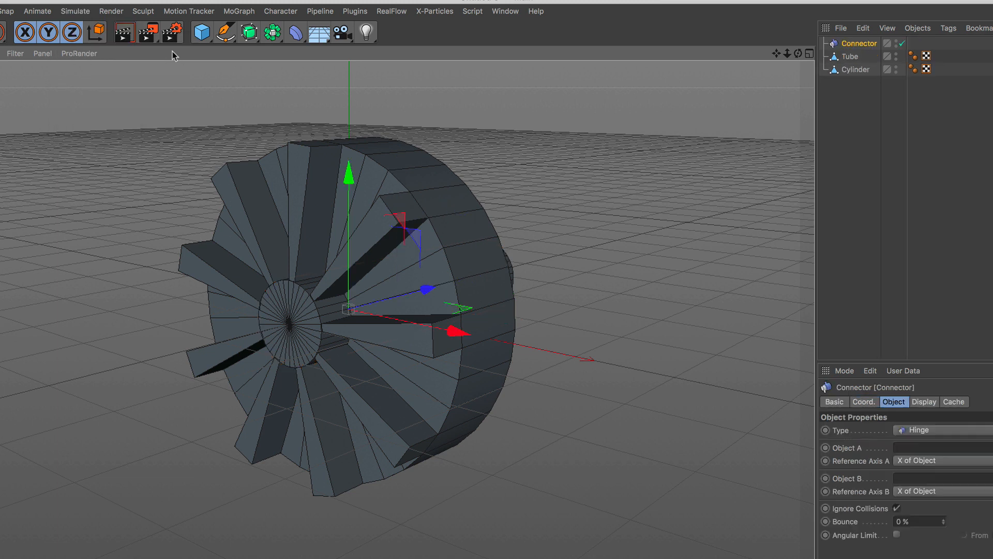
- Add a dynamics Motor object to the scene
{"action": "left_click", "coordinate": [75, 11]}
{"action": "mouse_move", "coordinate": [84, 48]}
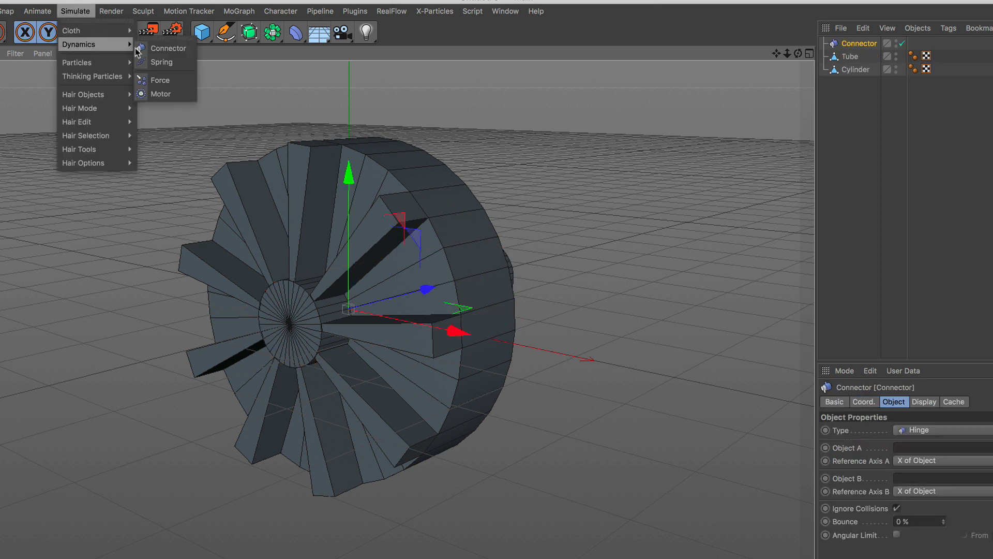
{"action": "left_click", "coordinate": [180, 94]}
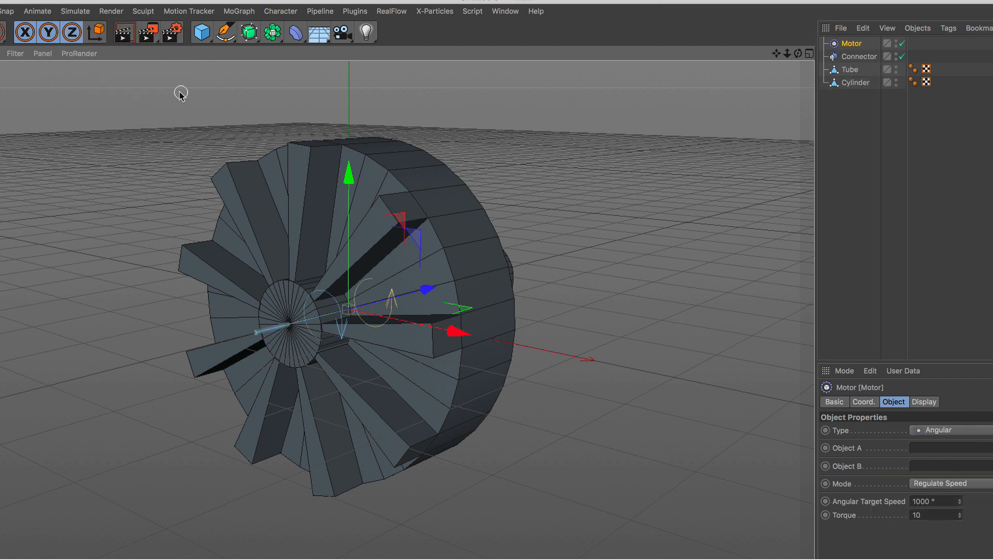
- Assign the Tube and Cylinder as the Connector's Object A and Object B, and the Tube as the Motor's Object A
{"action": "left_click", "coordinate": [862, 56]}
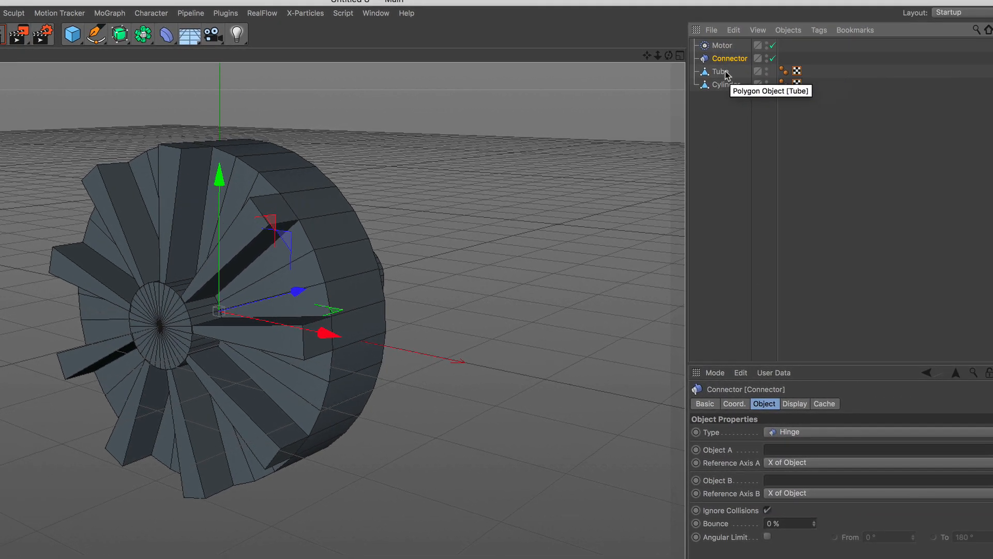
{"action": "left_click", "coordinate": [850, 71]}
{"action": "left_click_drag", "start_coordinate": [721, 75], "coordinate": [805, 451]}
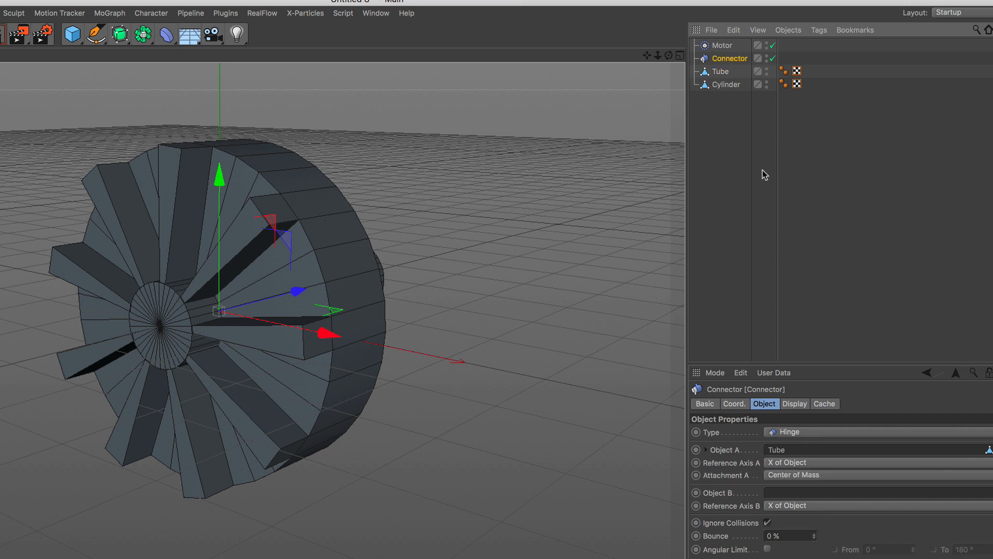
{"action": "left_click_drag", "start_coordinate": [735, 88], "coordinate": [793, 493]}
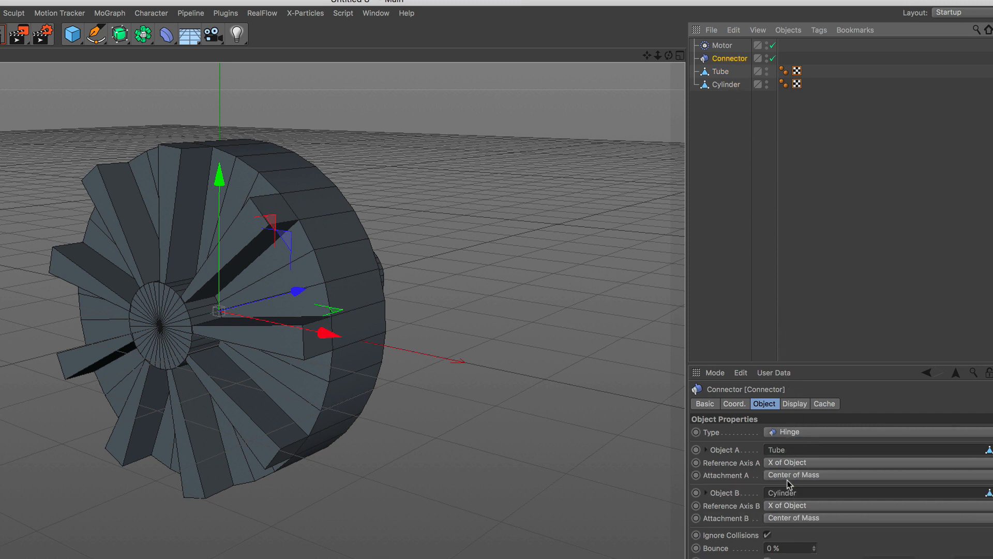
{"action": "left_click", "coordinate": [724, 46]}
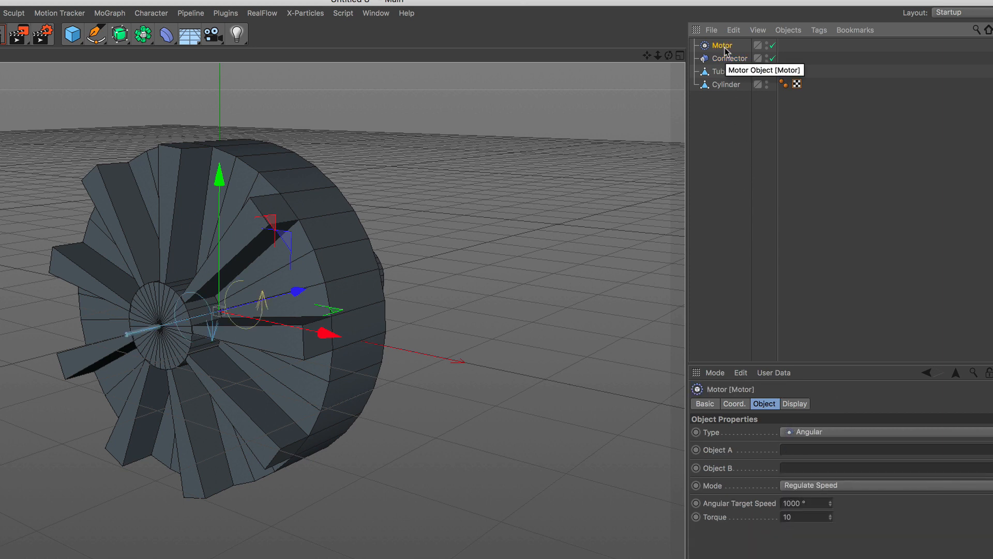
{"action": "left_click_drag", "start_coordinate": [724, 73], "coordinate": [821, 456]}
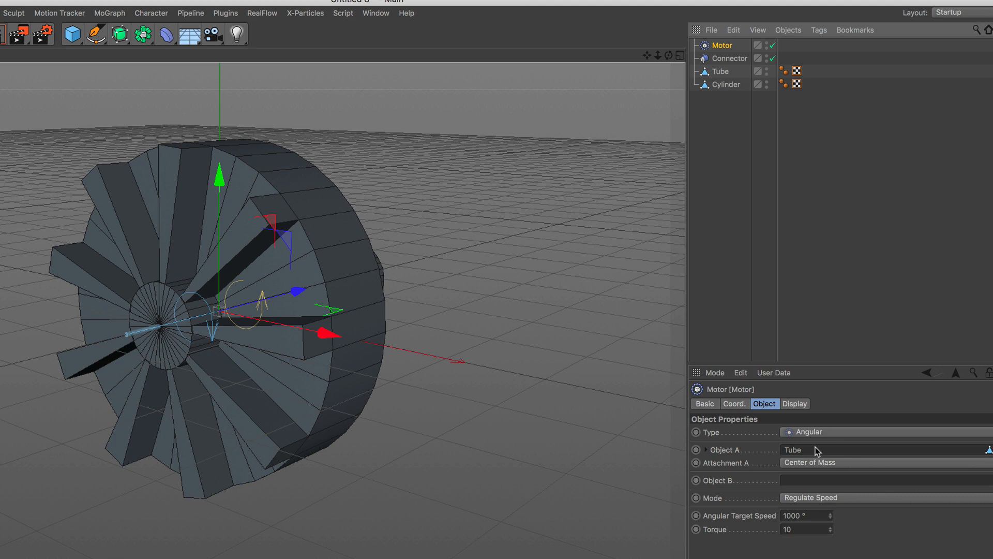
- Apply a Rigid Body simulation tag to the Tube
{"action": "left_click", "coordinate": [721, 72]}
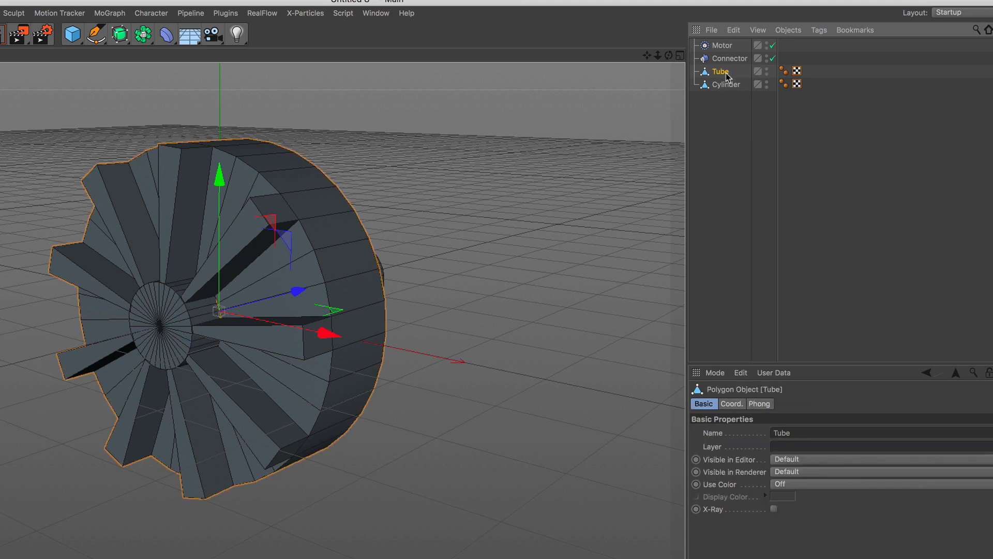
{"action": "left_click", "coordinate": [780, 32]}
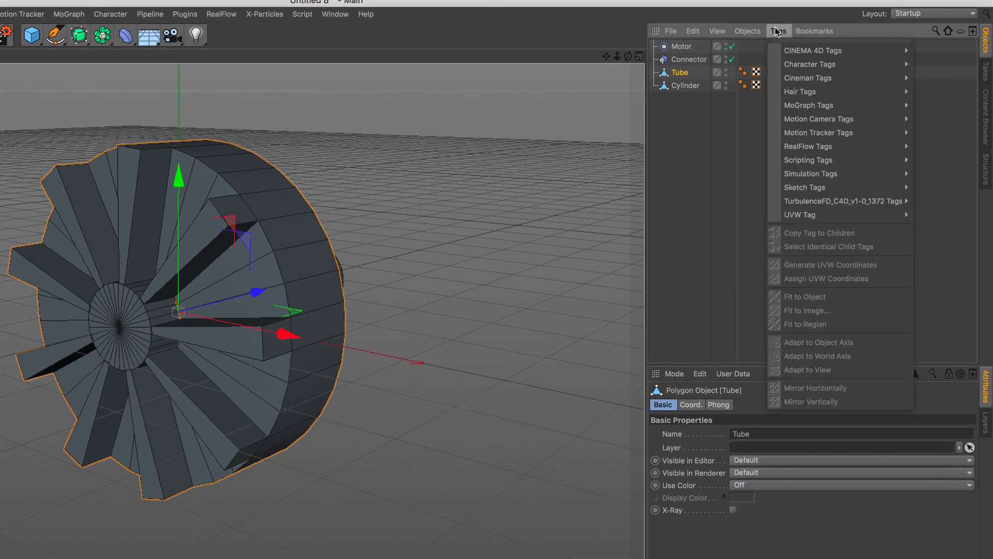
{"action": "mouse_move", "coordinate": [830, 179]}
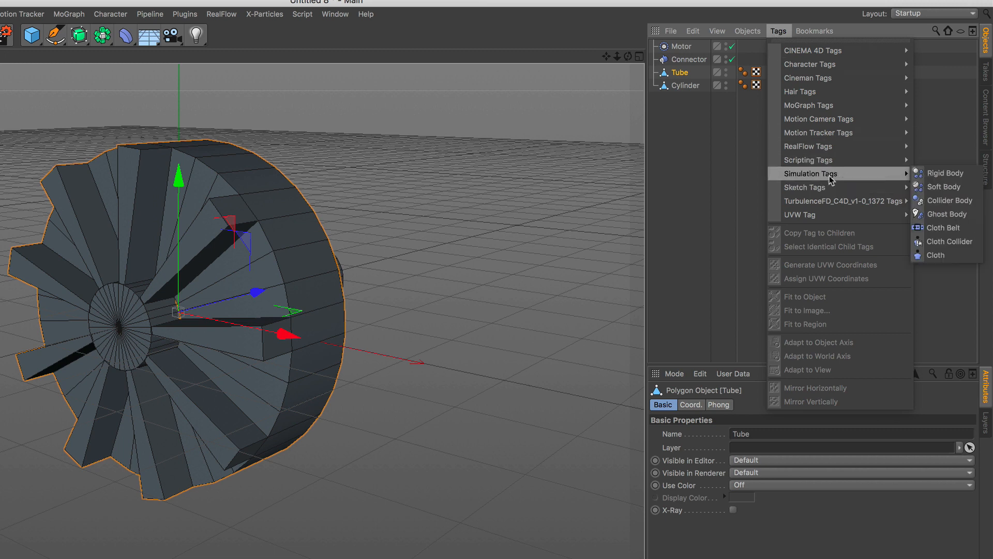
{"action": "left_click", "coordinate": [968, 175]}
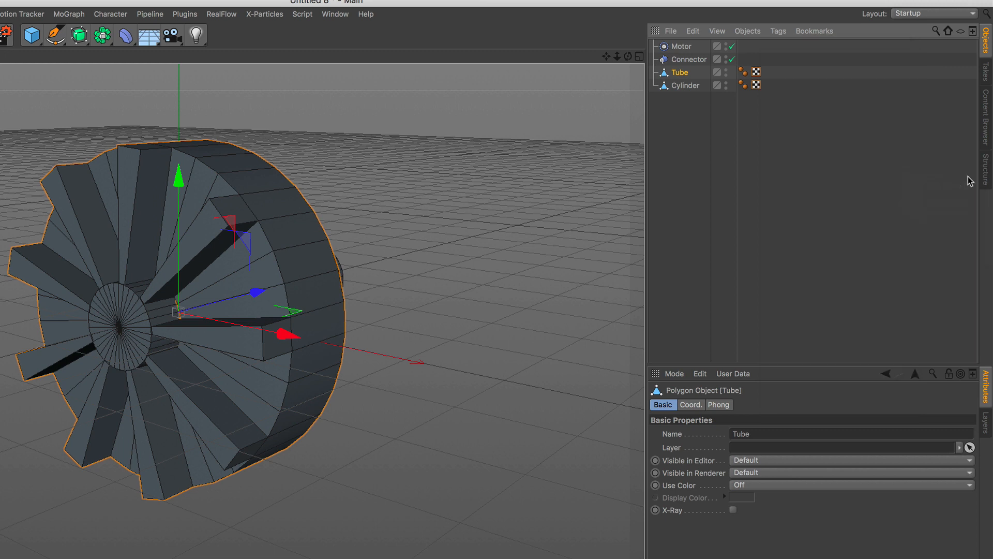
- Apply a Collider Body simulation tag to the Cylinder
{"action": "left_click", "coordinate": [685, 85]}
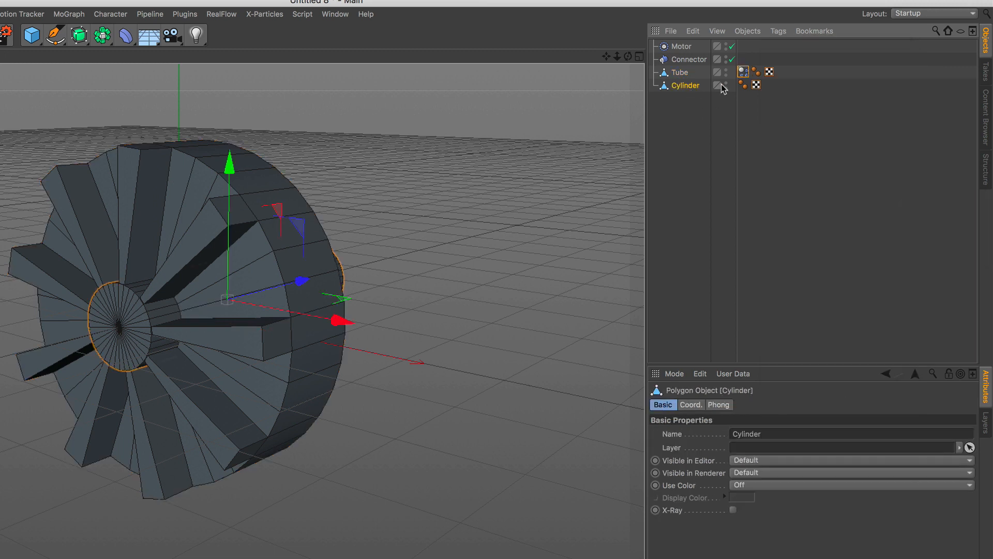
{"action": "left_click", "coordinate": [779, 32]}
{"action": "mouse_move", "coordinate": [811, 174]}
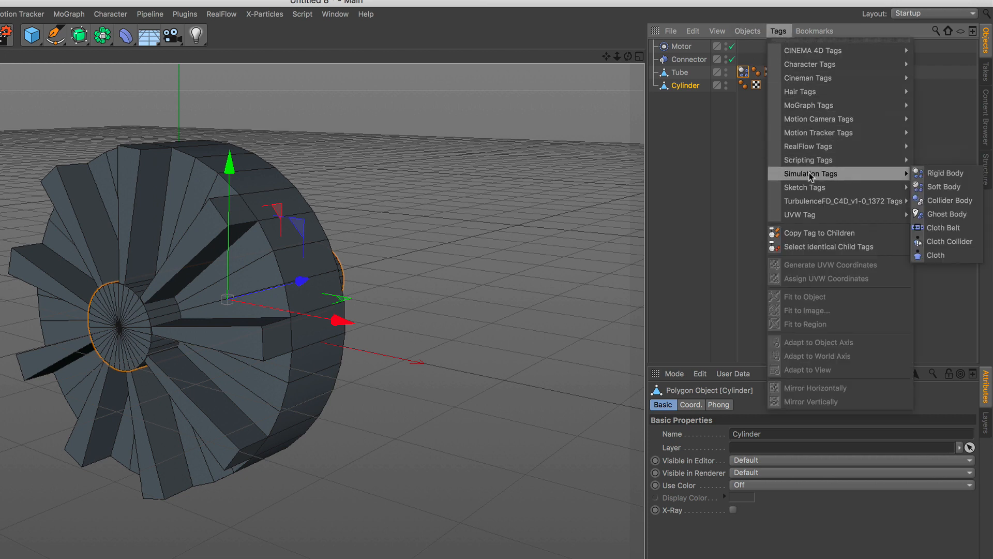
{"action": "left_click", "coordinate": [949, 201]}
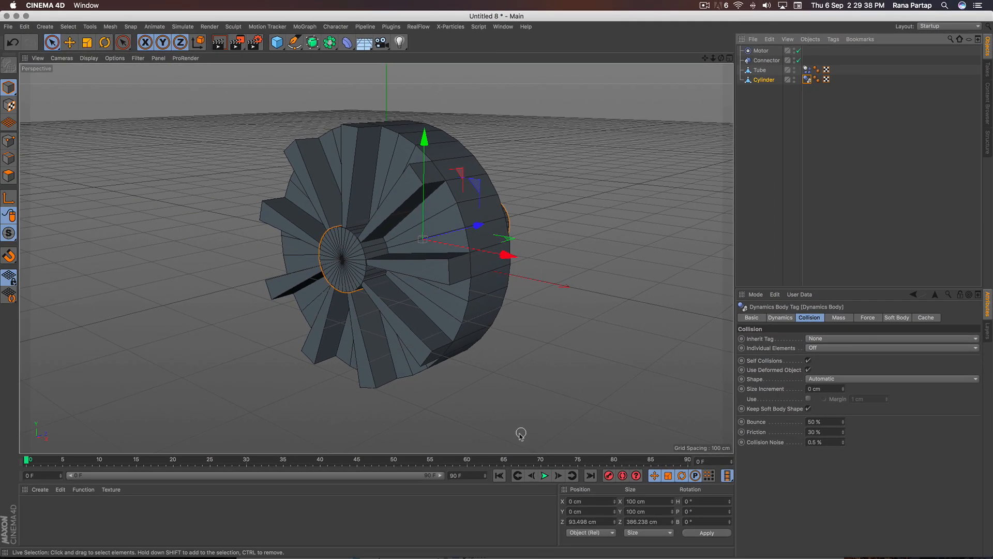
- Play the simulation to check the wheel's spin, select the Motor and stop playback
{"action": "left_click", "coordinate": [544, 475]}
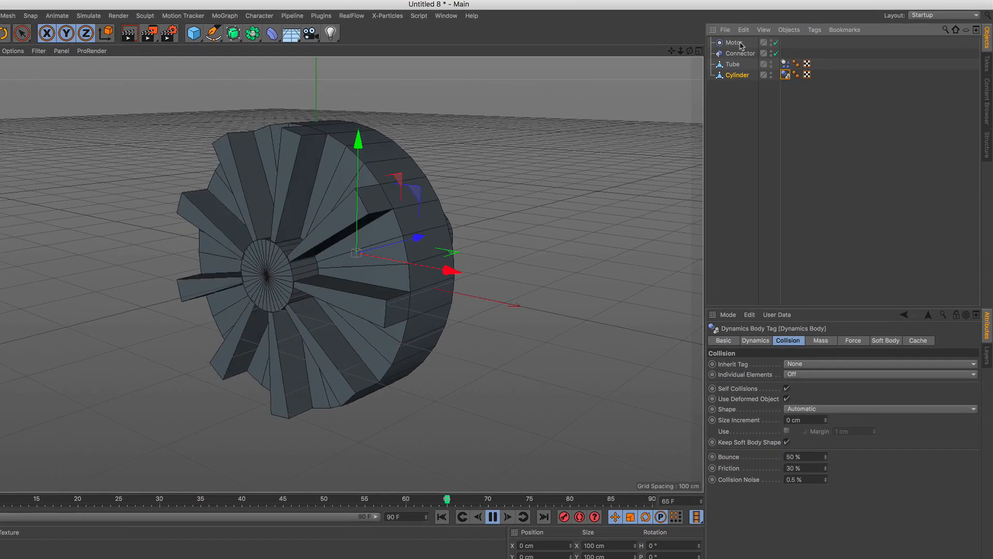
{"action": "left_click", "coordinate": [761, 50]}
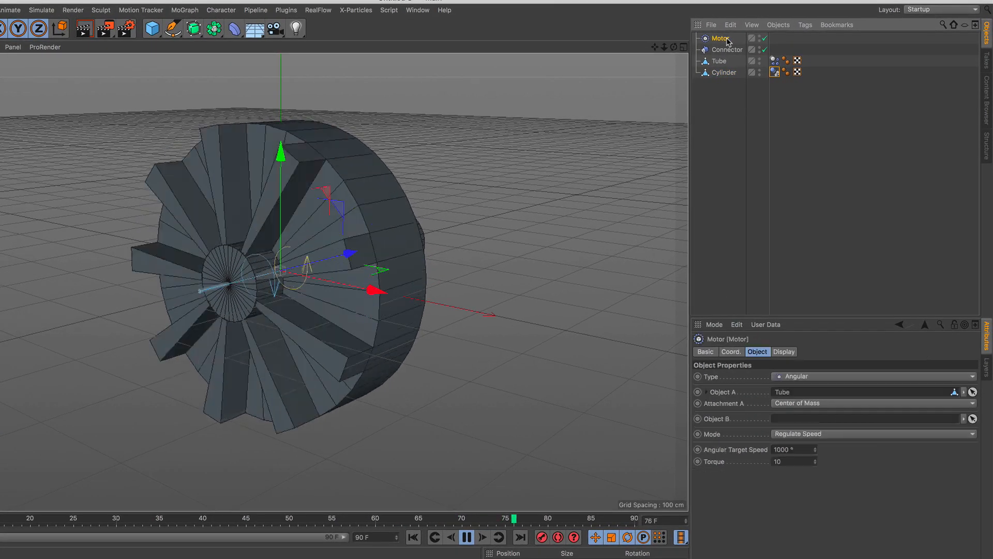
{"action": "left_click", "coordinate": [467, 537]}
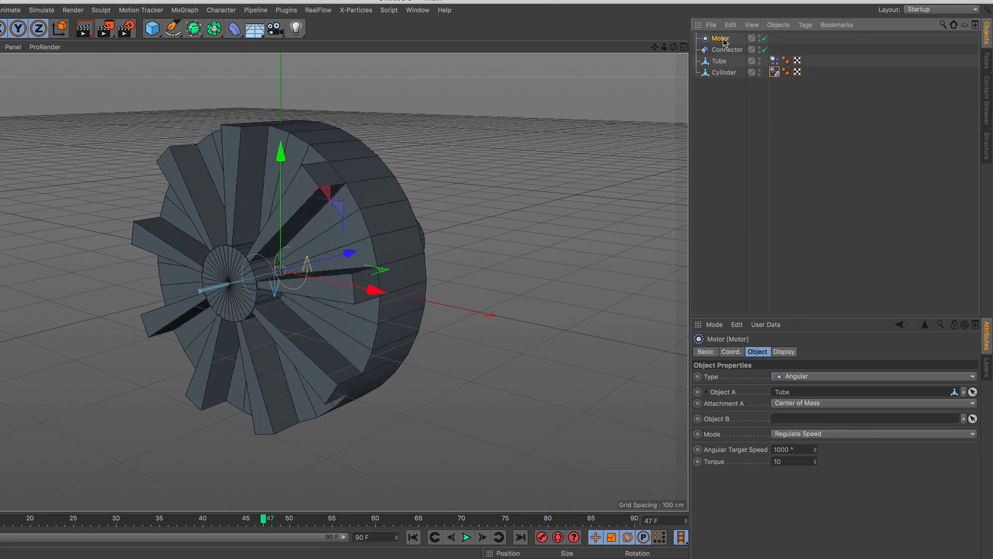
- Set the Motor's Angular Target Speed to 55° and replay the simulation from the start to check the rotation
{"action": "left_click", "coordinate": [753, 353]}
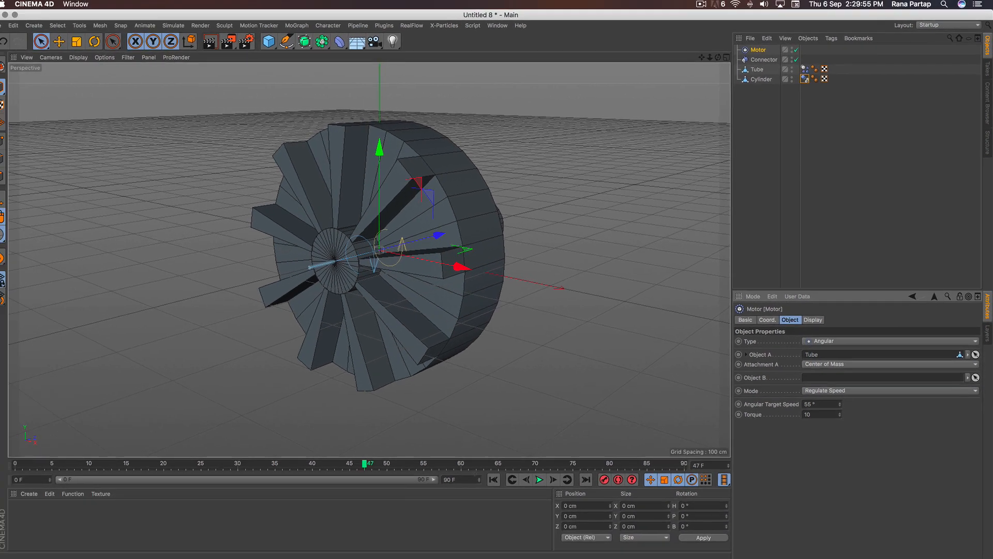
{"action": "left_click", "coordinate": [412, 537]}
{"action": "left_click", "coordinate": [466, 537]}
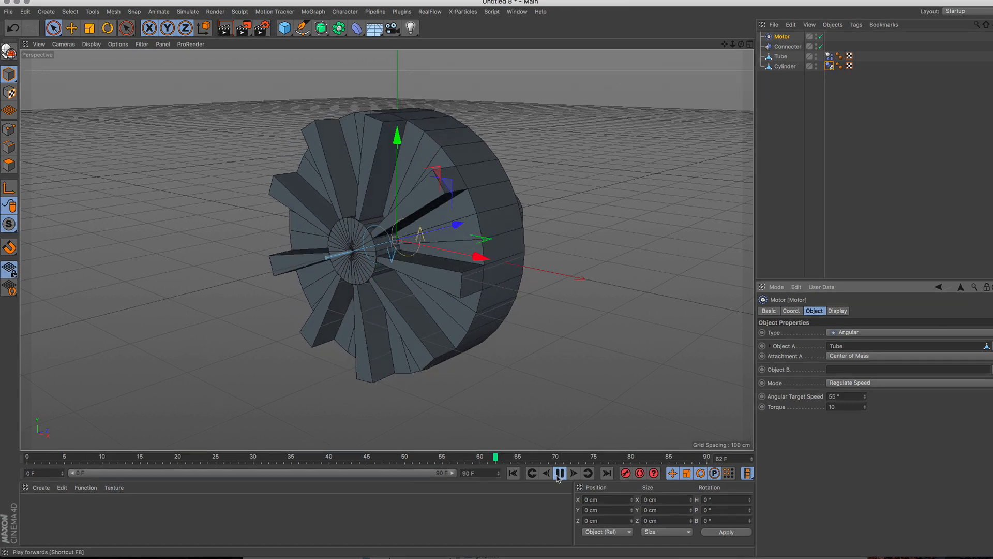
{"action": "left_click", "coordinate": [559, 474]}
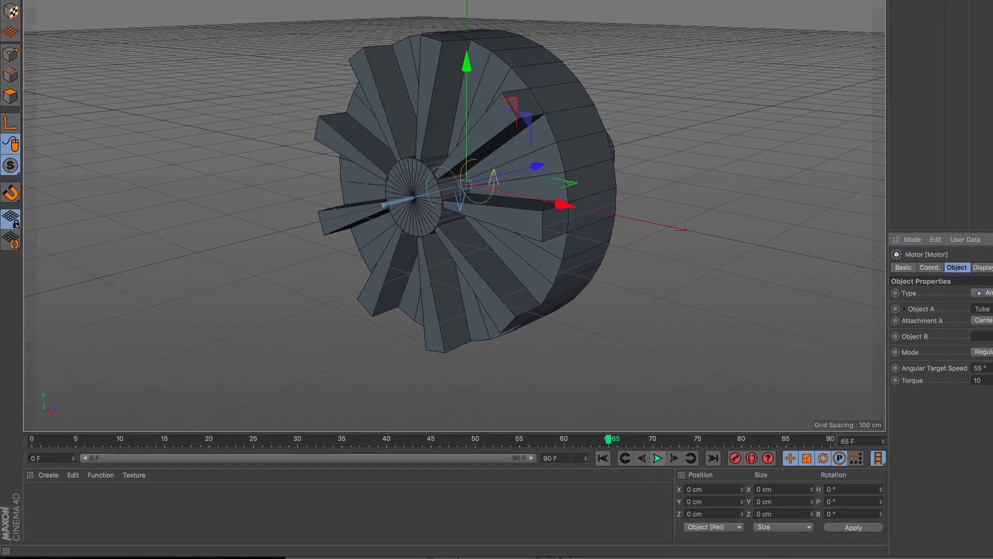
- Extend the project and its preview range to 390 frames and play the animation from the start
{"action": "left_click", "coordinate": [545, 454]}
{"action": "type", "text": "3"}
{"action": "key", "text": "Return"}
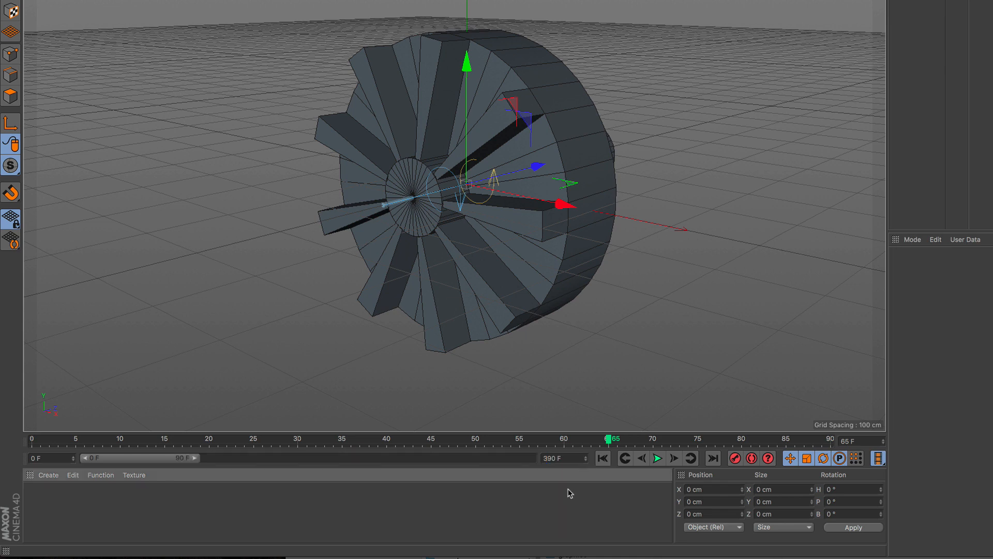
{"action": "left_click_drag", "start_coordinate": [195, 459], "coordinate": [572, 488]}
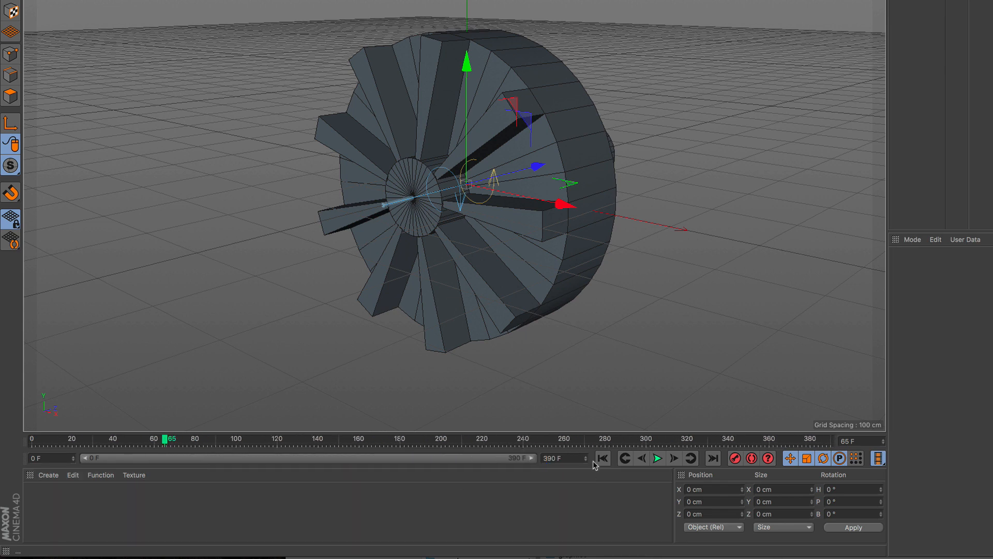
{"action": "left_click", "coordinate": [602, 458]}
{"action": "left_click", "coordinate": [657, 458]}
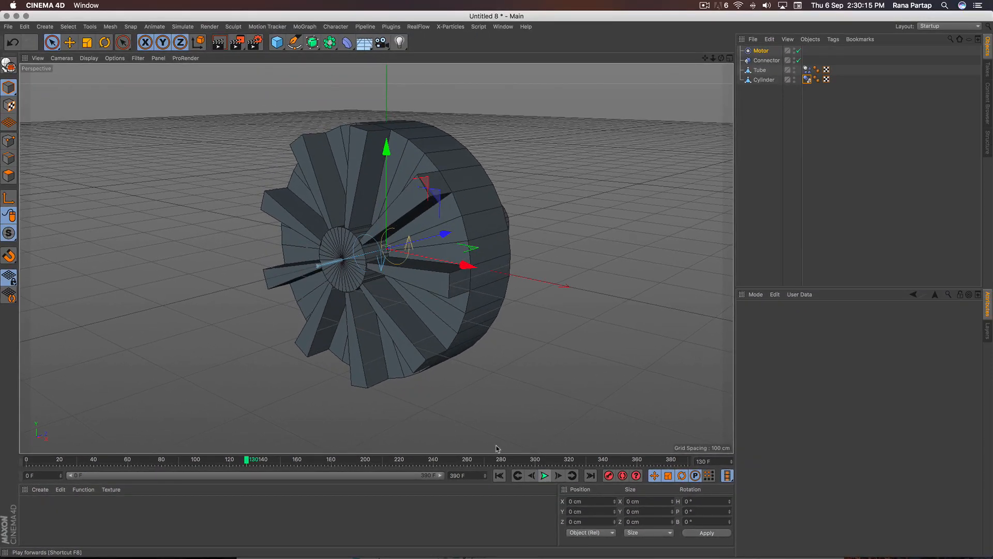
- Enable X-Ray display for the Tube so its inside can be seen
{"action": "scroll", "coordinate": [362, 227], "scroll_direction": "up", "scroll_amount": 4}
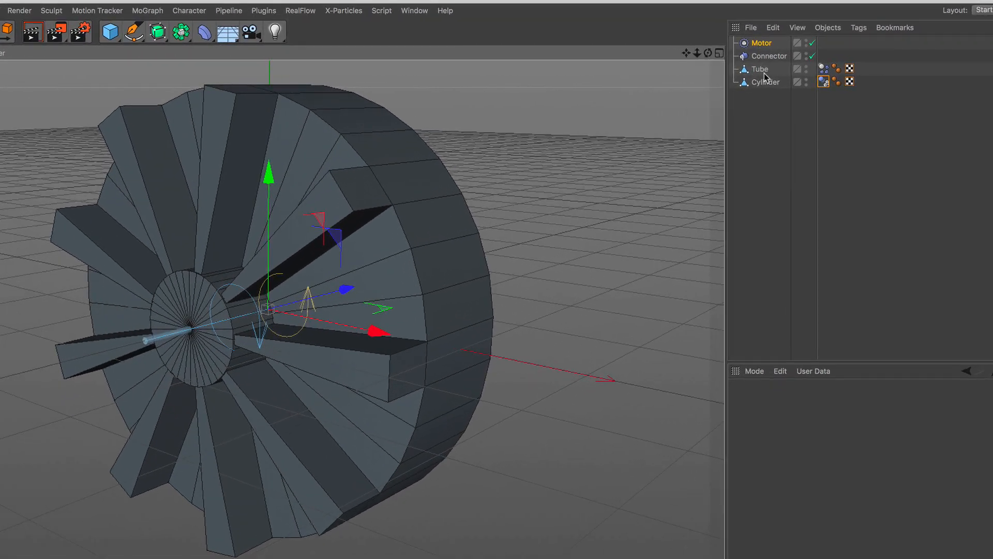
{"action": "left_click", "coordinate": [761, 71]}
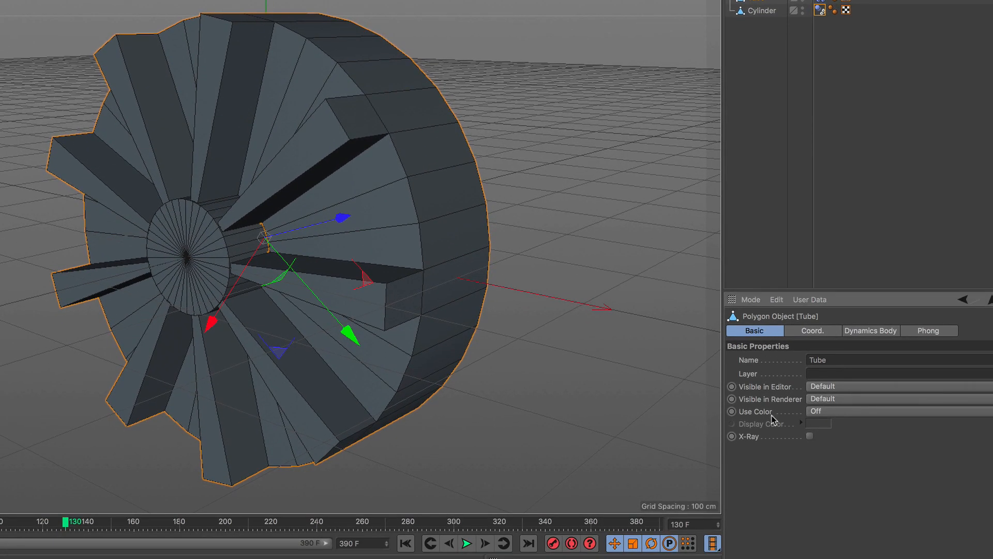
{"action": "left_click", "coordinate": [810, 436]}
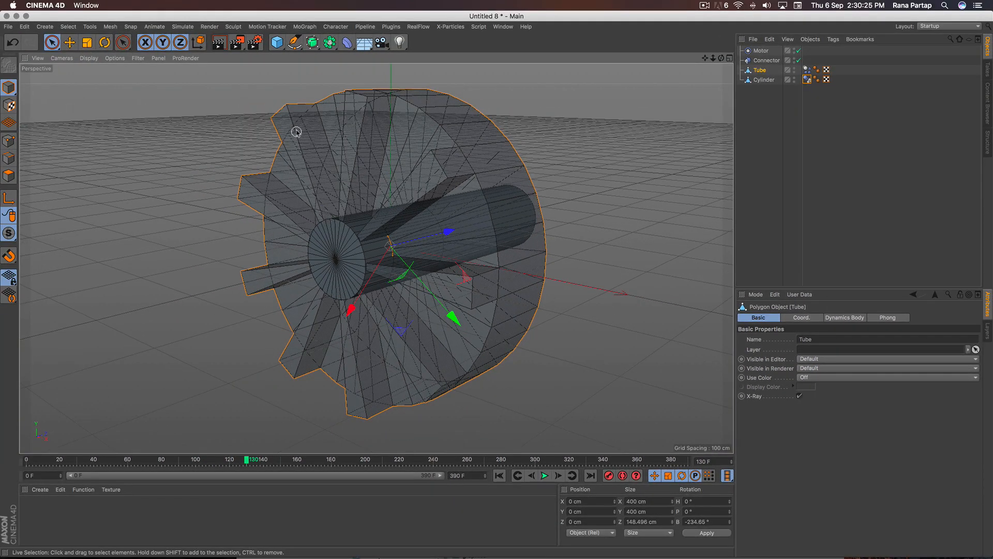
- Add a Sphere primitive and set its radius to 15 cm
{"action": "left_click", "coordinate": [277, 43]}
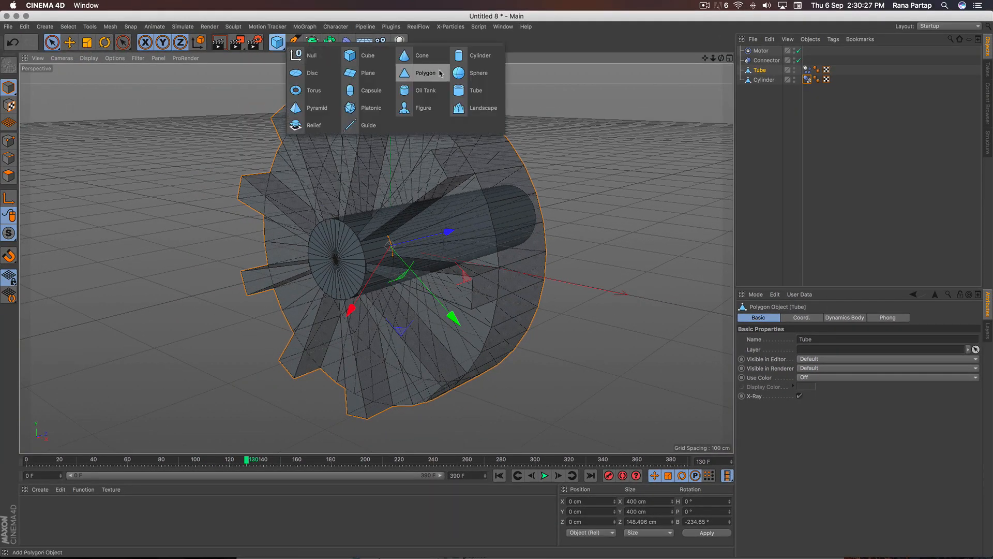
{"action": "left_click", "coordinate": [460, 78]}
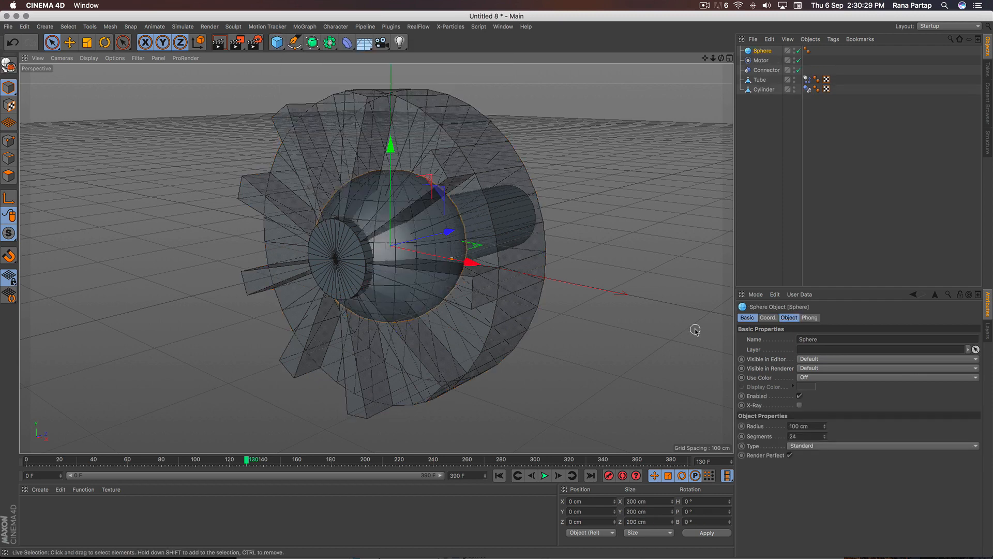
{"action": "left_click", "coordinate": [789, 317]}
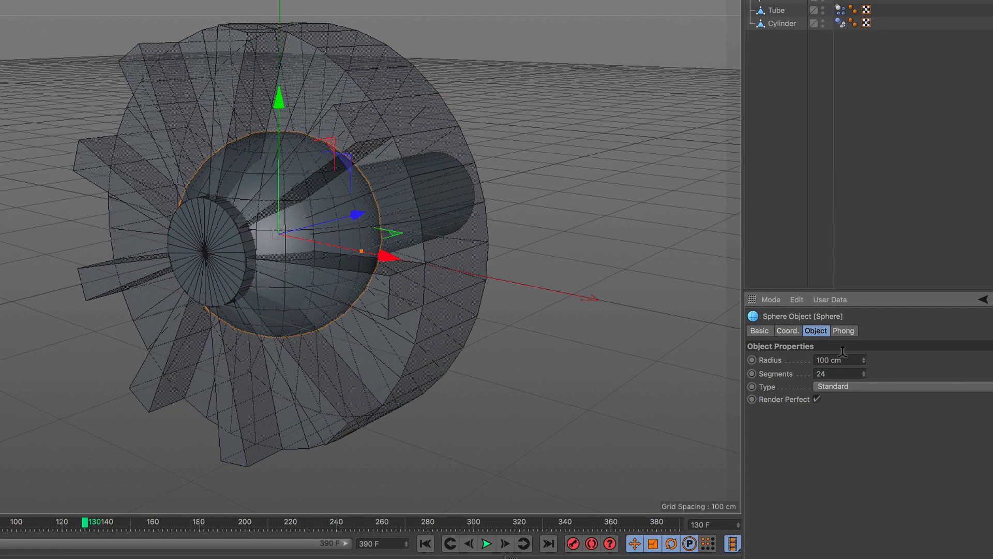
{"action": "left_click", "coordinate": [841, 359]}
{"action": "type", "text": "15"}
{"action": "key", "text": "Return"}
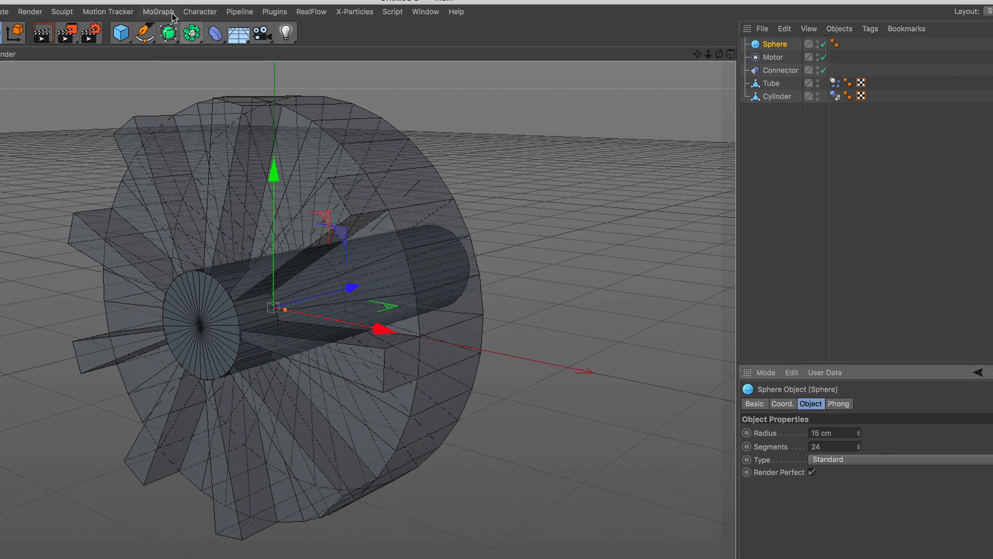
- Add a MoGraph Cloner and make the Sphere its child
{"action": "left_click", "coordinate": [158, 11]}
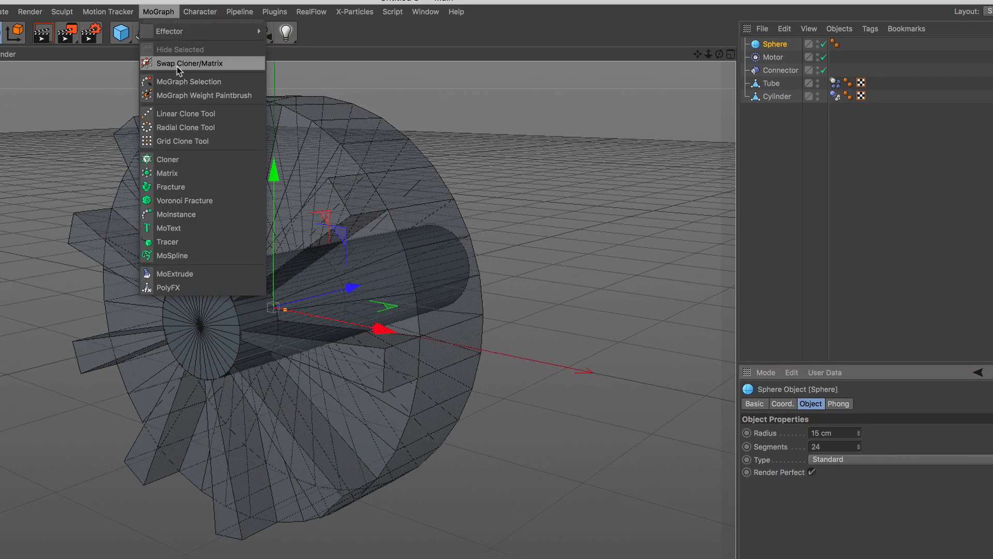
{"action": "left_click", "coordinate": [186, 159]}
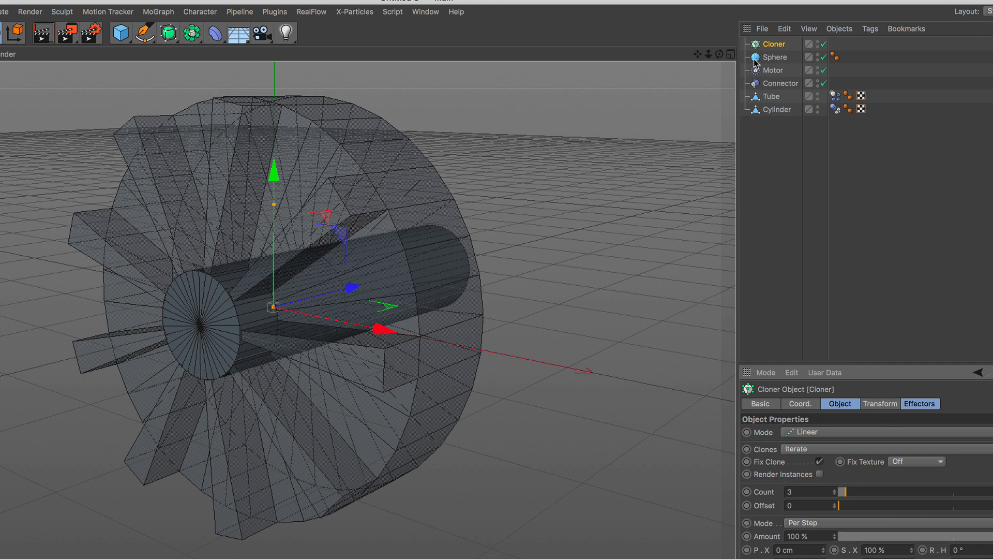
{"action": "left_click_drag", "start_coordinate": [755, 61], "coordinate": [771, 45]}
- Set the Cloner's mode to Grid Array
{"action": "left_click", "coordinate": [771, 45]}
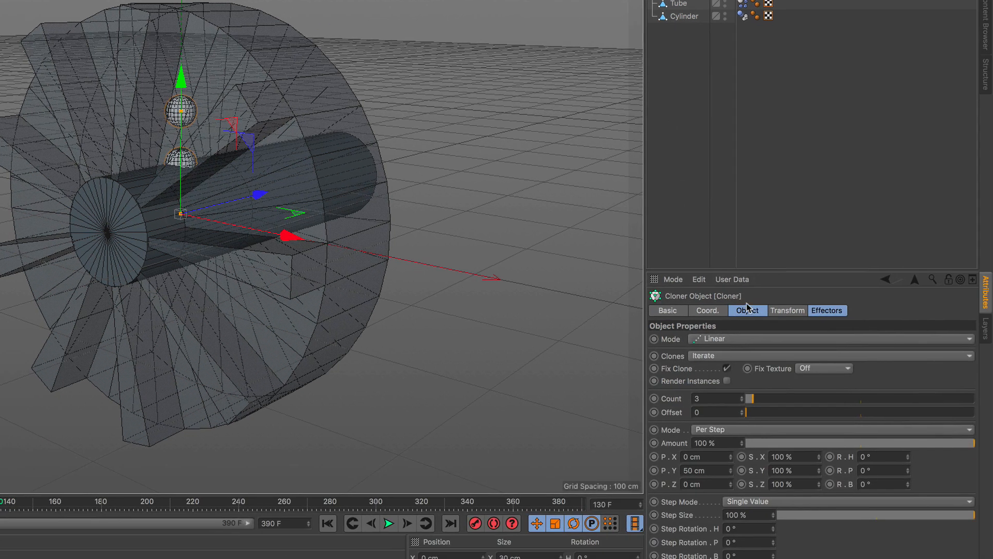
{"action": "left_click", "coordinate": [749, 310]}
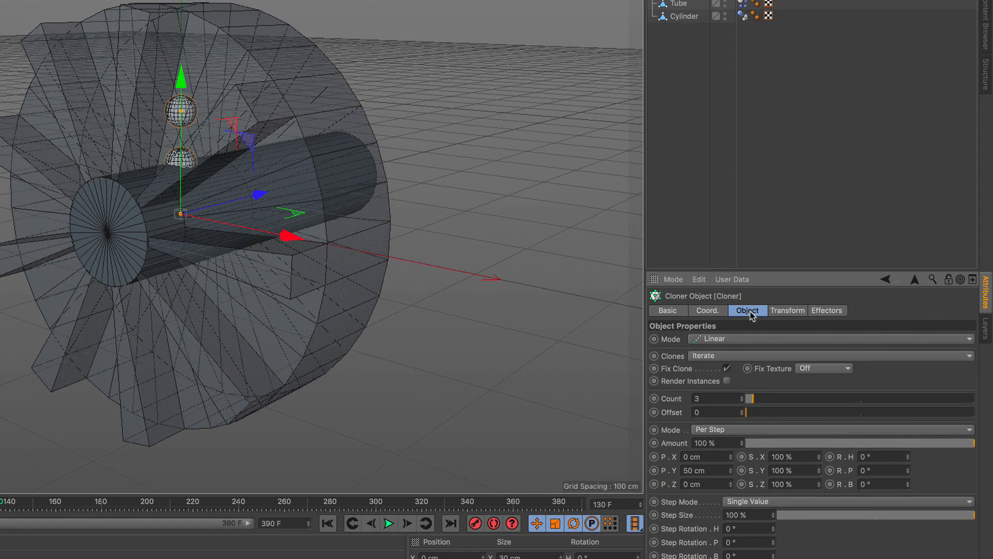
{"action": "left_click", "coordinate": [746, 340]}
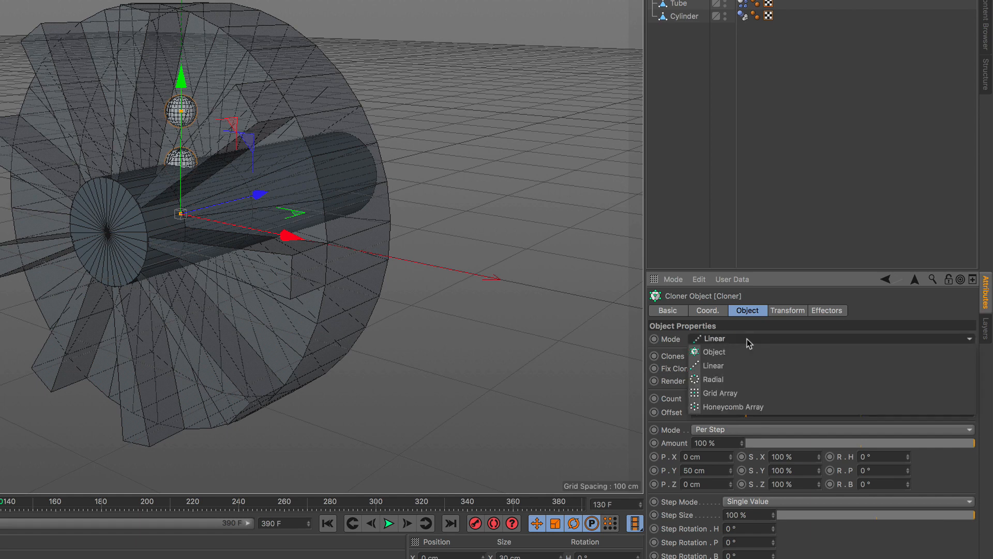
{"action": "left_click", "coordinate": [754, 391]}
- Set the Cloner's grid count to 5 × 5 × 5 and narrow its Z size to 64 cm
{"action": "left_click", "coordinate": [736, 396]}
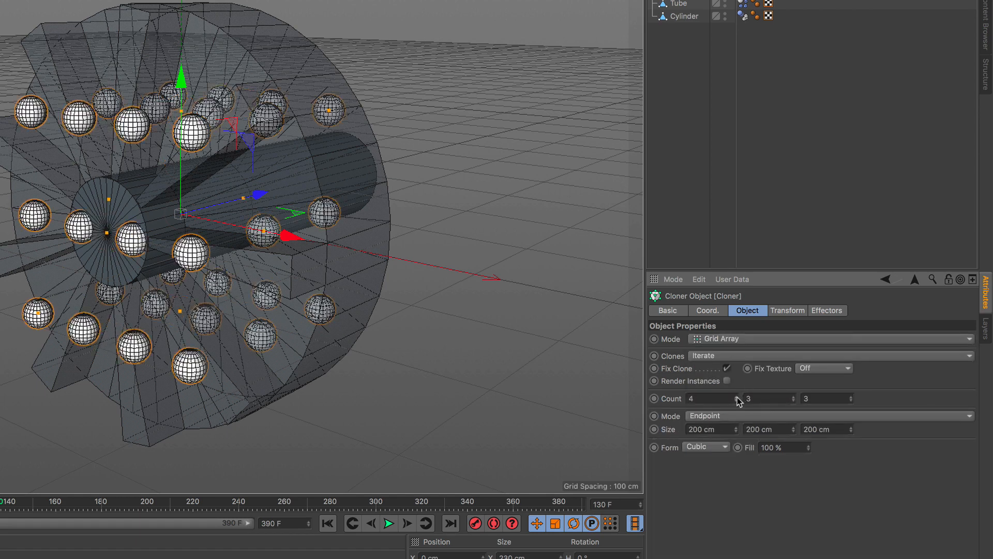
{"action": "left_click", "coordinate": [737, 396]}
{"action": "left_click", "coordinate": [793, 396]}
{"action": "left_click", "coordinate": [793, 396]}
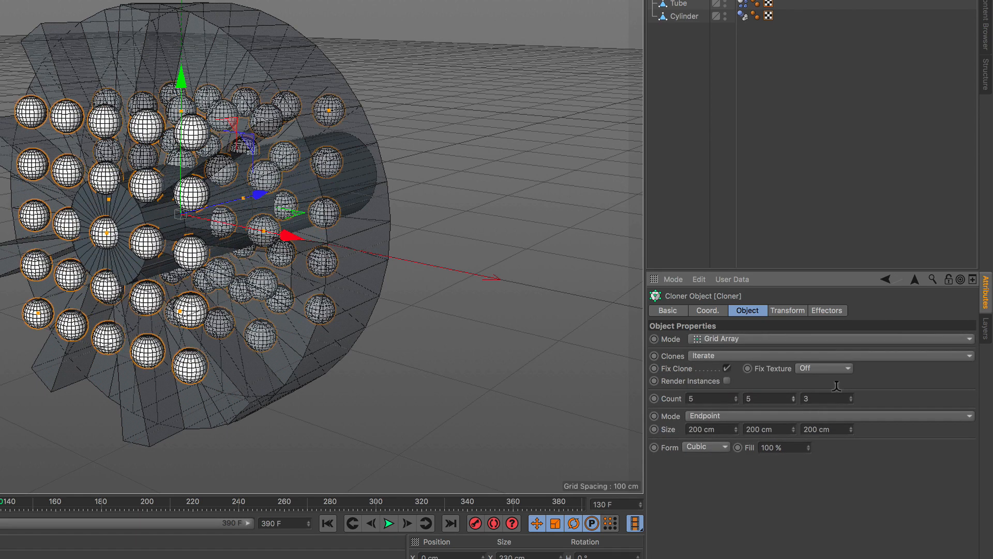
{"action": "left_click", "coordinate": [851, 396]}
{"action": "left_click", "coordinate": [852, 396]}
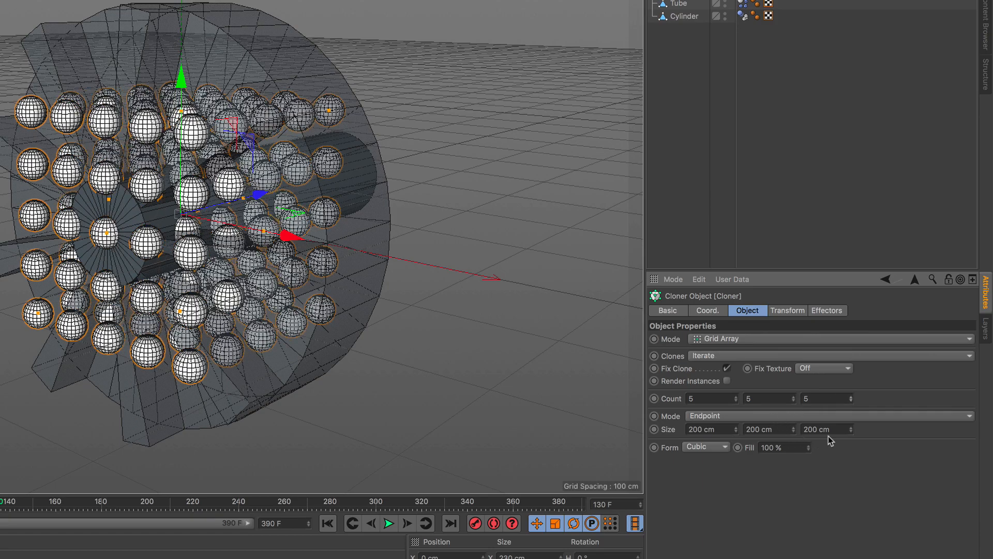
{"action": "left_click_drag", "start_coordinate": [850, 429], "coordinate": [789, 430]}
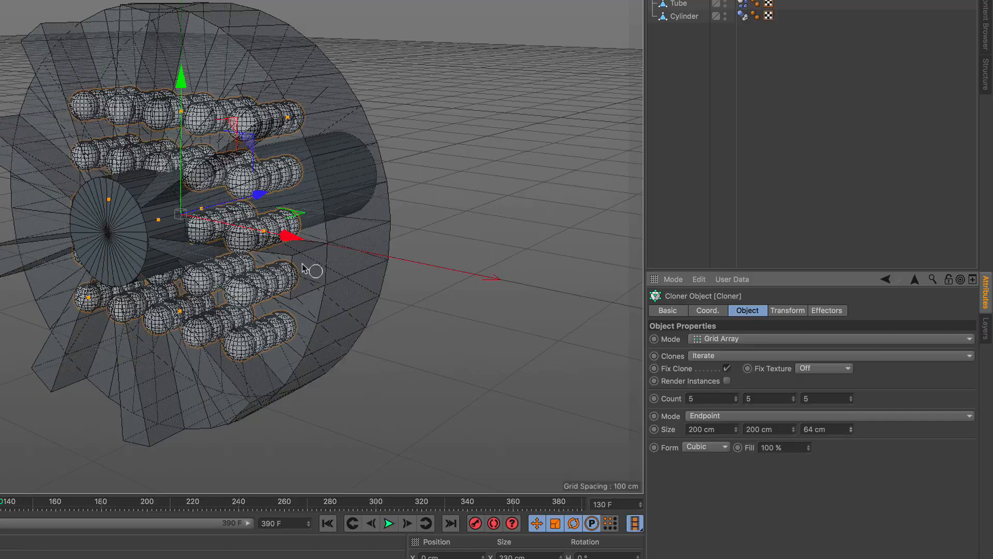
{"action": "left_click_drag", "start_coordinate": [303, 266], "coordinate": [266, 203], "text": "alt"}
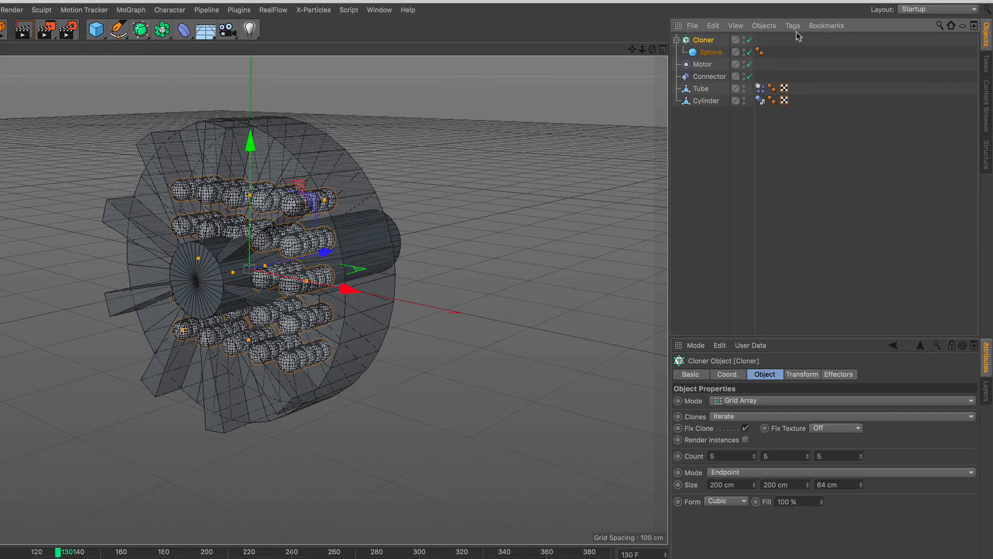
- Add a Rigid Body simulation tag to the Cloner
{"action": "left_click", "coordinate": [793, 26]}
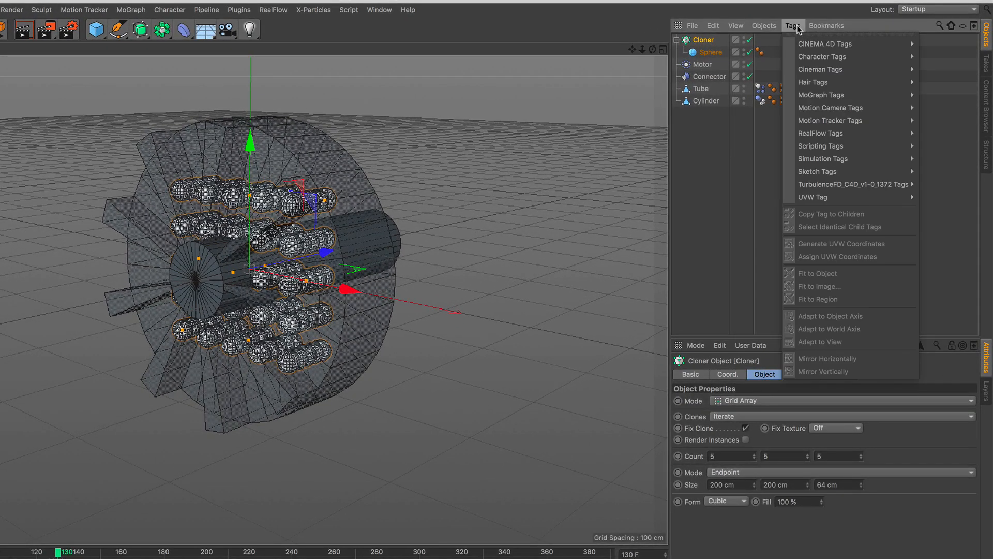
{"action": "mouse_move", "coordinate": [851, 159]}
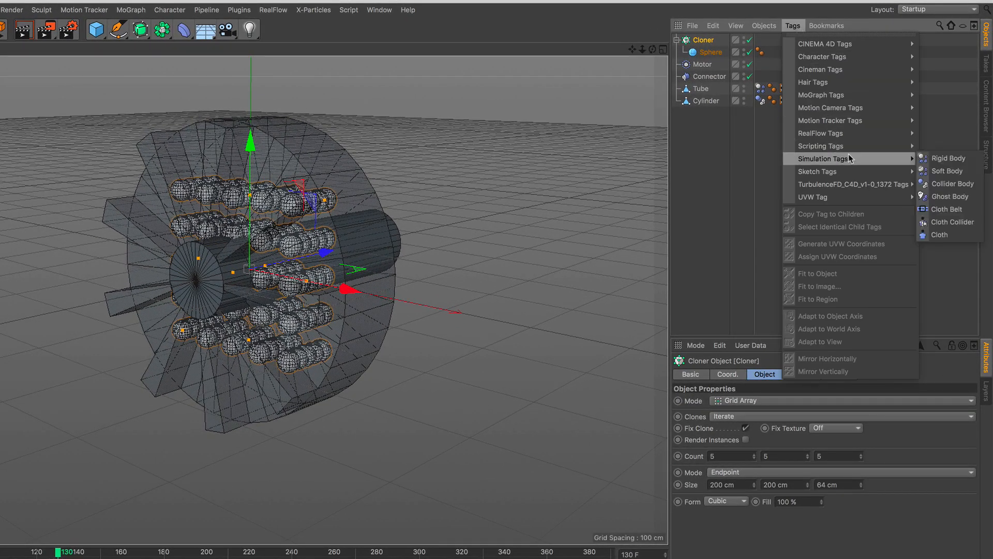
{"action": "left_click", "coordinate": [954, 162]}
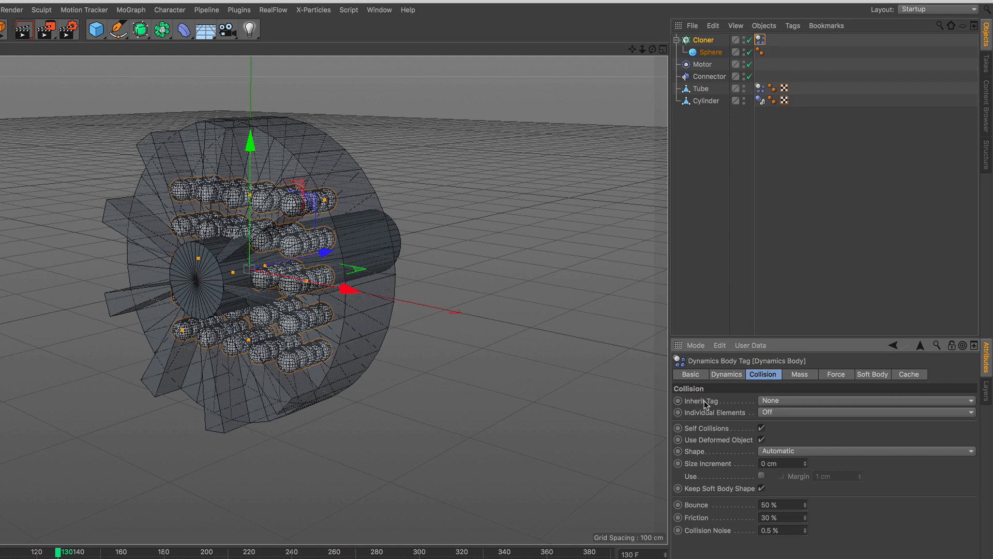
- In the Cloner's dynamics collision settings, set Inherit Tag to Apply Tag to Children and Individual Elements to All
{"action": "left_click", "coordinate": [802, 404]}
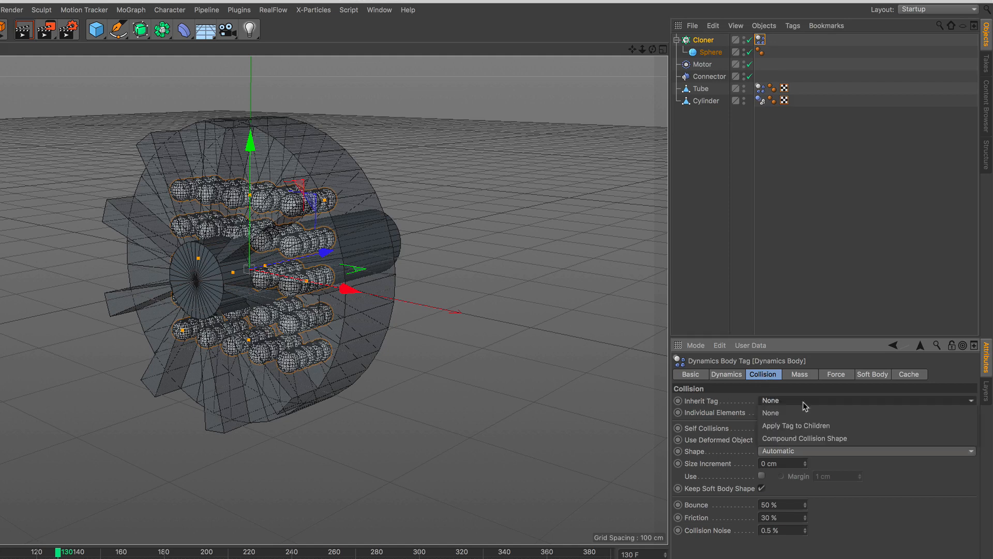
{"action": "left_click", "coordinate": [854, 431]}
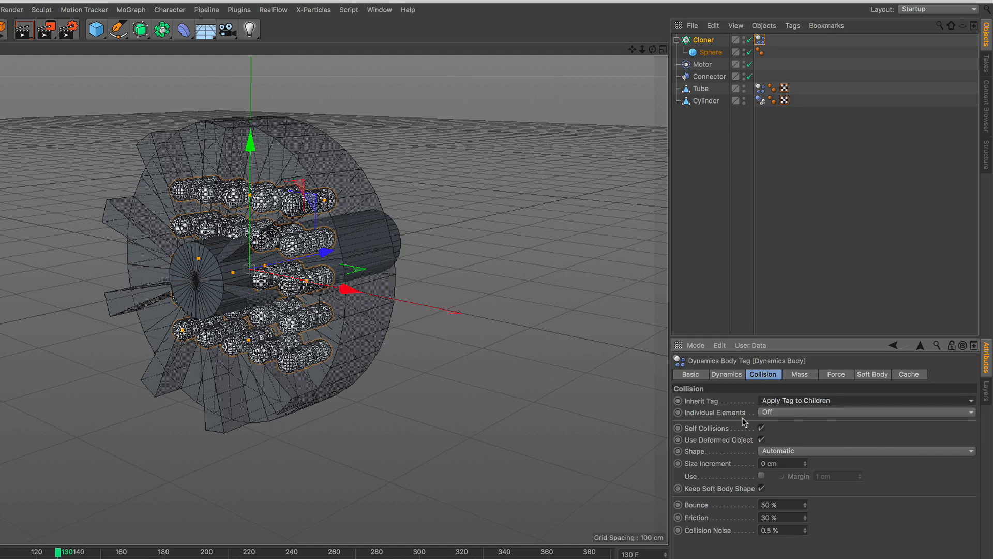
{"action": "left_click", "coordinate": [791, 417]}
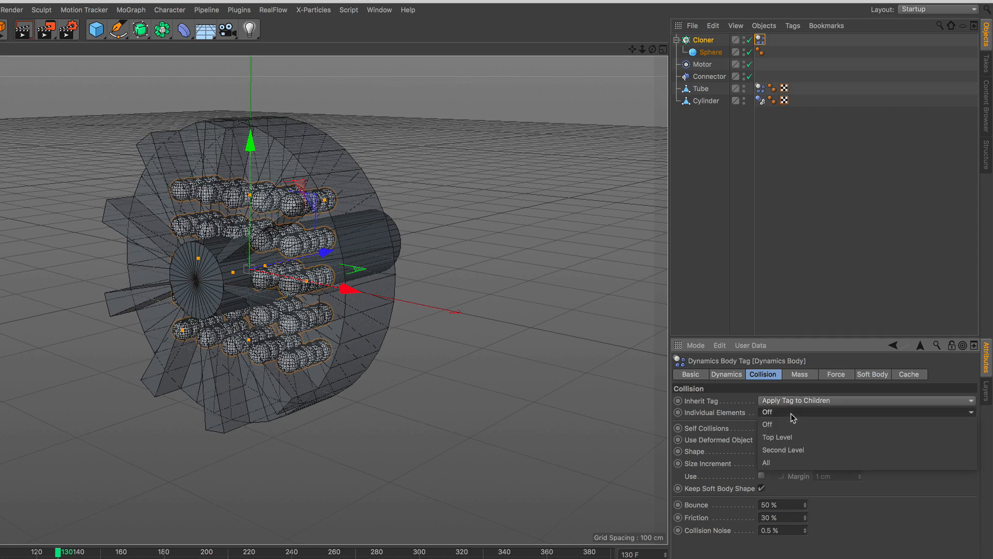
{"action": "left_click", "coordinate": [794, 459]}
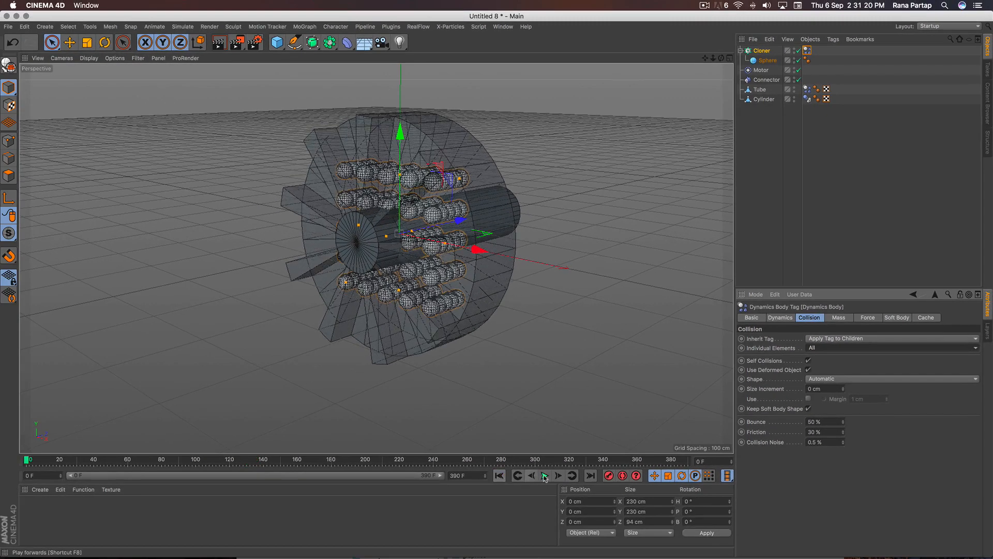
- Play the sphere simulation twice from the first frame, then stop it and return to the start
{"action": "left_click", "coordinate": [432, 558]}
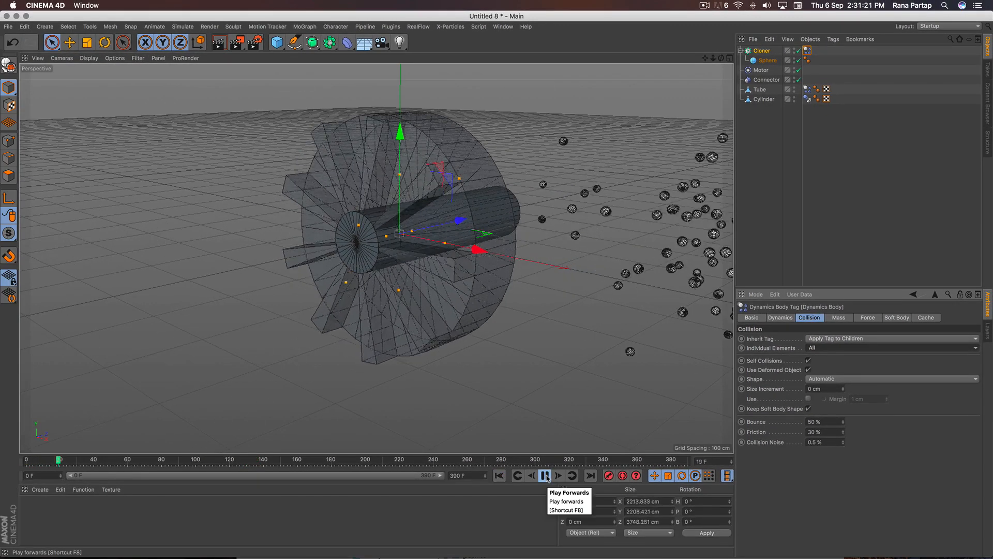
{"action": "left_click", "coordinate": [500, 476]}
{"action": "left_click", "coordinate": [545, 475]}
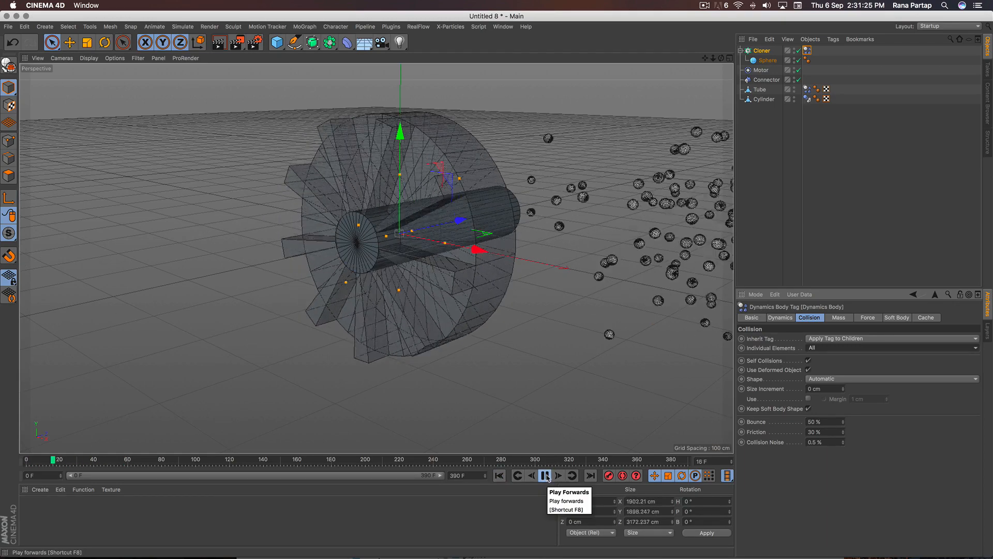
{"action": "left_click", "coordinate": [545, 476]}
{"action": "left_click", "coordinate": [499, 475]}
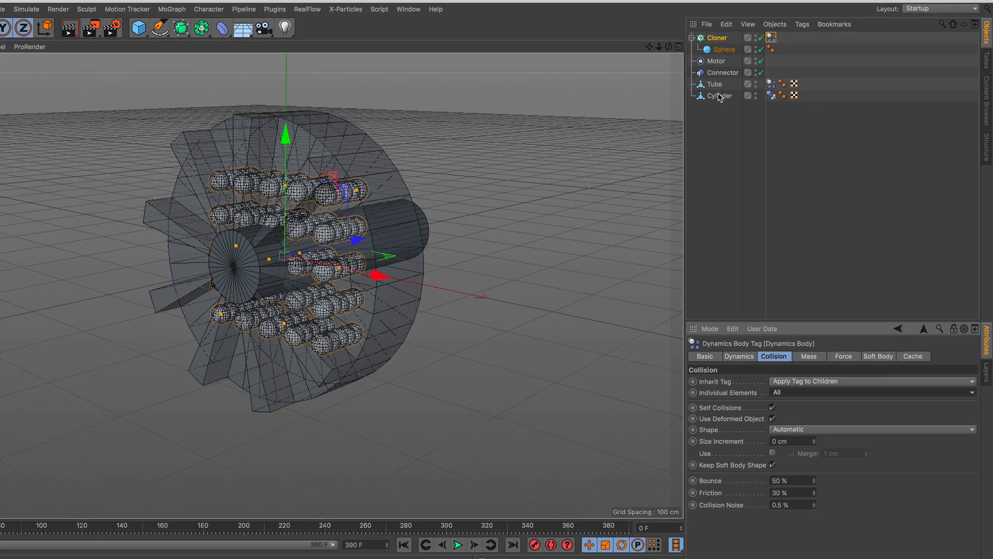
- Set the collision shape of the Tube's dynamics body to Moving Mesh
{"action": "left_click", "coordinate": [717, 86]}
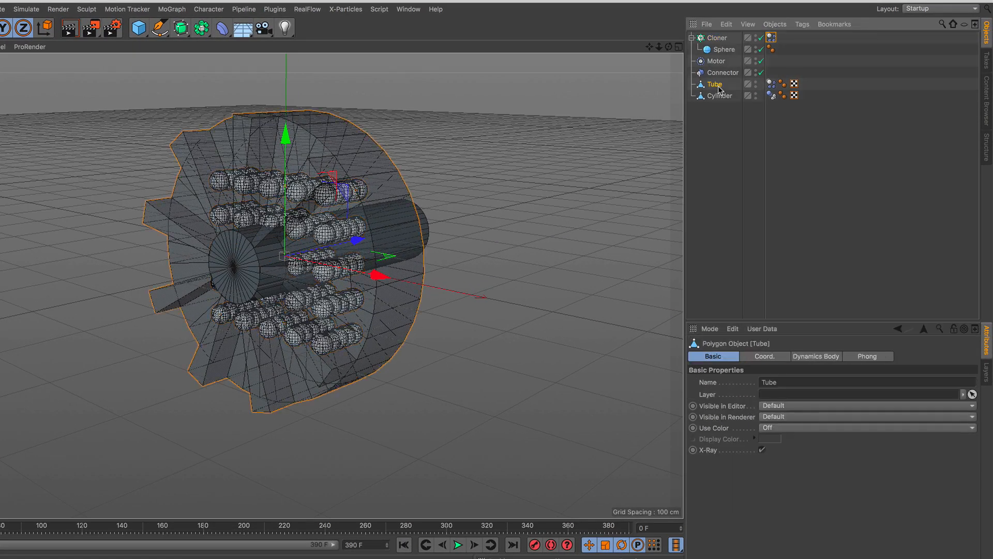
{"action": "left_click", "coordinate": [770, 84]}
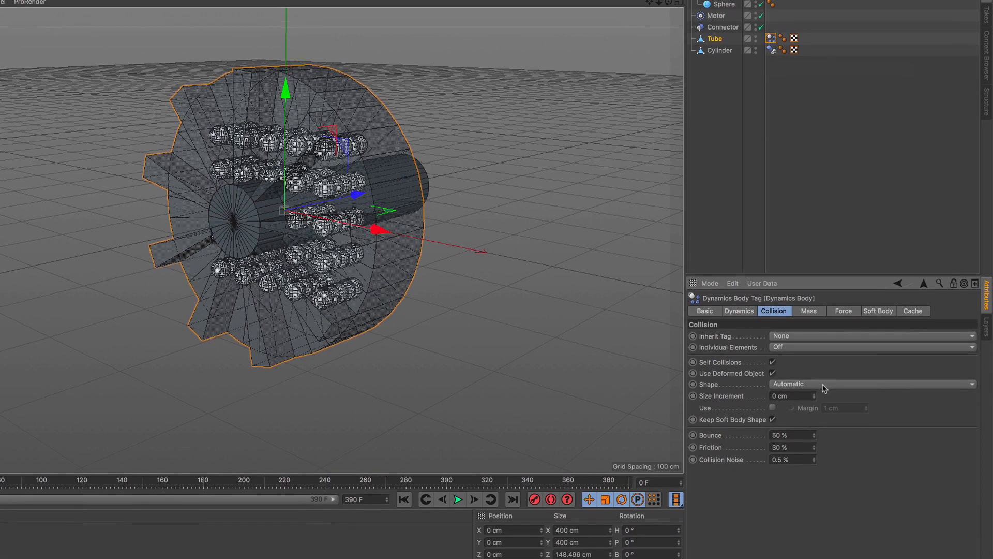
{"action": "left_click", "coordinate": [829, 429]}
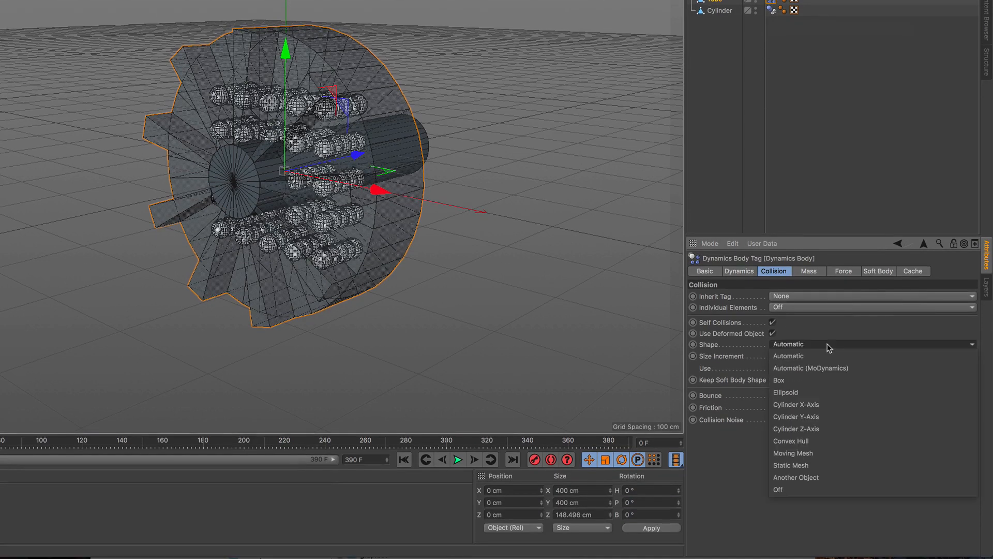
{"action": "left_click", "coordinate": [830, 453]}
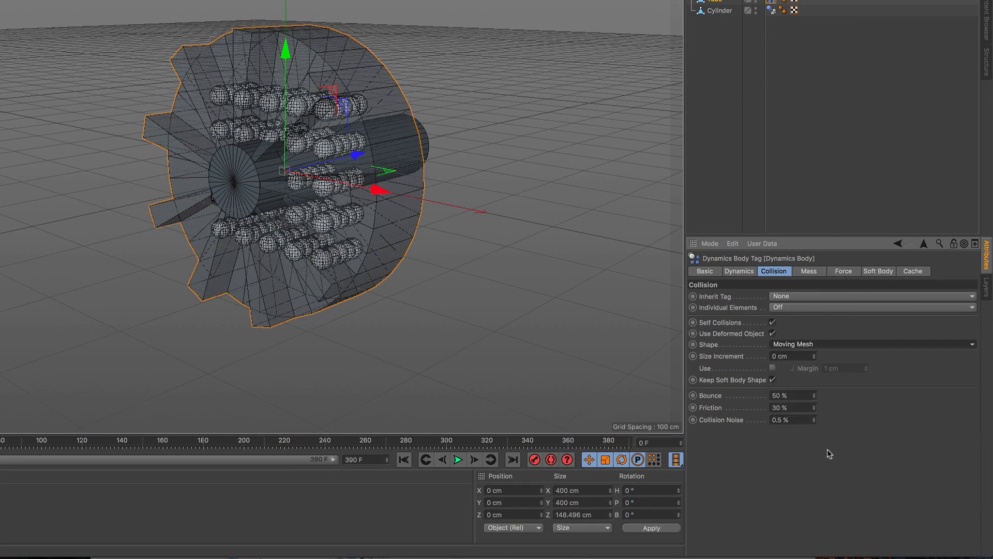
- Play the simulation to check the spheres tumbling in the wheel from a closer view, and pause it at frame 203
{"action": "left_click", "coordinate": [457, 460]}
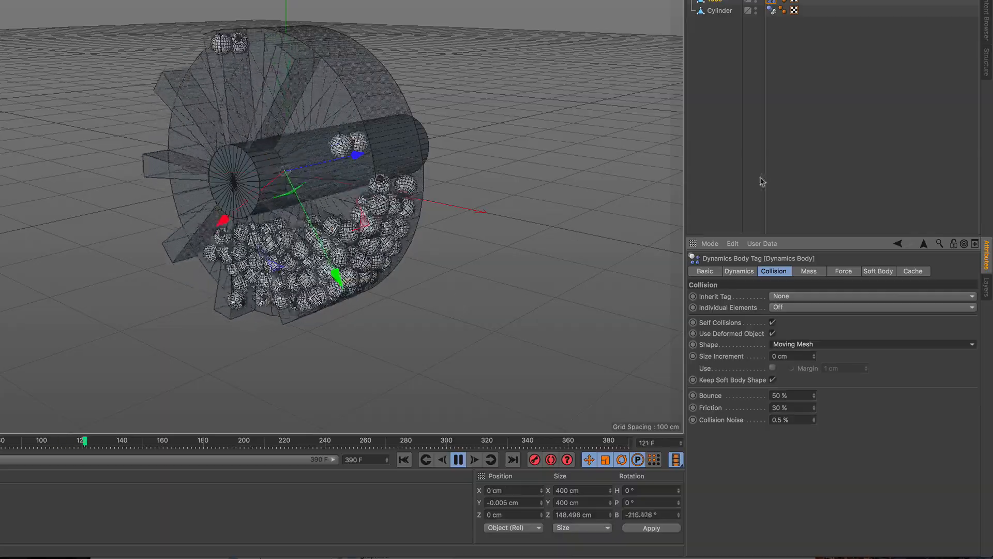
{"action": "left_click", "coordinate": [725, 160]}
{"action": "scroll", "coordinate": [305, 121], "scroll_direction": "up", "scroll_amount": 3}
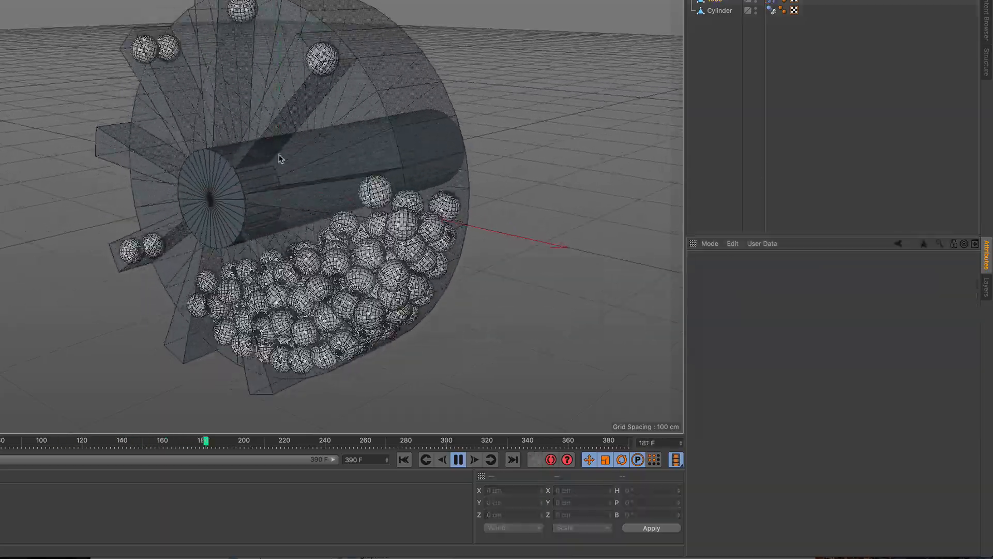
{"action": "left_click_drag", "start_coordinate": [268, 162], "coordinate": [316, 155], "text": "alt"}
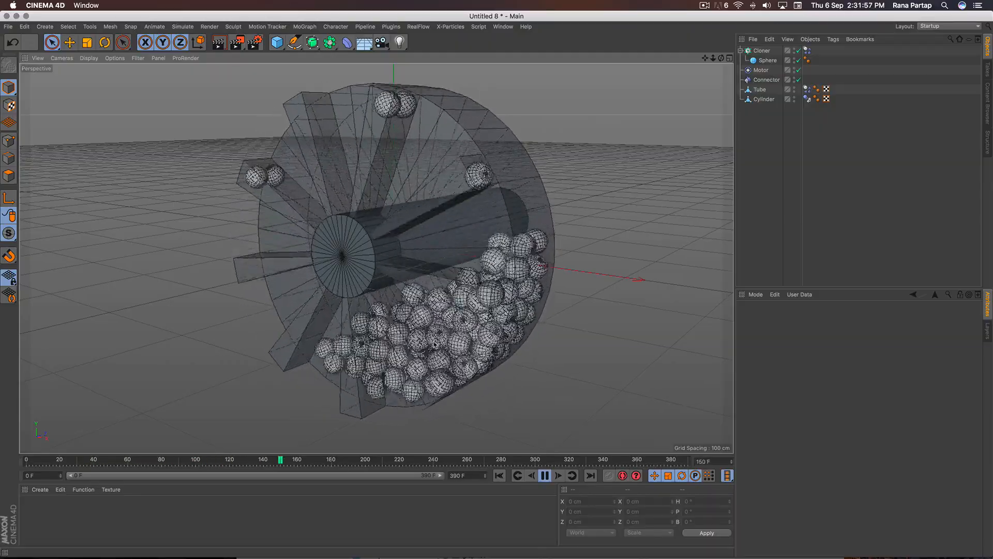
{"action": "left_click", "coordinate": [545, 475]}
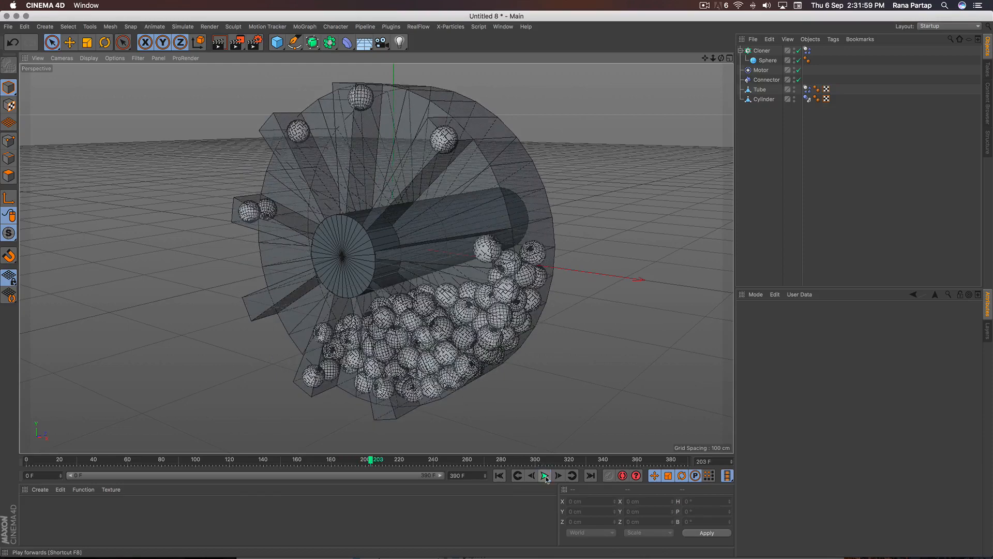
- Render a preview of the wheel in the perspective view, then return to the normal display
{"action": "left_click", "coordinate": [219, 42]}
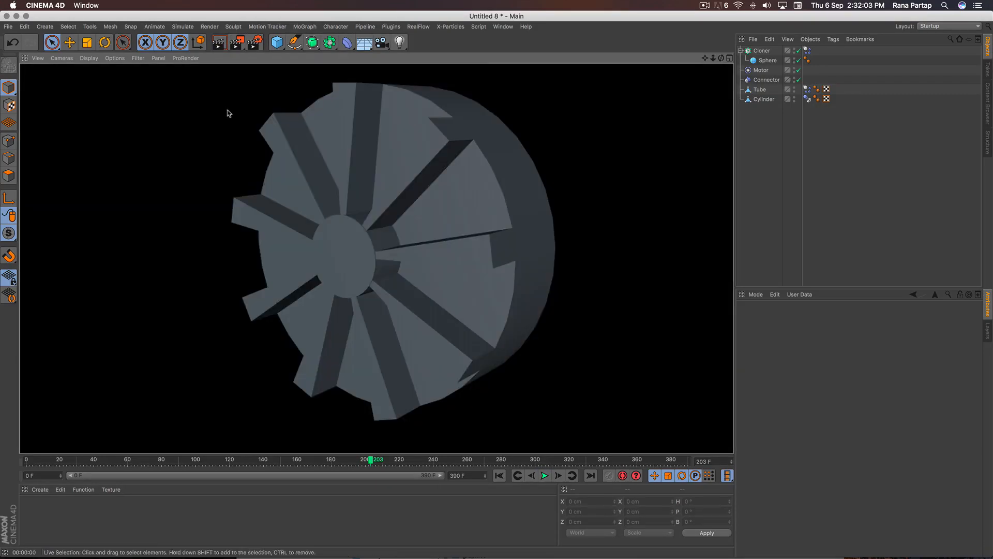
{"action": "left_click", "coordinate": [224, 113]}
{"action": "scroll", "coordinate": [431, 239], "scroll_direction": "down", "scroll_amount": 1}
{"action": "scroll", "coordinate": [431, 239], "scroll_direction": "up", "scroll_amount": 1}
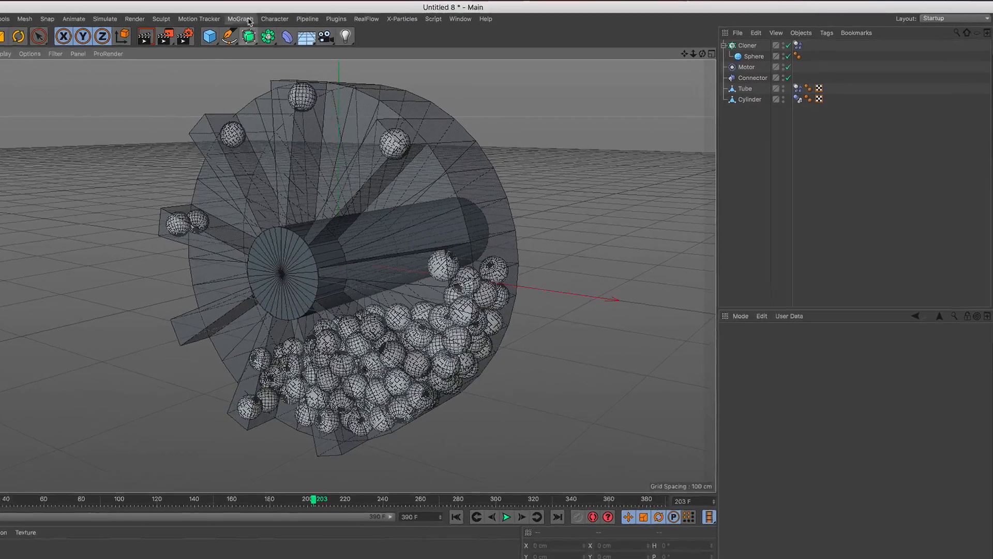
- Add a MoText object and replace its text with 123456789
{"action": "left_click", "coordinate": [312, 28]}
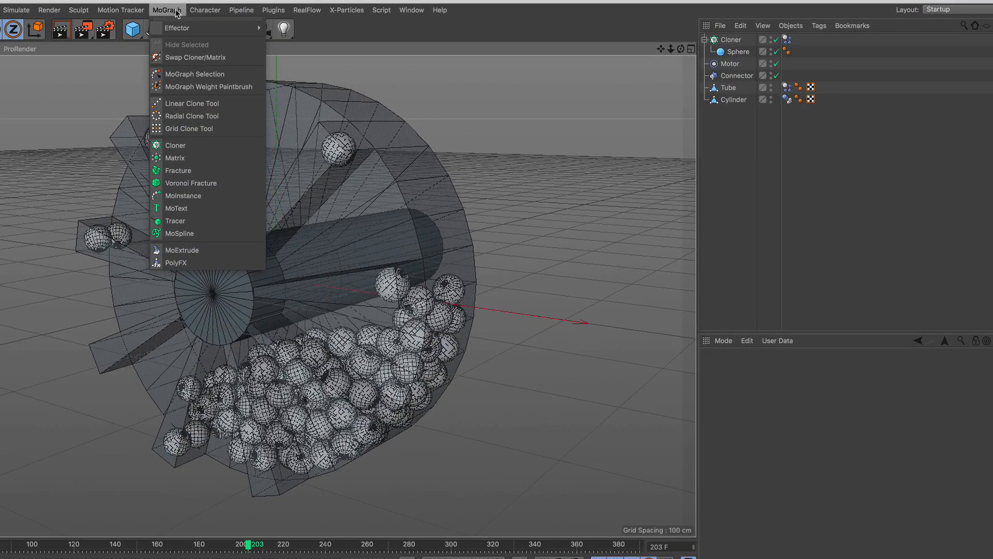
{"action": "left_click", "coordinate": [212, 209]}
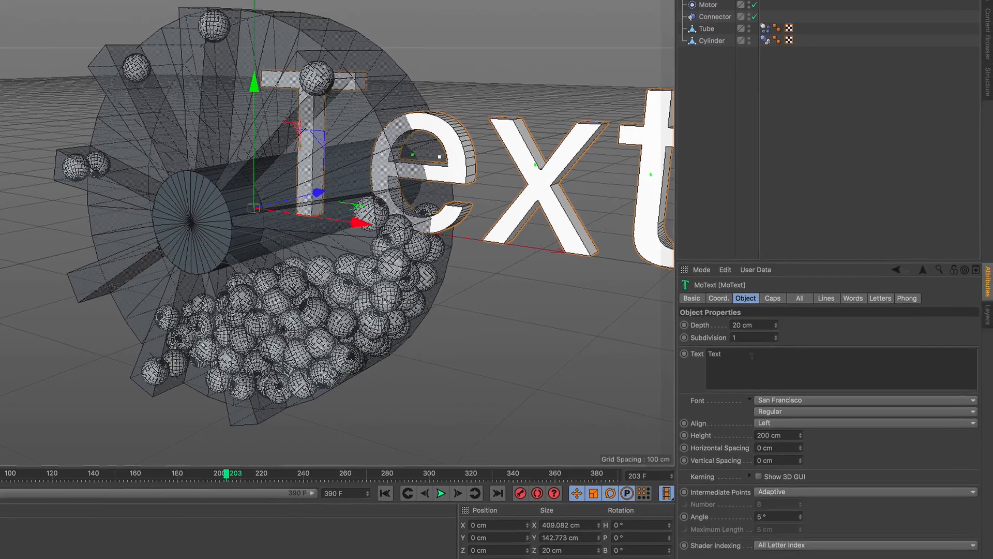
{"action": "double_click", "coordinate": [769, 423]}
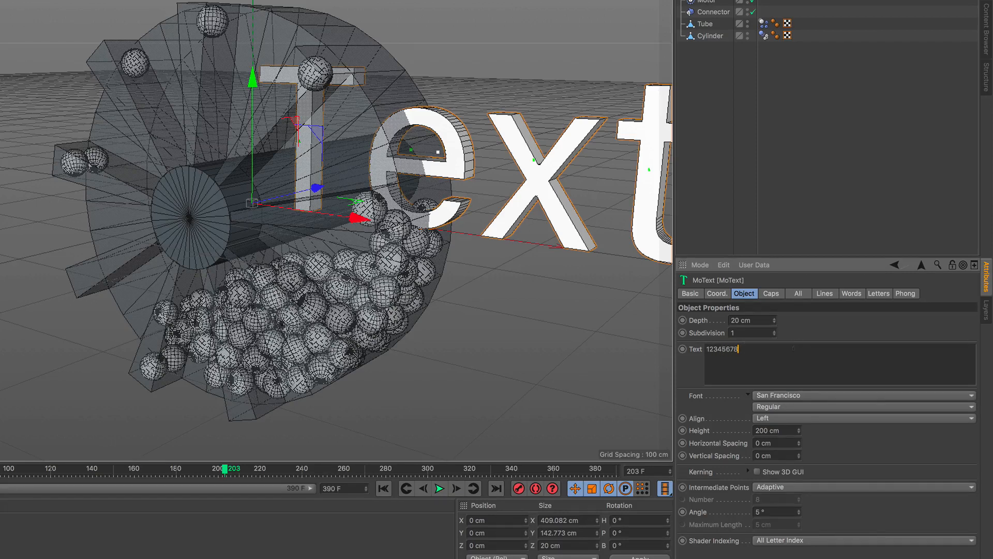
{"action": "left_click", "coordinate": [820, 325]}
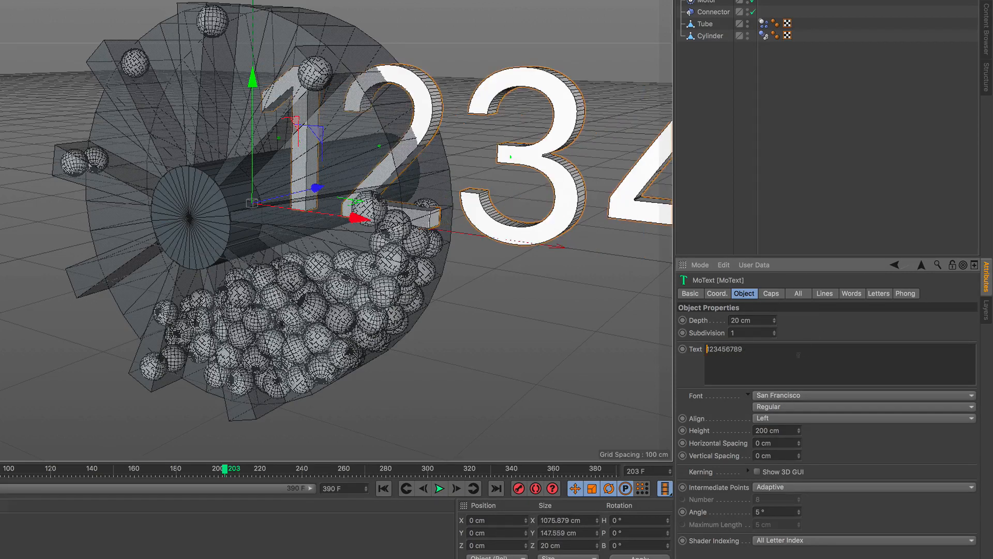
- Set the MoText font to Proxima Nova and reduce the text height so the digits are much smaller
{"action": "left_click", "coordinate": [803, 397]}
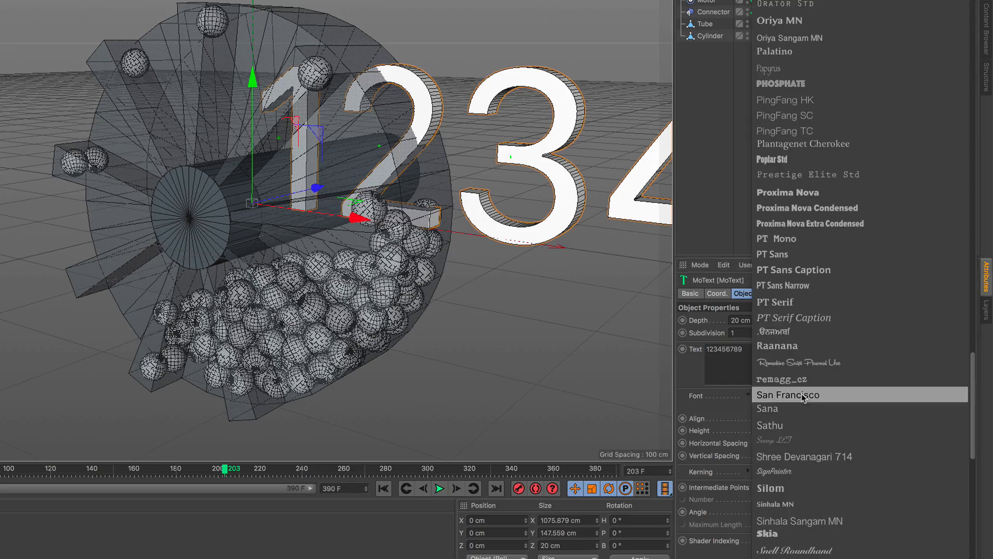
{"action": "left_click", "coordinate": [848, 192]}
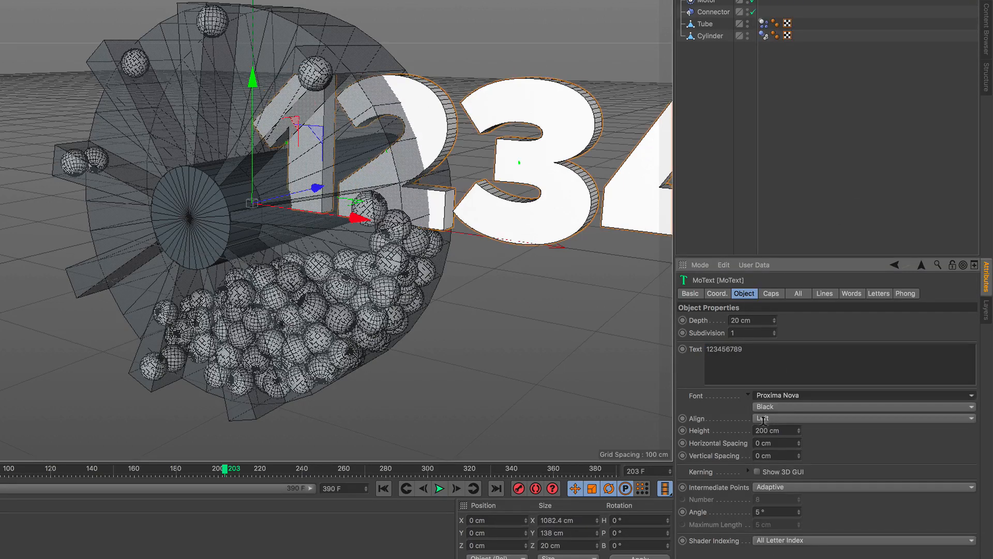
{"action": "left_click_drag", "start_coordinate": [763, 430], "coordinate": [739, 440]}
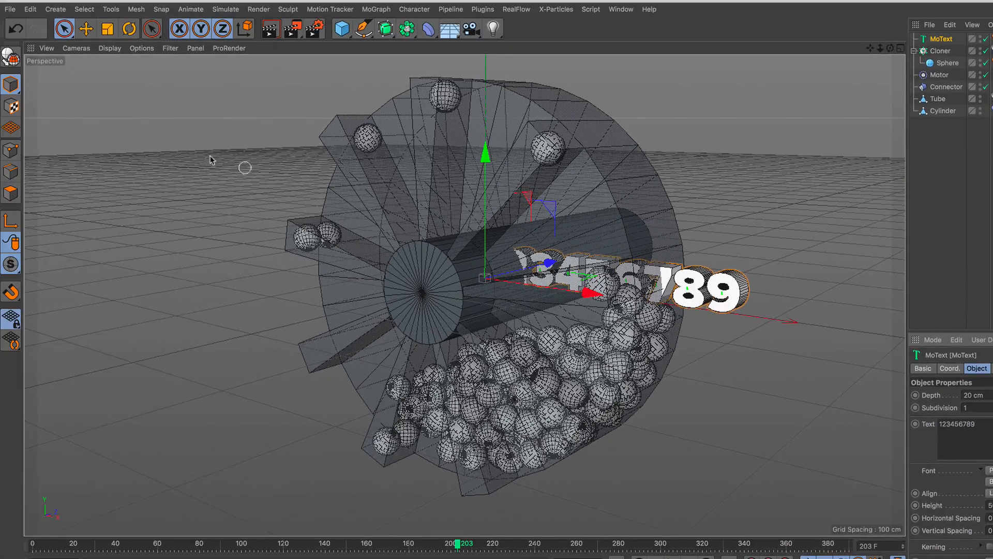
- Convert the MoText object and its nine extruded digits into editable polygon objects
{"action": "left_click", "coordinate": [13, 56]}
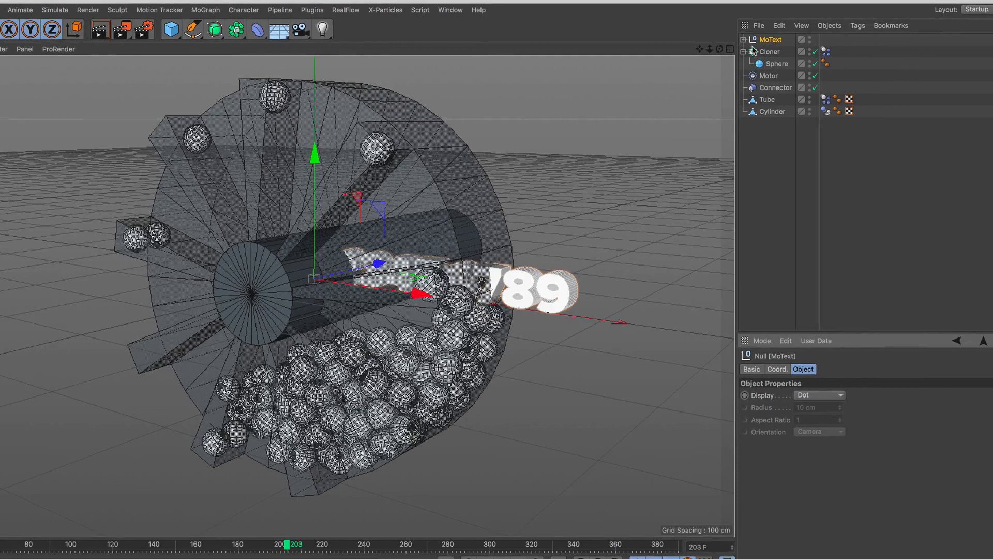
{"action": "left_click", "coordinate": [743, 40]}
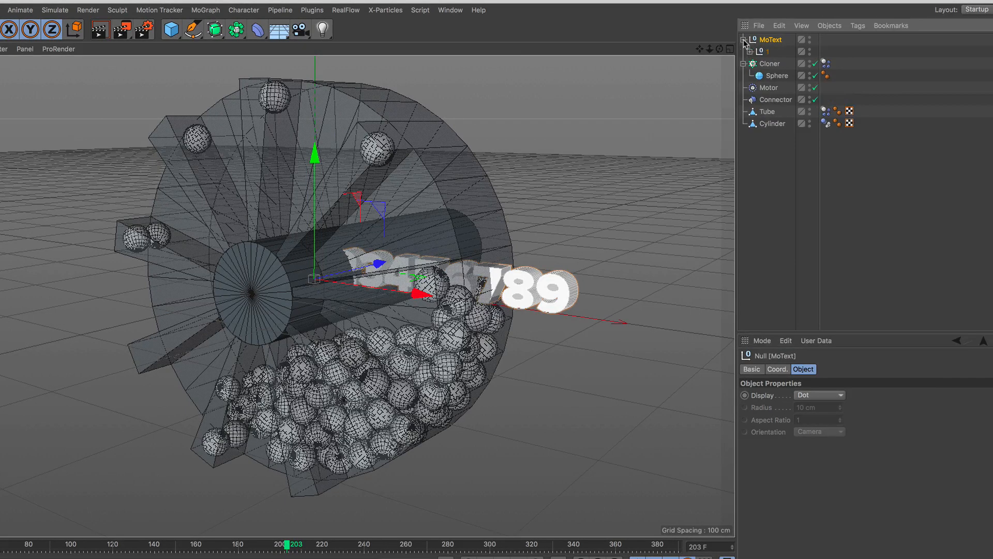
{"action": "left_click", "coordinate": [749, 51]}
{"action": "left_click", "coordinate": [756, 64]}
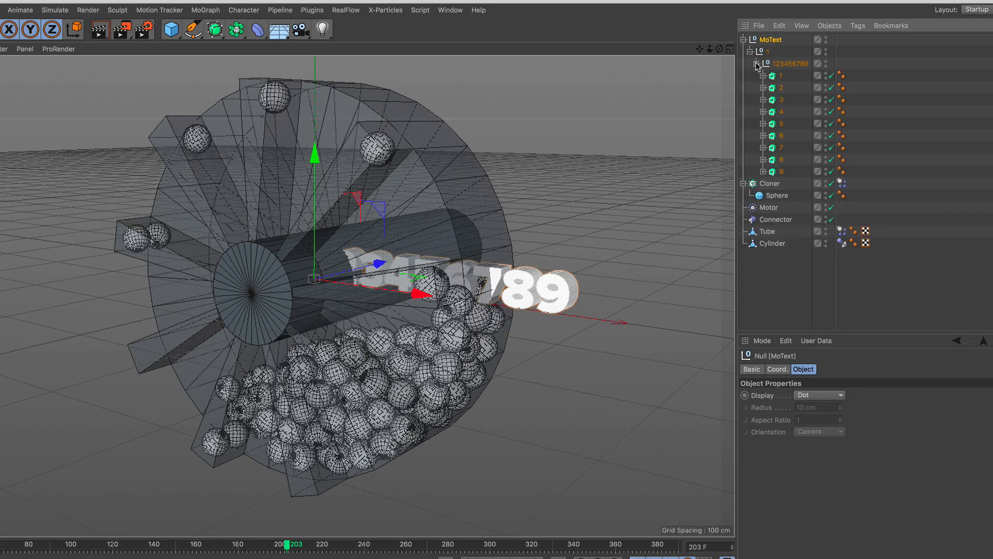
{"action": "left_click", "coordinate": [778, 76]}
{"action": "left_click", "coordinate": [781, 171], "text": "shift"}
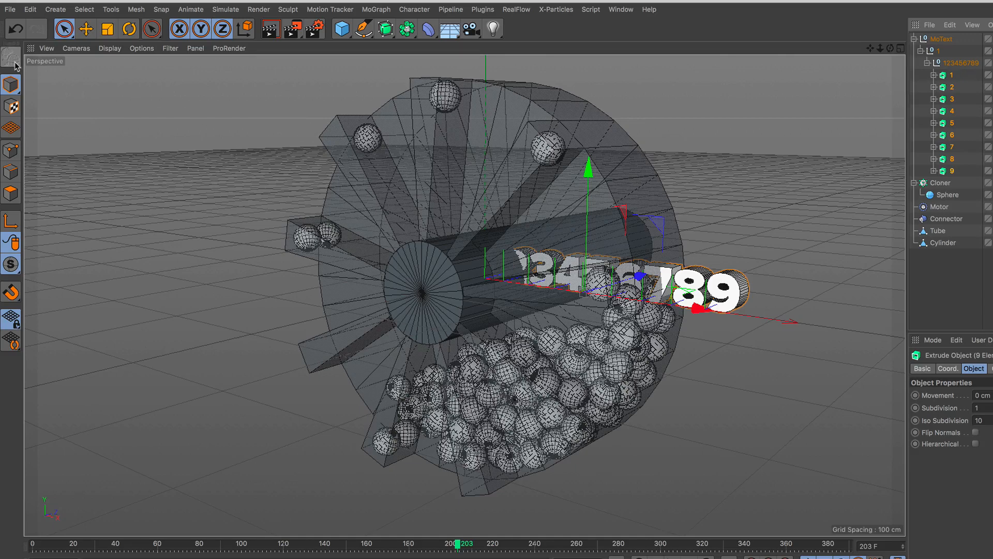
{"action": "left_click", "coordinate": [15, 62]}
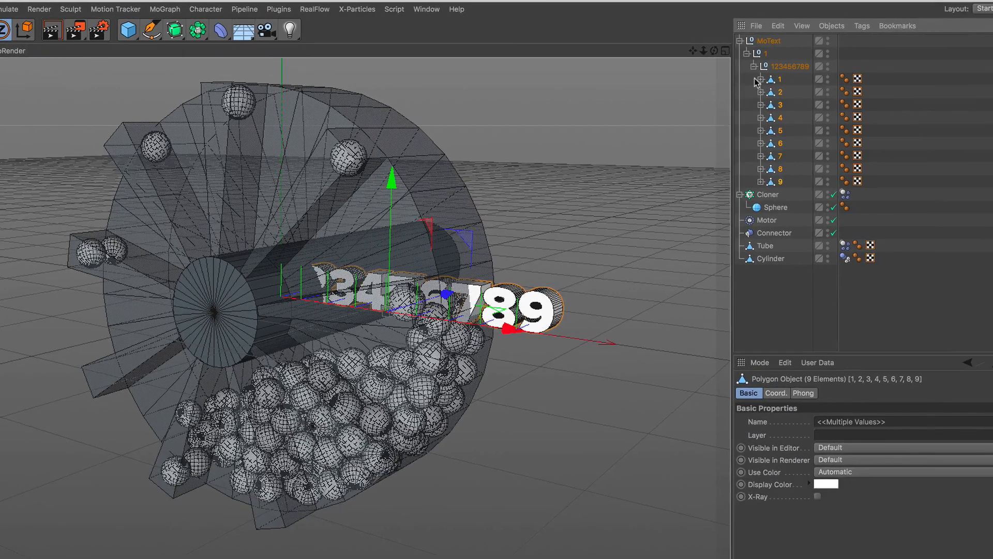
- Merge digit 1 with its two caps into a single polygon object, deleting the originals
{"action": "left_click", "coordinate": [932, 76]}
{"action": "left_click", "coordinate": [783, 106]}
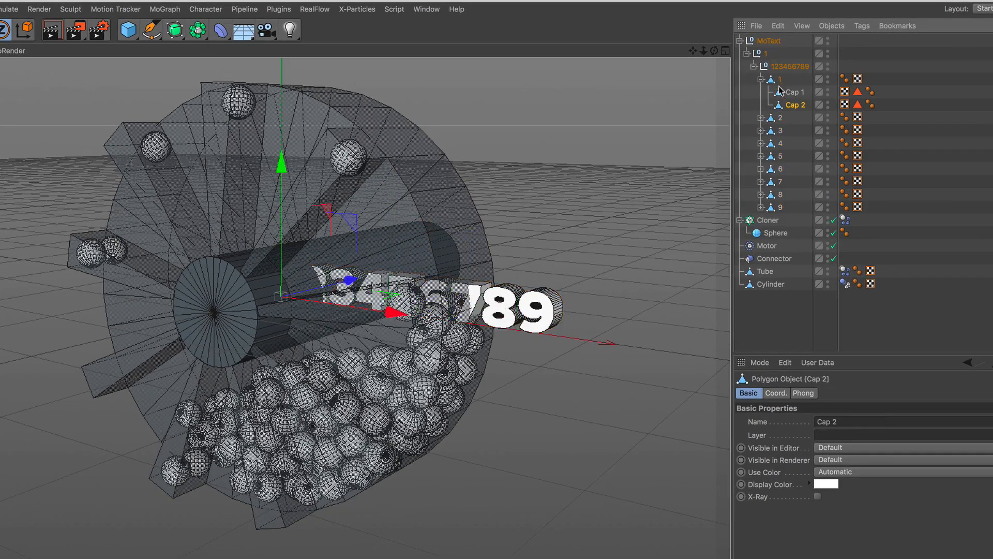
{"action": "left_click", "coordinate": [780, 89], "text": "shift"}
{"action": "right_click", "coordinate": [778, 83]}
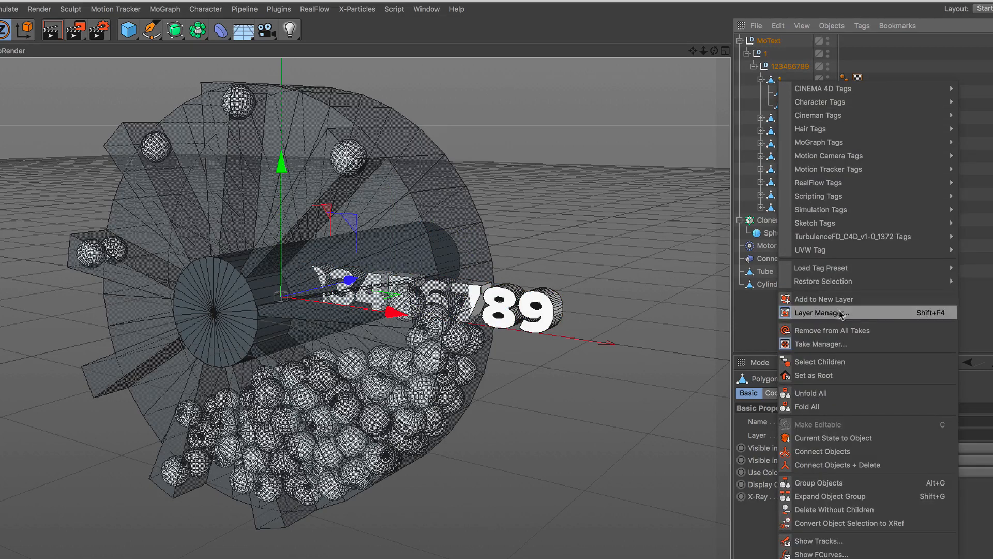
{"action": "left_click", "coordinate": [916, 462]}
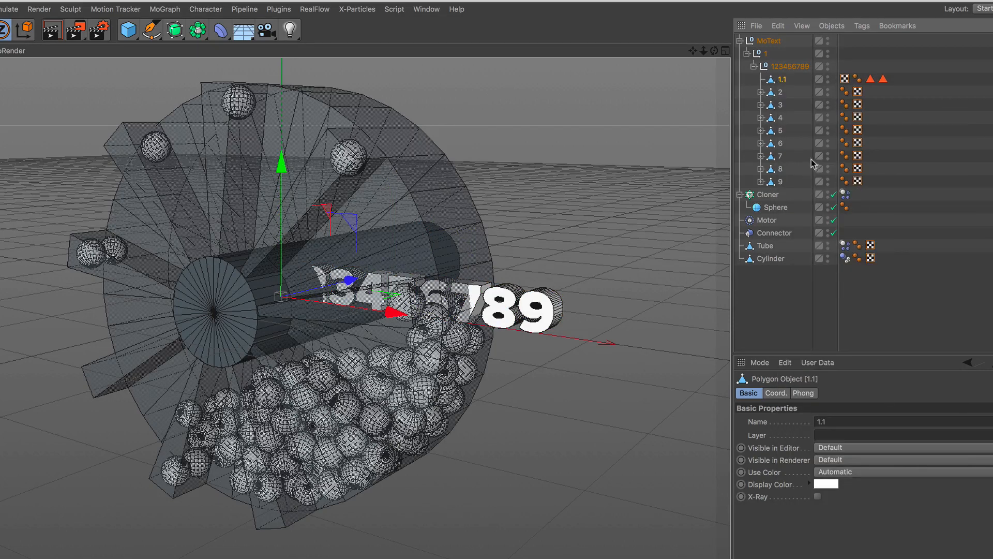
- Merge digit 2 with its two caps into a single polygon object, deleting the originals
{"action": "left_click", "coordinate": [760, 92]}
{"action": "left_click", "coordinate": [786, 119]}
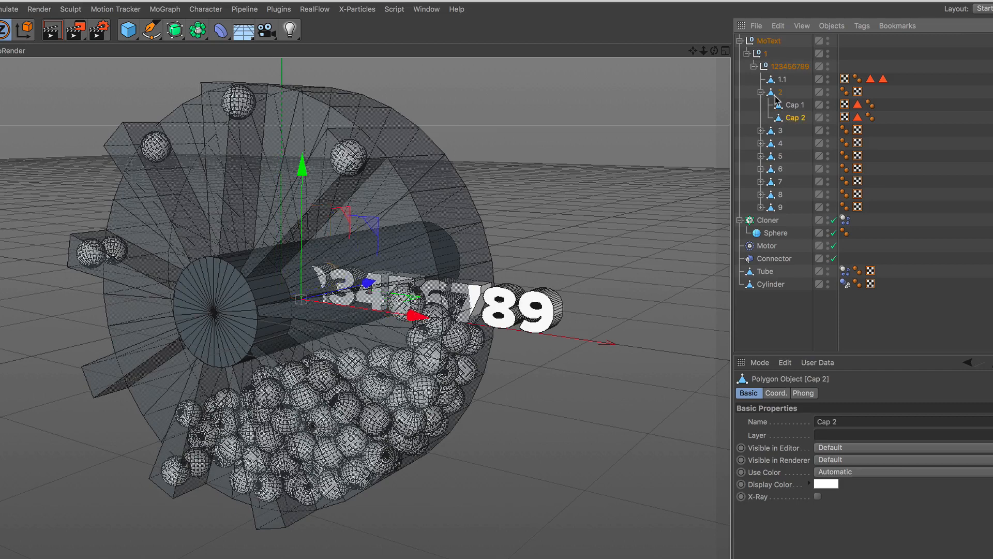
{"action": "left_click", "coordinate": [794, 105], "text": "shift"}
{"action": "right_click", "coordinate": [778, 98]}
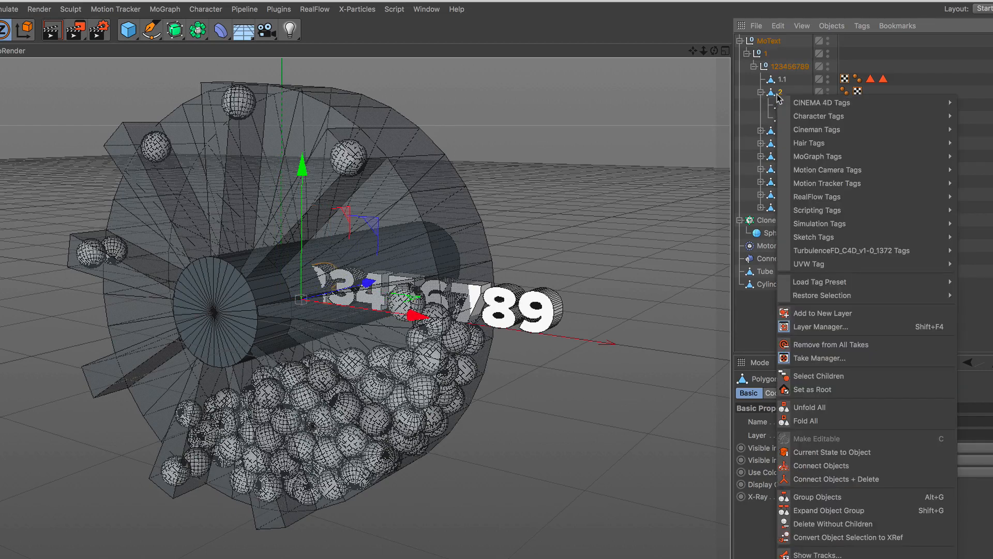
{"action": "left_click", "coordinate": [897, 479]}
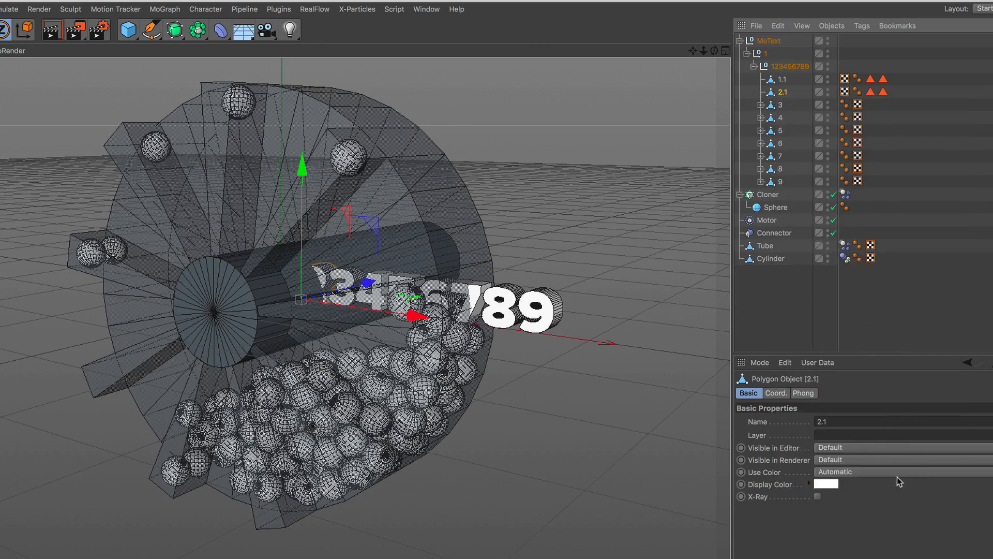
- Merge digit 3 with its two caps into a single polygon object, deleting the originals
{"action": "left_click", "coordinate": [760, 105]}
{"action": "left_click", "coordinate": [770, 107]}
{"action": "left_click", "coordinate": [793, 131], "text": "shift"}
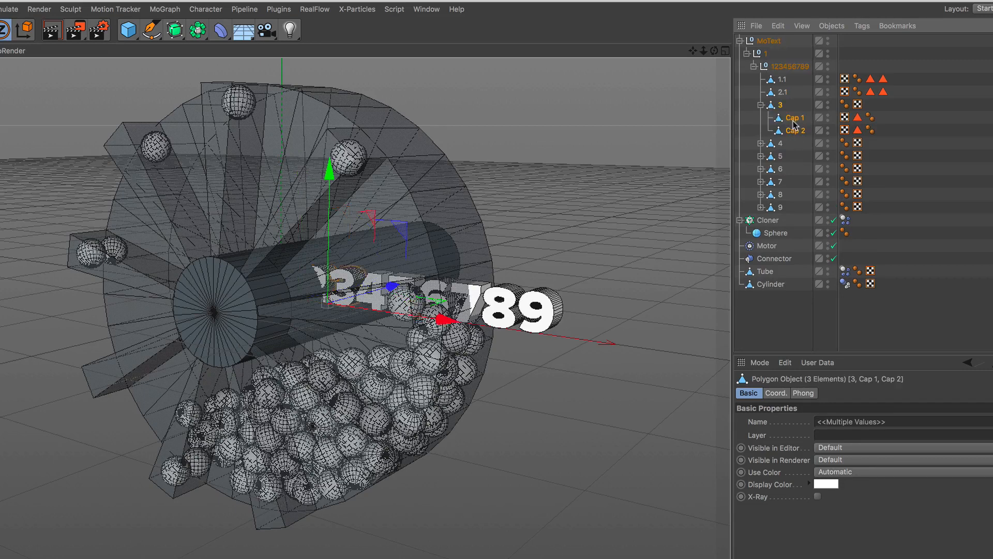
{"action": "right_click", "coordinate": [794, 120]}
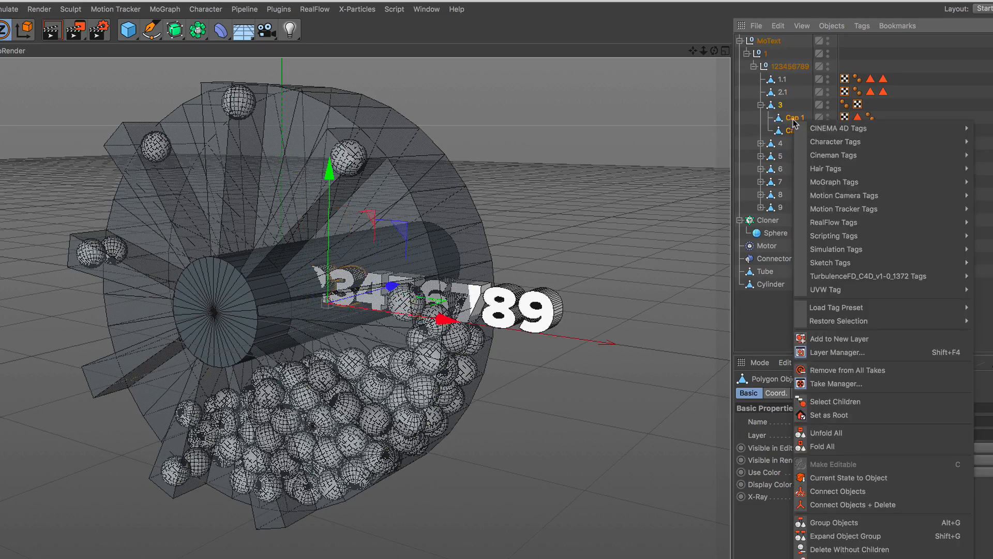
{"action": "left_click", "coordinate": [908, 504]}
- Merge digit 4 with its two caps into a single polygon object, deleting the originals
{"action": "left_click", "coordinate": [760, 118]}
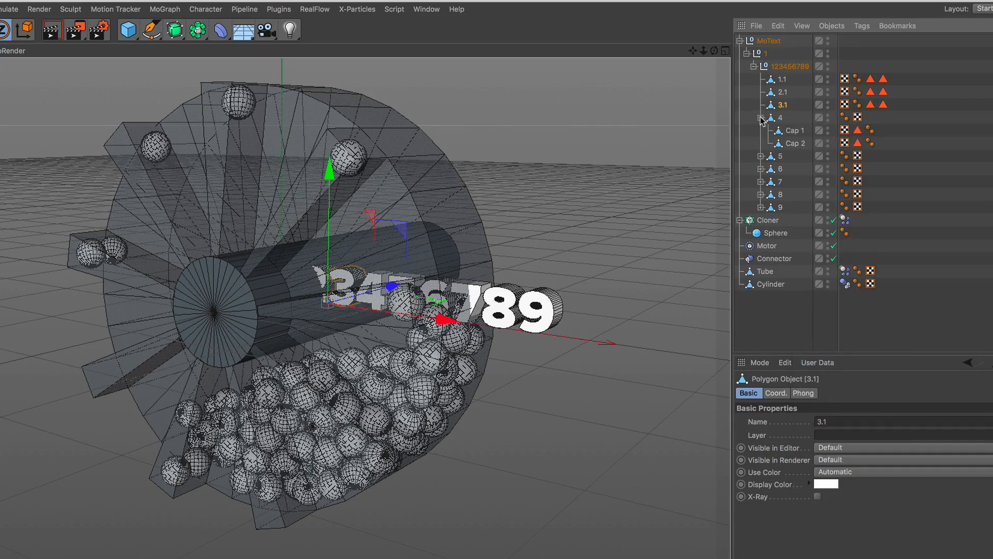
{"action": "left_click", "coordinate": [779, 118]}
{"action": "left_click", "coordinate": [795, 143], "text": "shift"}
{"action": "right_click", "coordinate": [799, 135]}
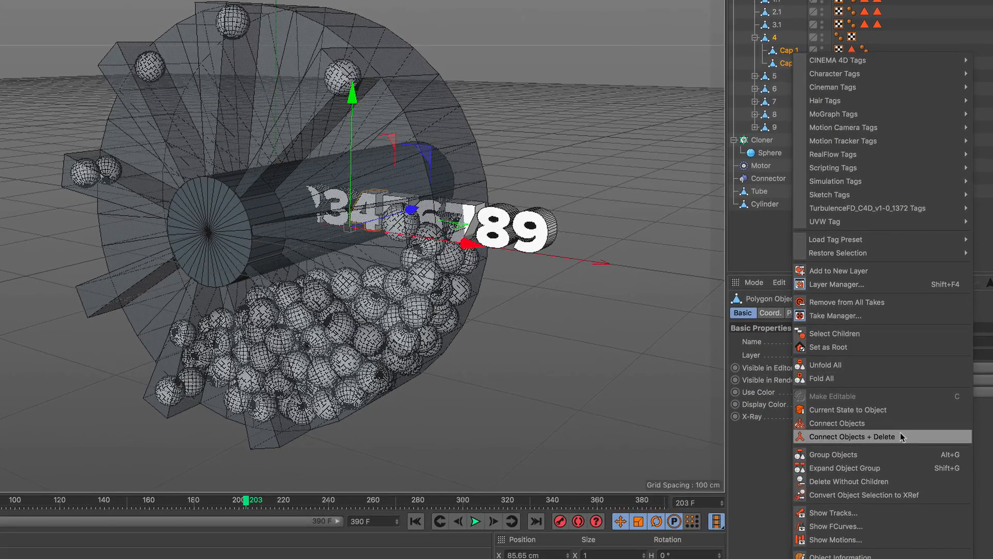
{"action": "left_click", "coordinate": [841, 468]}
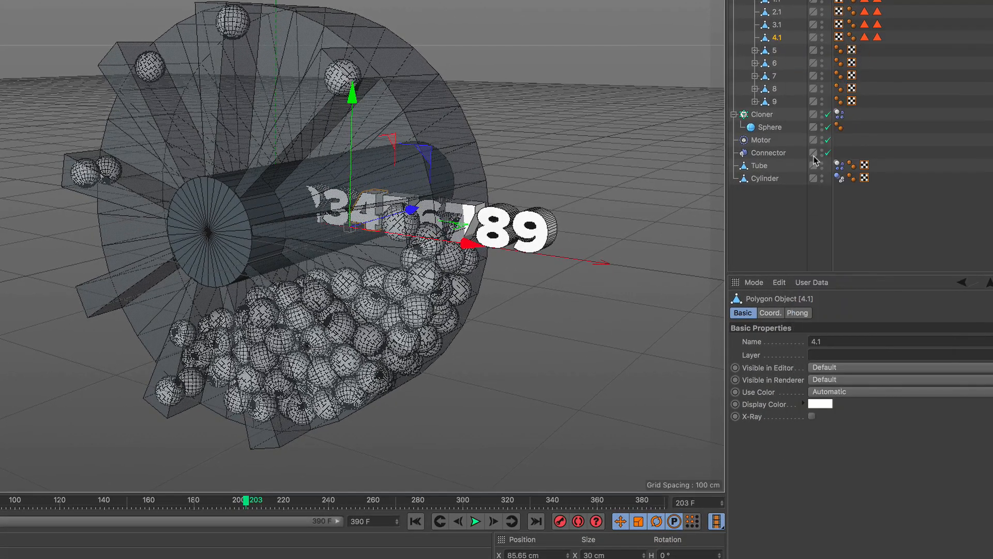
- Merge digit 5 with its two caps into a single polygon object, deleting the originals
{"action": "left_click", "coordinate": [754, 51]}
{"action": "left_click", "coordinate": [775, 51]}
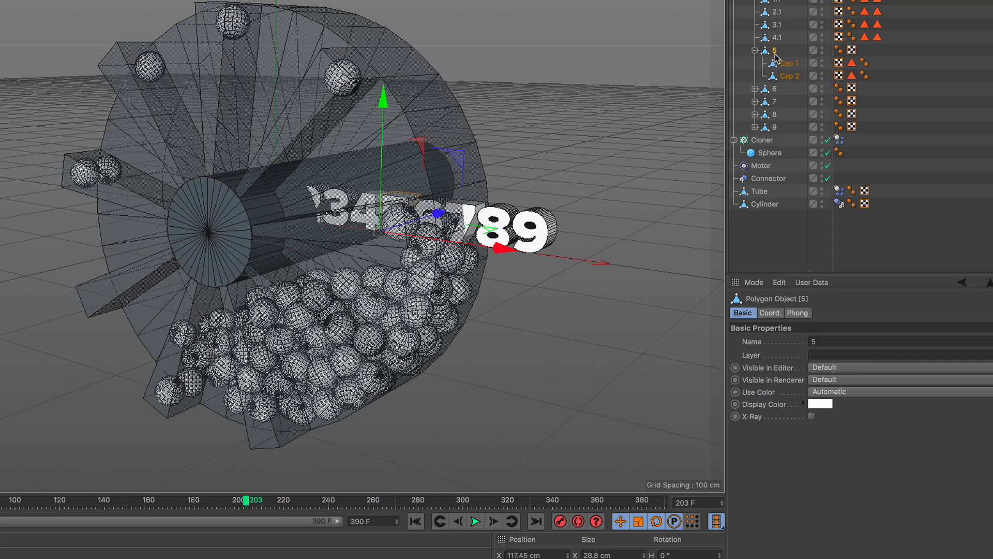
{"action": "left_click", "coordinate": [795, 77], "text": "shift"}
{"action": "right_click", "coordinate": [795, 77]}
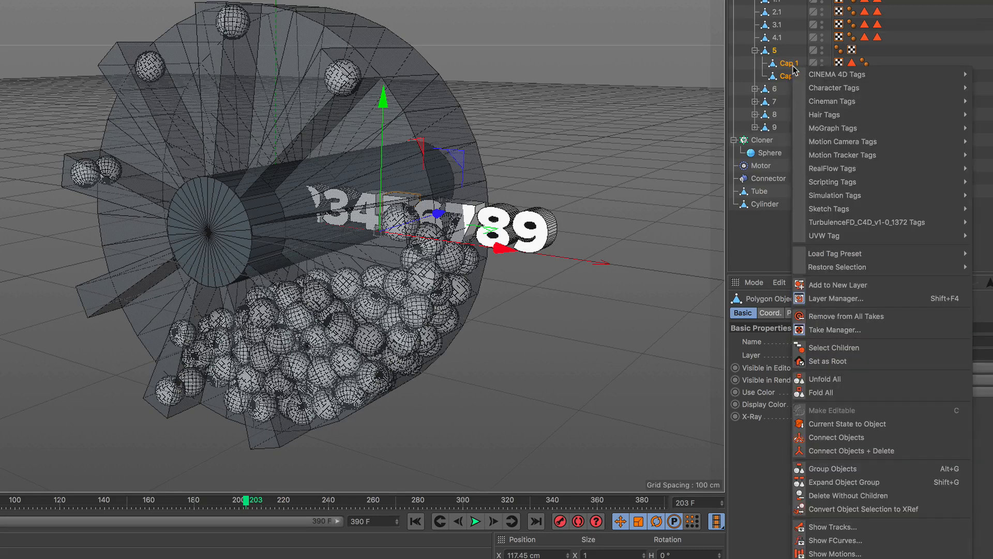
{"action": "left_click", "coordinate": [905, 455]}
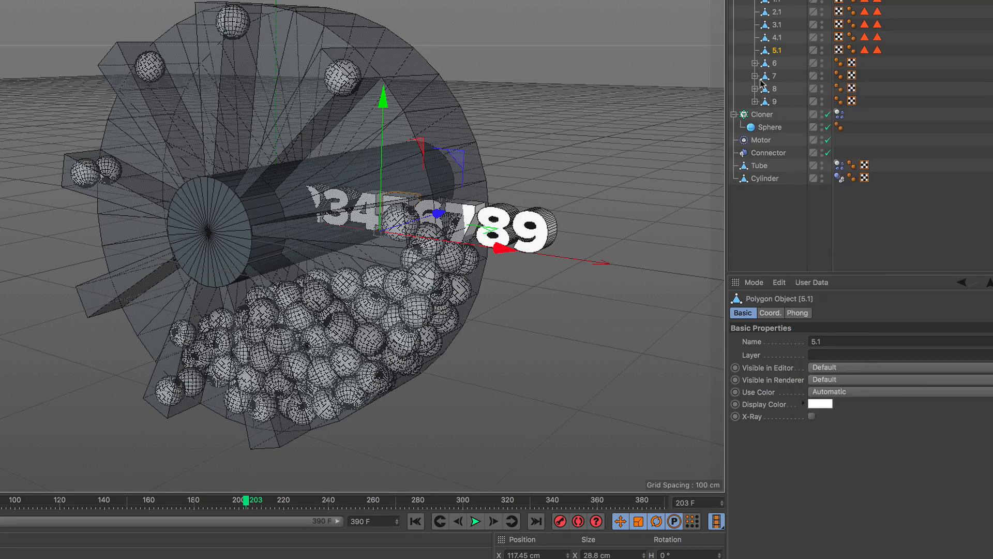
- Merge digit 6 with its two caps into a single polygon object, deleting the originals
{"action": "left_click", "coordinate": [754, 63]}
{"action": "left_click", "coordinate": [789, 88], "text": "shift"}
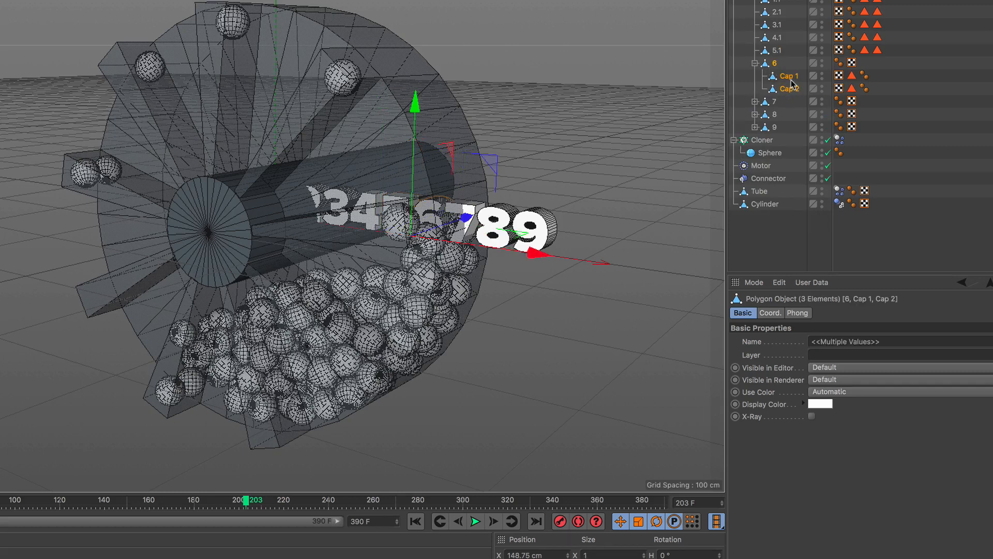
{"action": "right_click", "coordinate": [790, 87]}
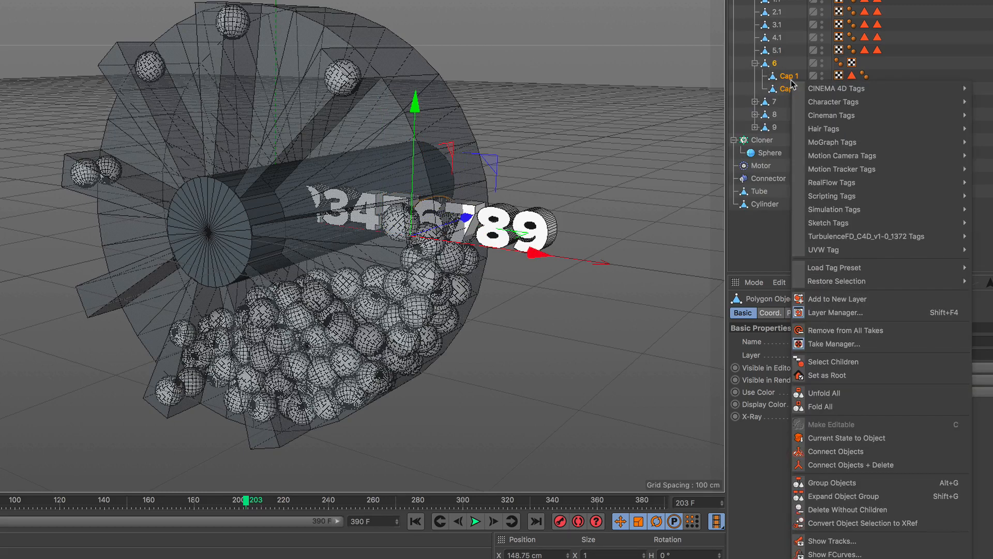
{"action": "left_click", "coordinate": [905, 464]}
- Merge digit 7 with its two caps into a single polygon object, deleting the originals
{"action": "left_click", "coordinate": [755, 77]}
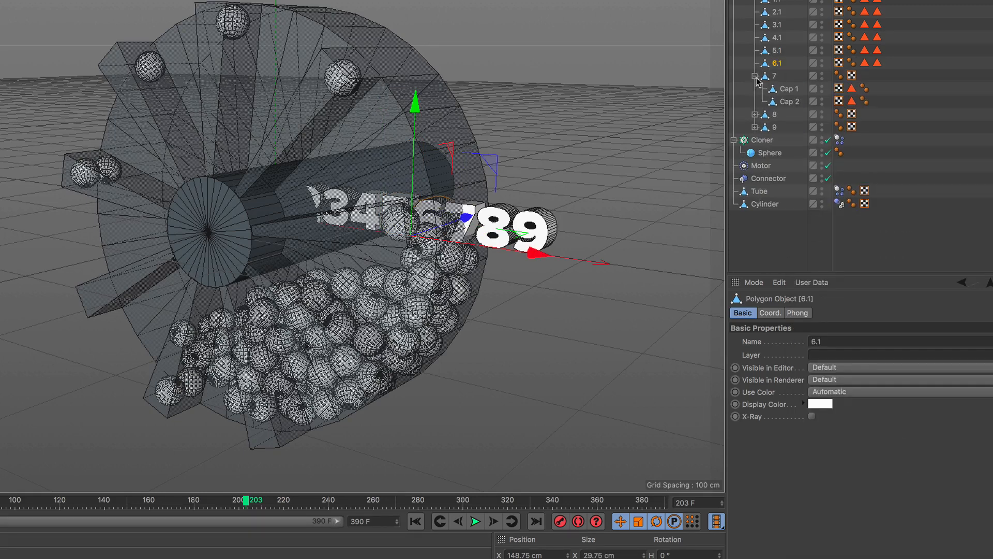
{"action": "left_click", "coordinate": [771, 77]}
{"action": "left_click", "coordinate": [788, 102], "text": "shift"}
{"action": "right_click", "coordinate": [790, 103]}
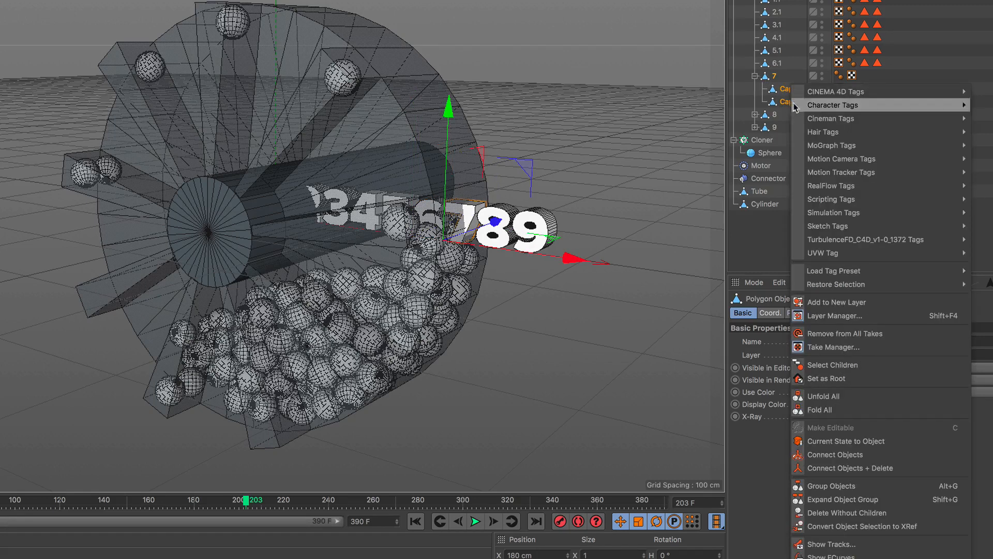
{"action": "left_click", "coordinate": [901, 467]}
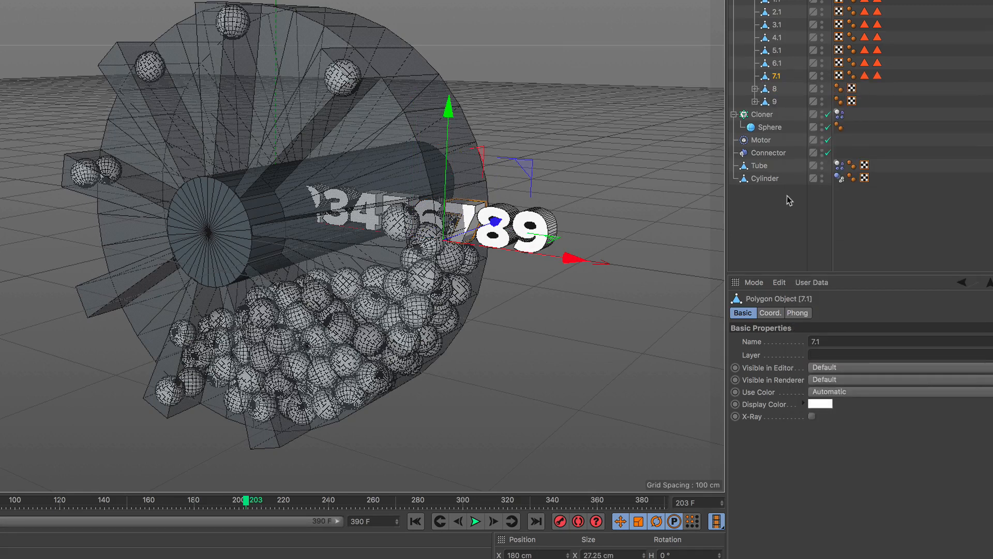
- Merge digit 8 with its two caps into a single polygon object, deleting the originals
{"action": "left_click", "coordinate": [754, 89]}
{"action": "left_click", "coordinate": [775, 90]}
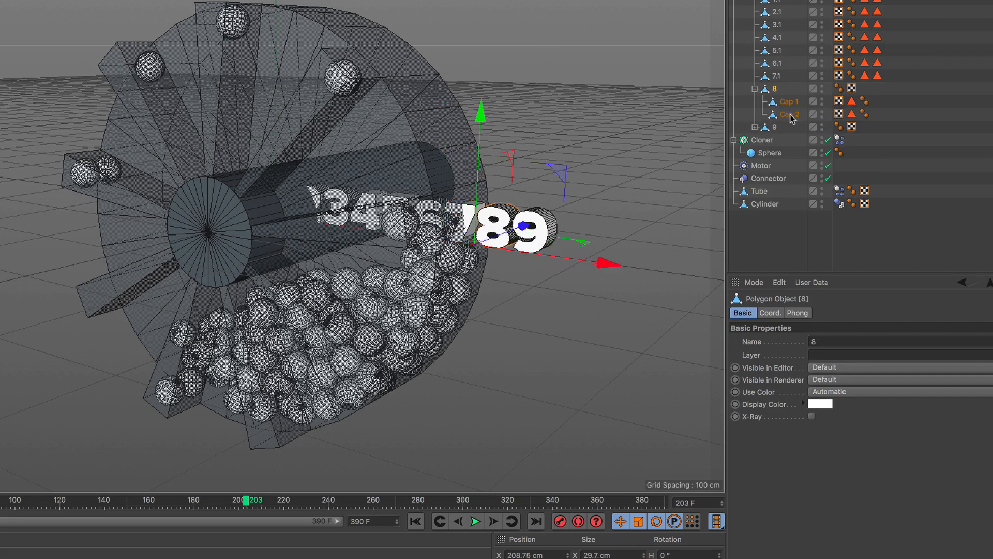
{"action": "left_click", "coordinate": [789, 114], "text": "shift"}
{"action": "right_click", "coordinate": [790, 113]}
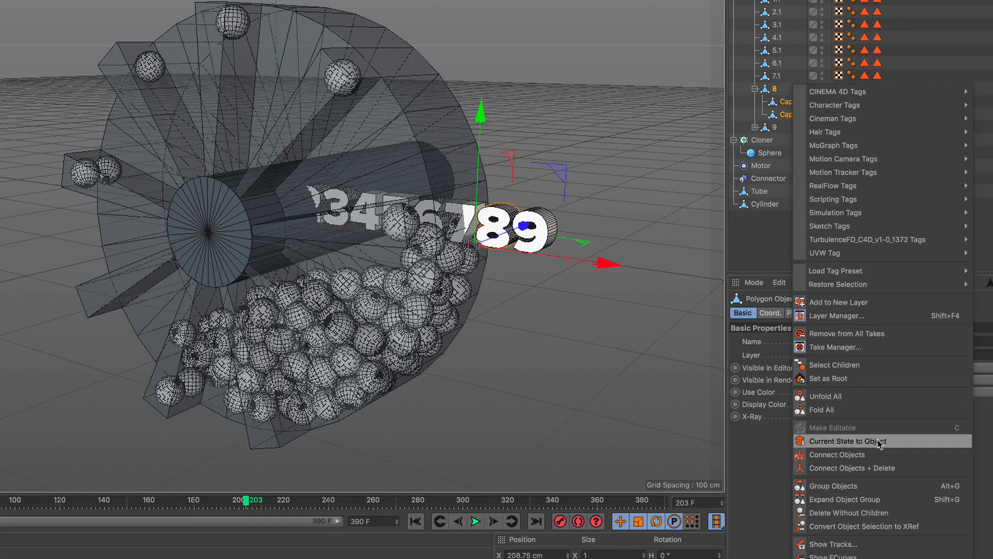
{"action": "left_click", "coordinate": [907, 467]}
- Merge digit 9 with its two caps into a single polygon object, deleting the originals
{"action": "left_click", "coordinate": [755, 101]}
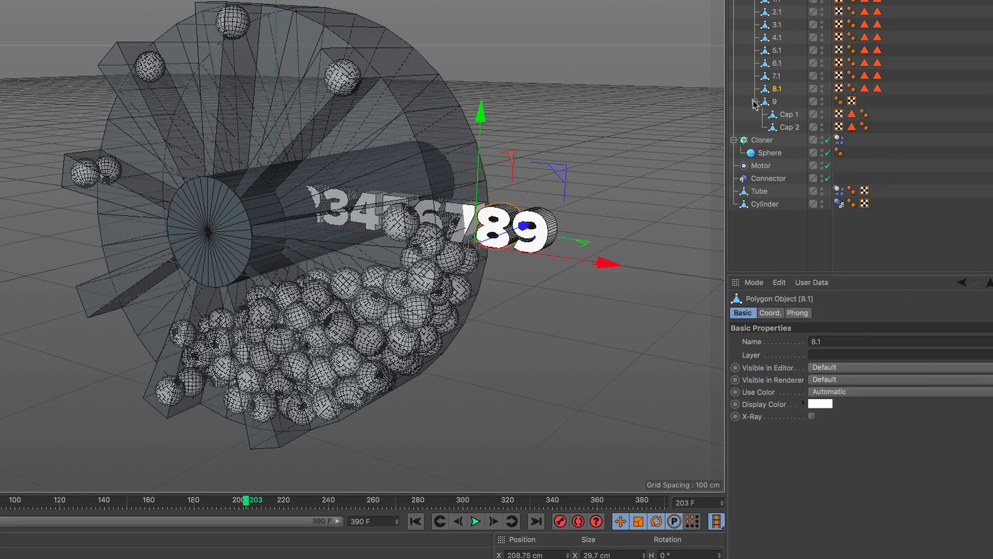
{"action": "left_click", "coordinate": [774, 101]}
{"action": "left_click", "coordinate": [786, 127], "text": "shift"}
{"action": "right_click", "coordinate": [786, 127]}
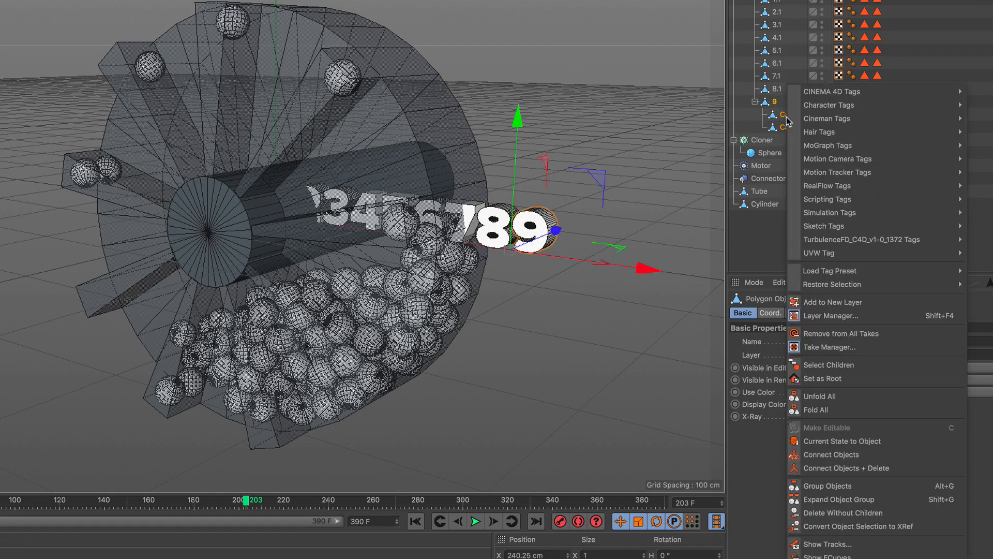
{"action": "left_click", "coordinate": [905, 469]}
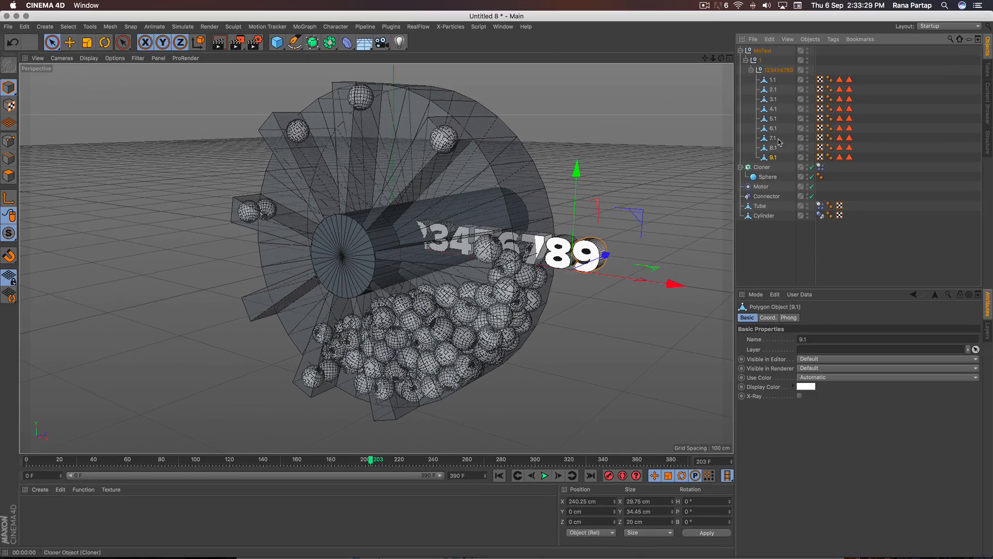
- Move all nine merged digit objects into the Cloner as children above the Sphere
{"action": "left_click", "coordinate": [777, 1]}
{"action": "left_click", "coordinate": [713, 177], "text": "shift"}
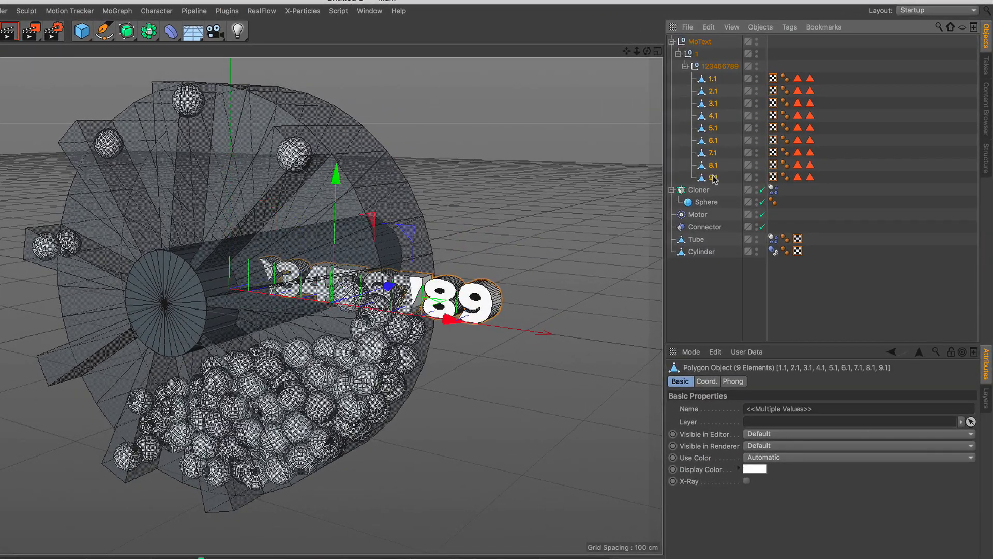
{"action": "left_click_drag", "start_coordinate": [713, 177], "coordinate": [704, 200]}
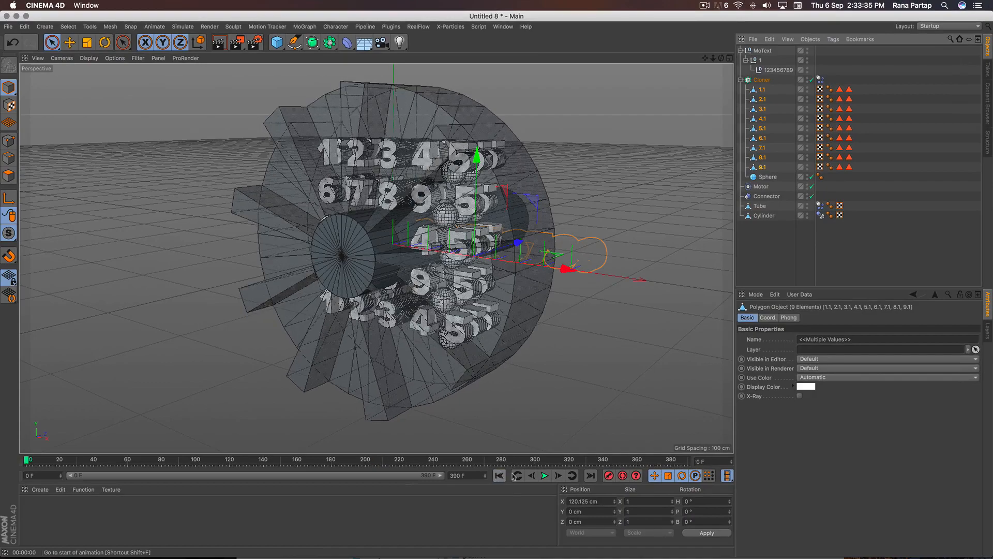
- Play the simulation from the start to check the digits and spheres tumbling in the wheel, and return to frame 0
{"action": "left_click", "coordinate": [543, 475]}
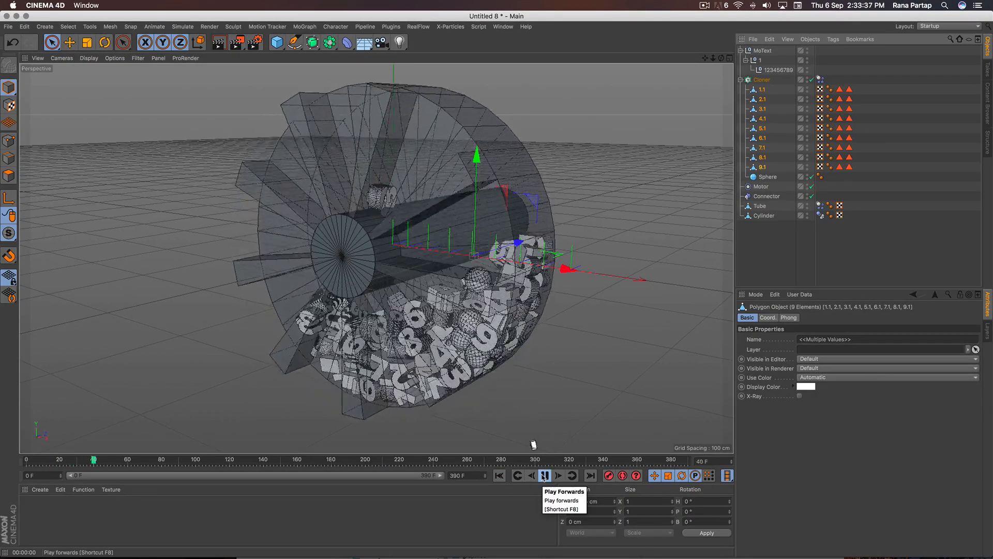
{"action": "left_click", "coordinate": [544, 475]}
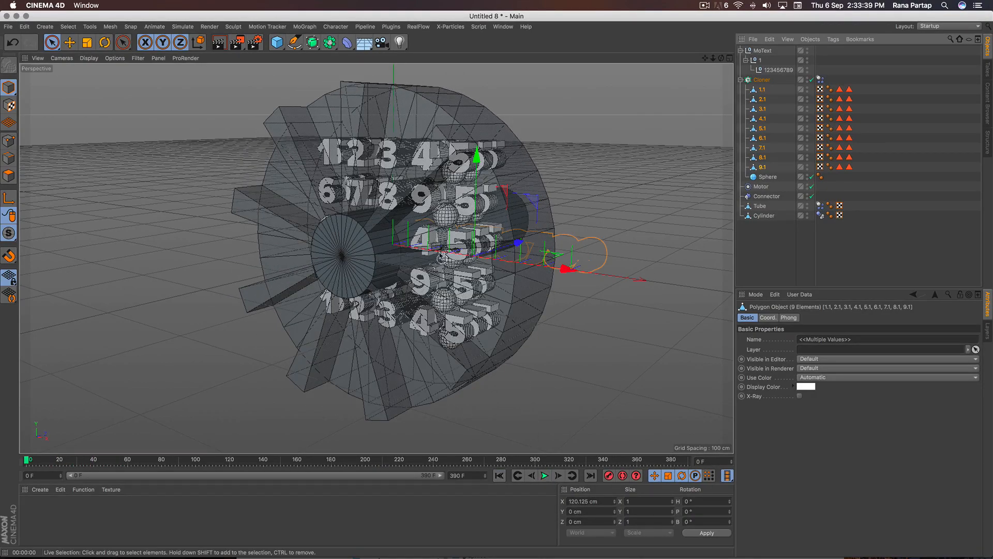
- Select the Cloner and move it along its Z axis to about -13.4 cm inside the wheel
{"action": "left_click_drag", "start_coordinate": [444, 230], "coordinate": [255, 262], "text": "alt"}
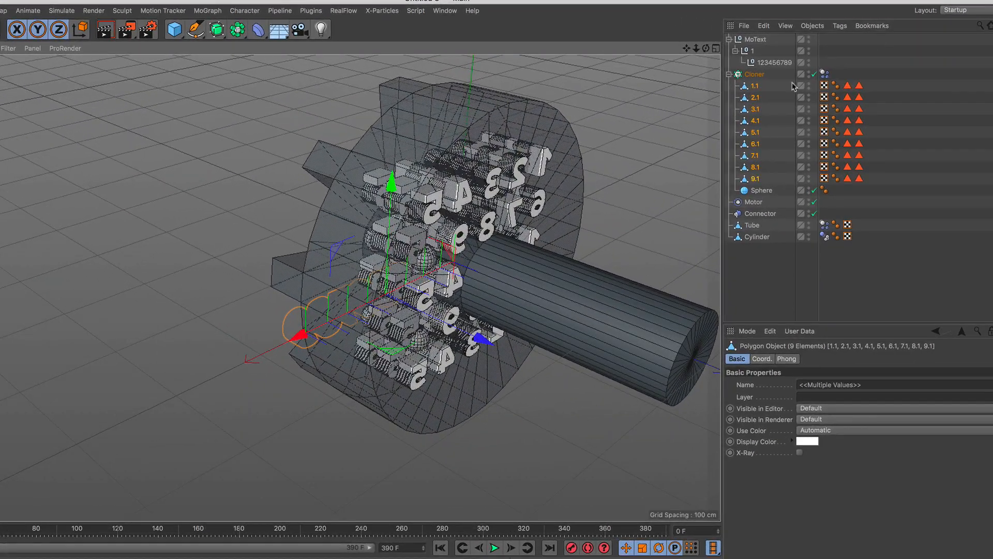
{"action": "left_click", "coordinate": [768, 75]}
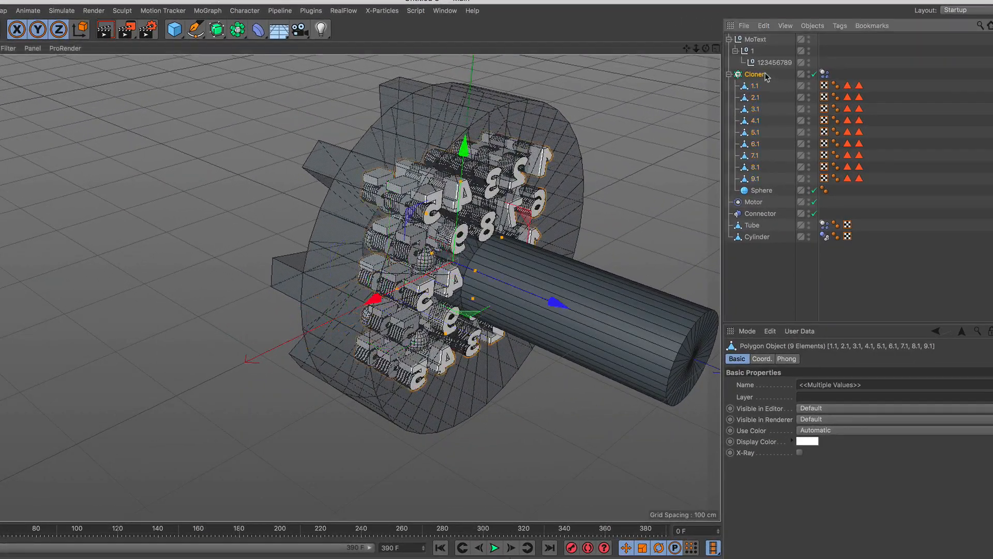
{"action": "left_click_drag", "start_coordinate": [554, 304], "coordinate": [545, 300]}
{"action": "scroll", "coordinate": [545, 300], "scroll_direction": "down", "scroll_amount": 2}
{"action": "left_click_drag", "start_coordinate": [468, 275], "coordinate": [571, 239], "text": "alt"}
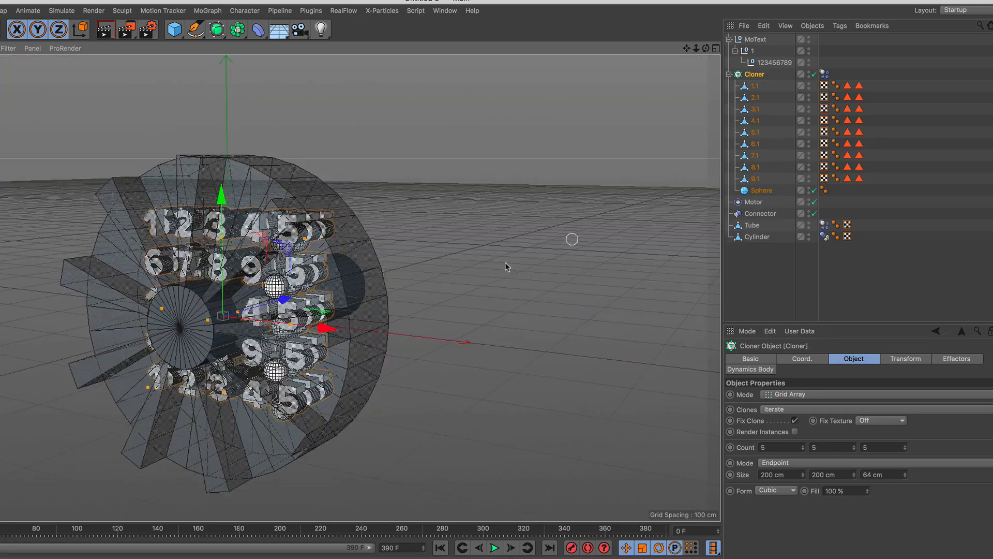
{"action": "middle_click_drag", "start_coordinate": [326, 309], "coordinate": [384, 268], "text": "alt"}
- Play the simulation to check how the repositioned clones fall inside the wheel, and return to frame 0
{"action": "scroll", "coordinate": [385, 268], "scroll_direction": "up", "scroll_amount": 1}
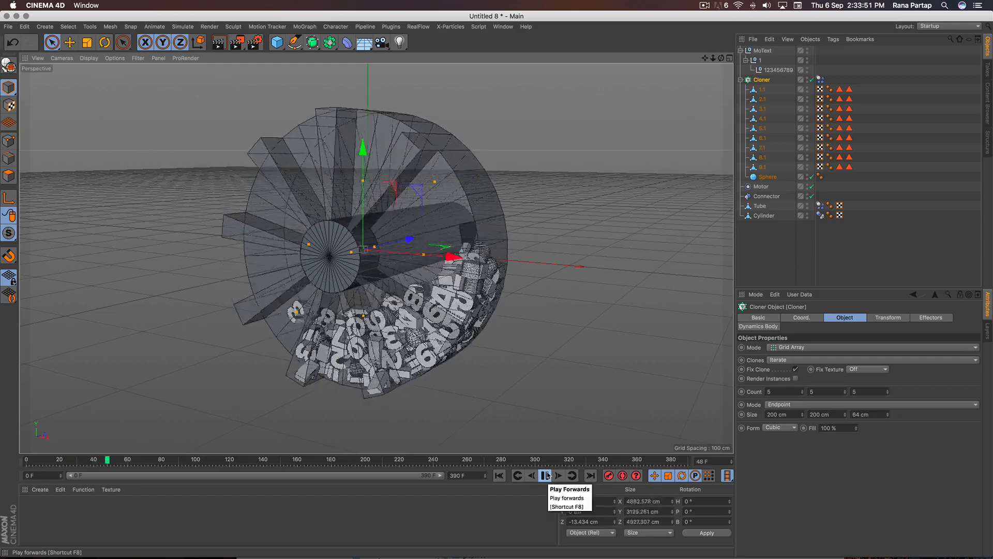
{"action": "left_click", "coordinate": [547, 474]}
{"action": "scroll", "coordinate": [418, 221], "scroll_direction": "up", "scroll_amount": 2}
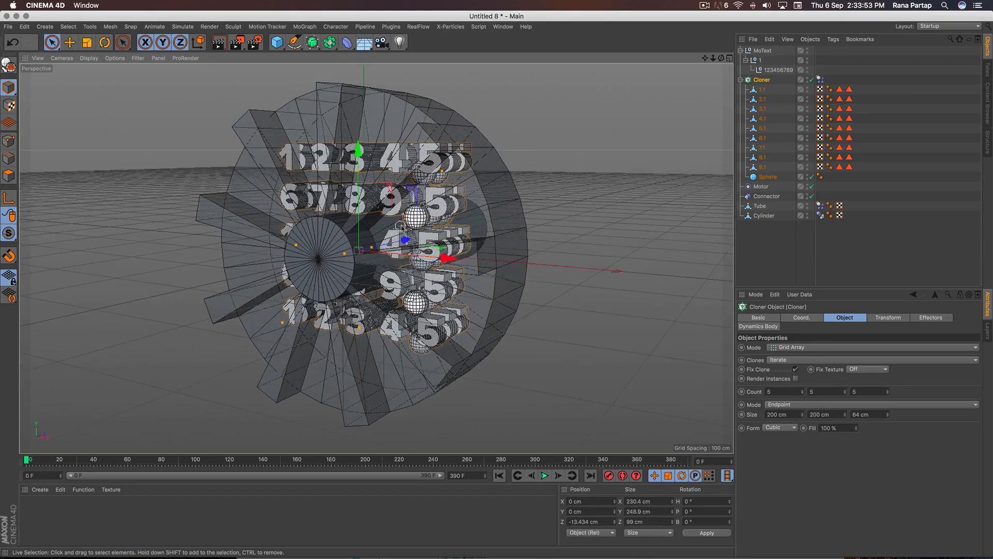
- Shift the Cloner along X to about -14.3 cm and play the simulation to inspect the tumbling clones
{"action": "left_click_drag", "start_coordinate": [421, 221], "coordinate": [446, 256], "text": "alt"}
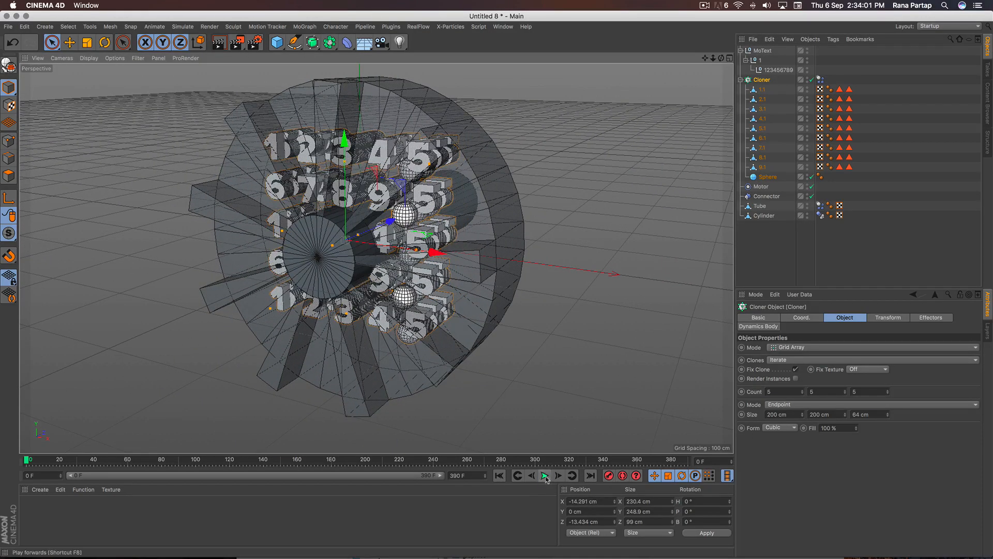
{"action": "left_click", "coordinate": [546, 477]}
{"action": "scroll", "coordinate": [437, 258], "scroll_direction": "down", "scroll_amount": 4}
{"action": "left_click_drag", "start_coordinate": [443, 282], "coordinate": [406, 266], "text": "alt"}
{"action": "scroll", "coordinate": [458, 254], "scroll_direction": "up", "scroll_amount": 1}
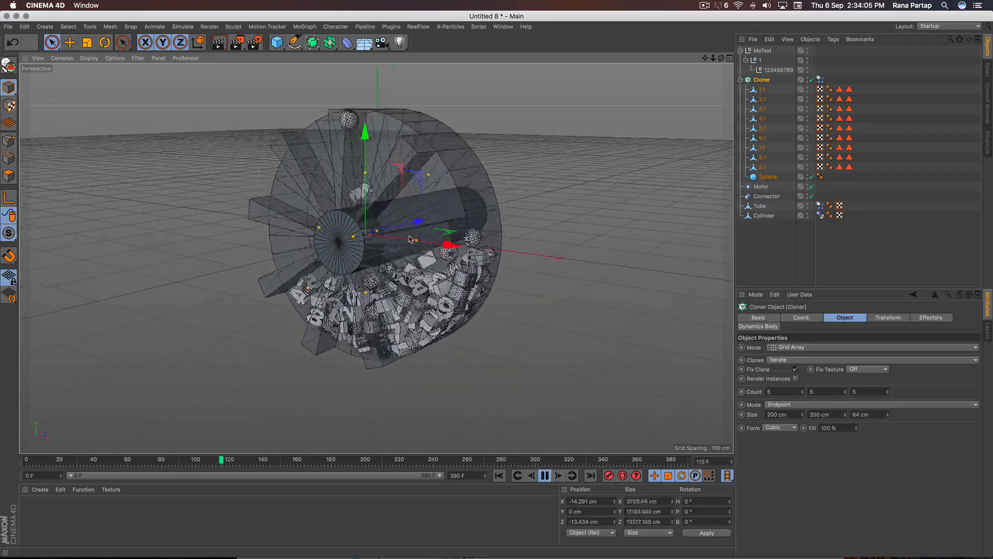
{"action": "scroll", "coordinate": [408, 248], "scroll_direction": "up", "scroll_amount": 2}
{"action": "middle_click_drag", "start_coordinate": [409, 231], "coordinate": [436, 250], "text": "alt"}
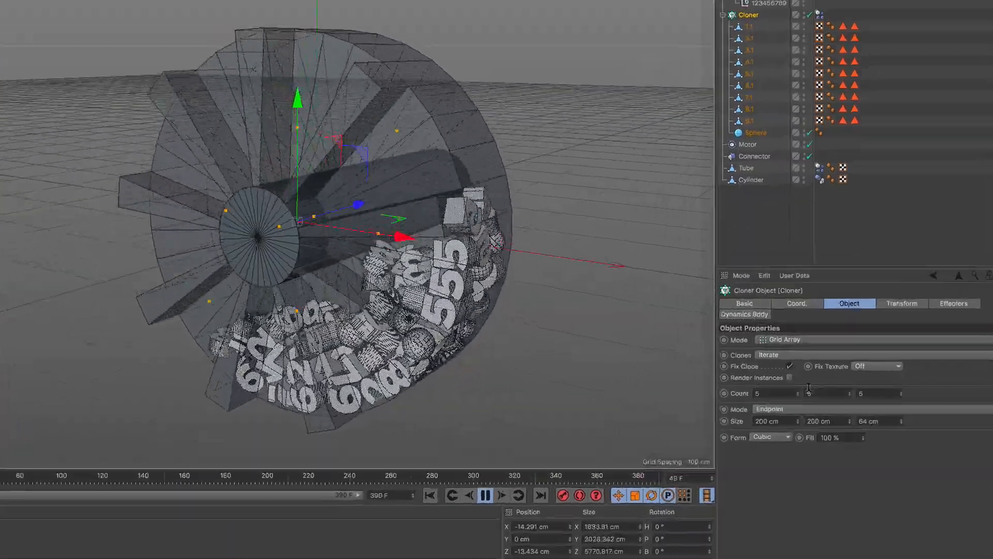
- Raise the Cloner's grid count to 7 × 8 × 7 during playback and stop the simulation
{"action": "left_click", "coordinate": [802, 391]}
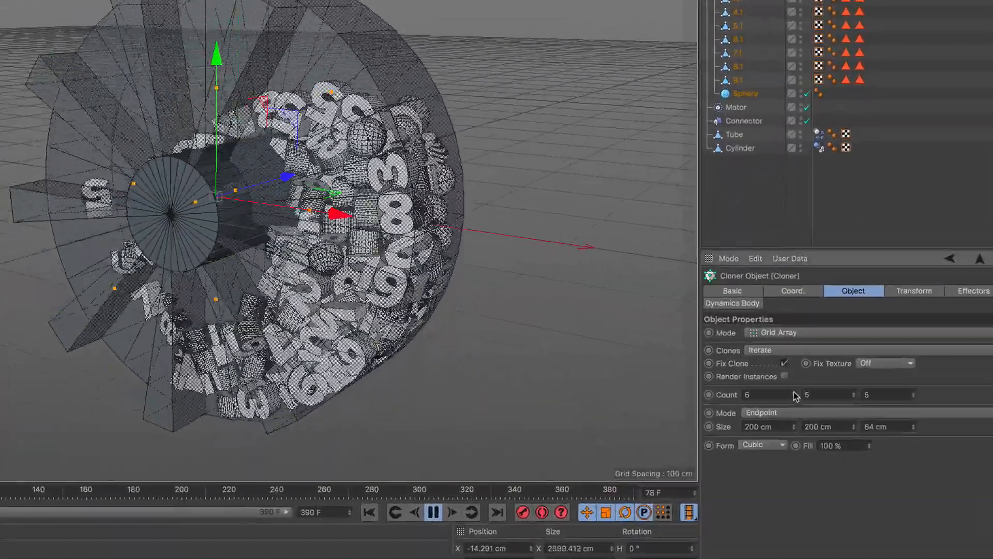
{"action": "left_click", "coordinate": [794, 392]}
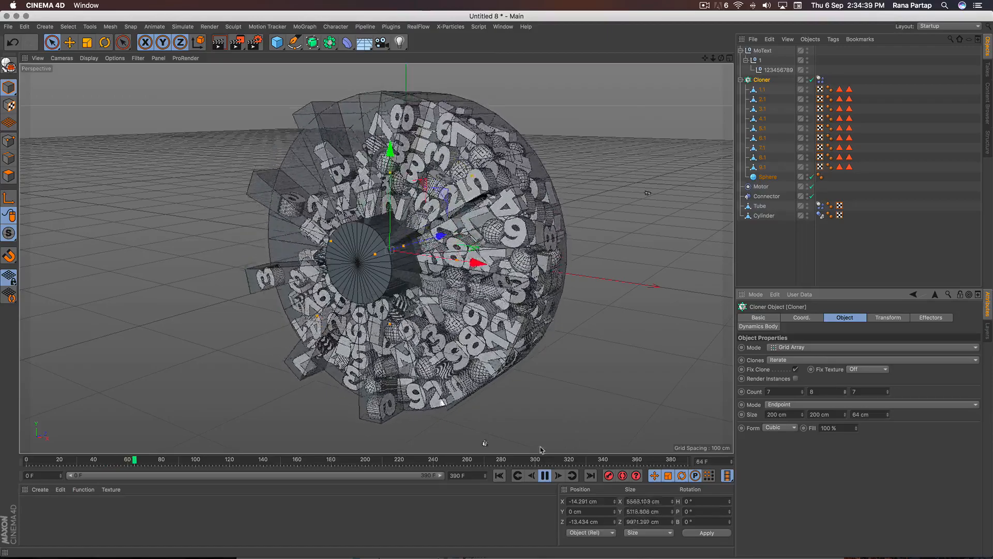
{"action": "left_click", "coordinate": [549, 480]}
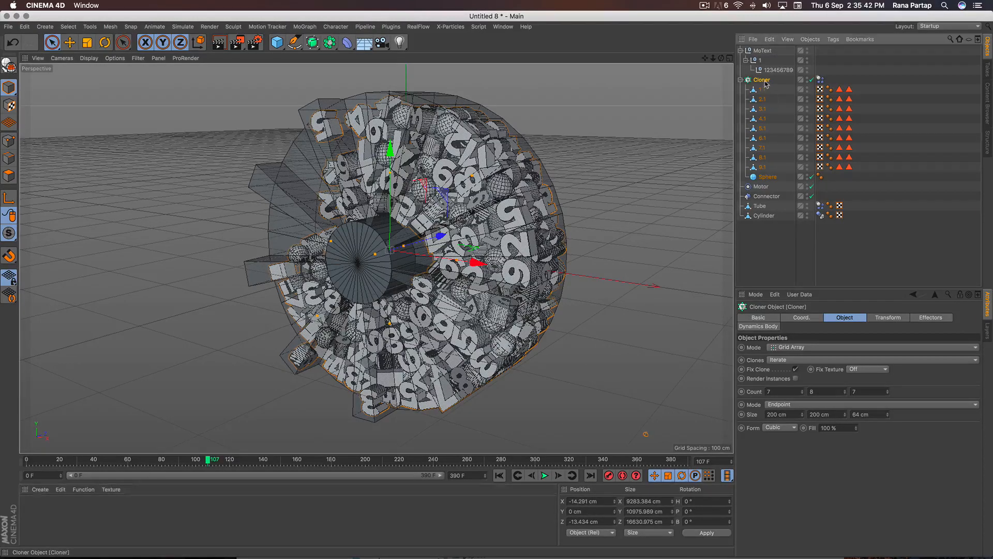
- Add a Random effector to the Cloner with its color mode on and Use Alpha/Strength enabled
{"action": "left_click", "coordinate": [305, 26]}
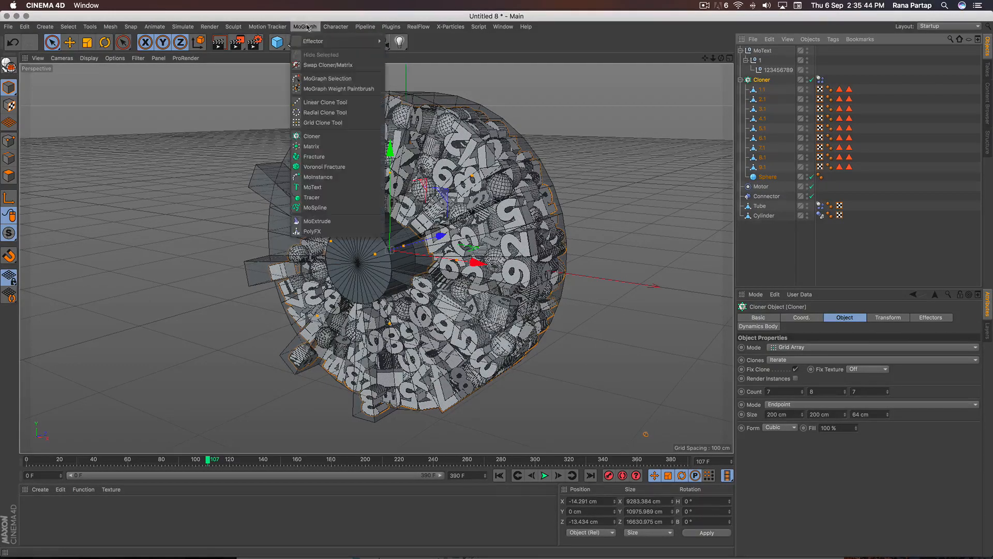
{"action": "mouse_move", "coordinate": [321, 41]}
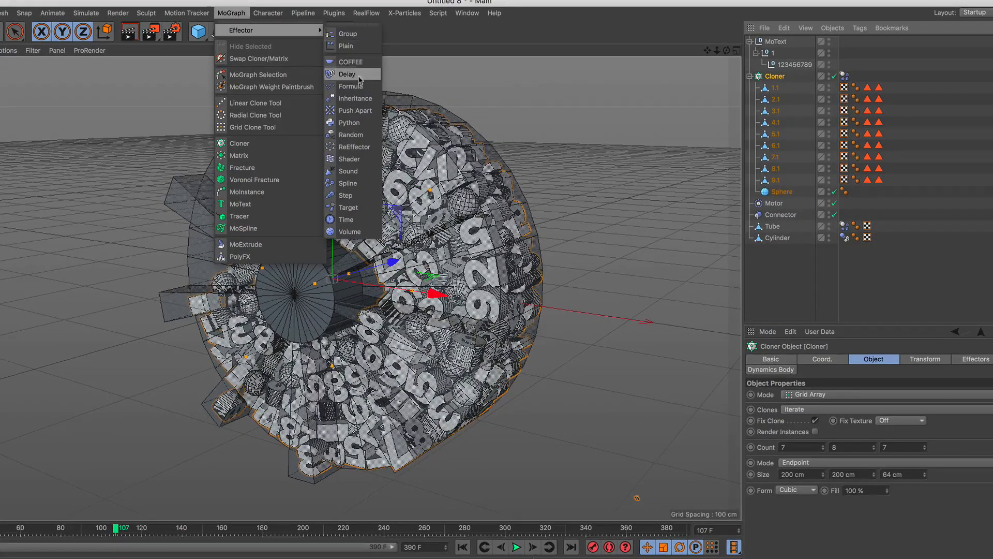
{"action": "left_click", "coordinate": [351, 135]}
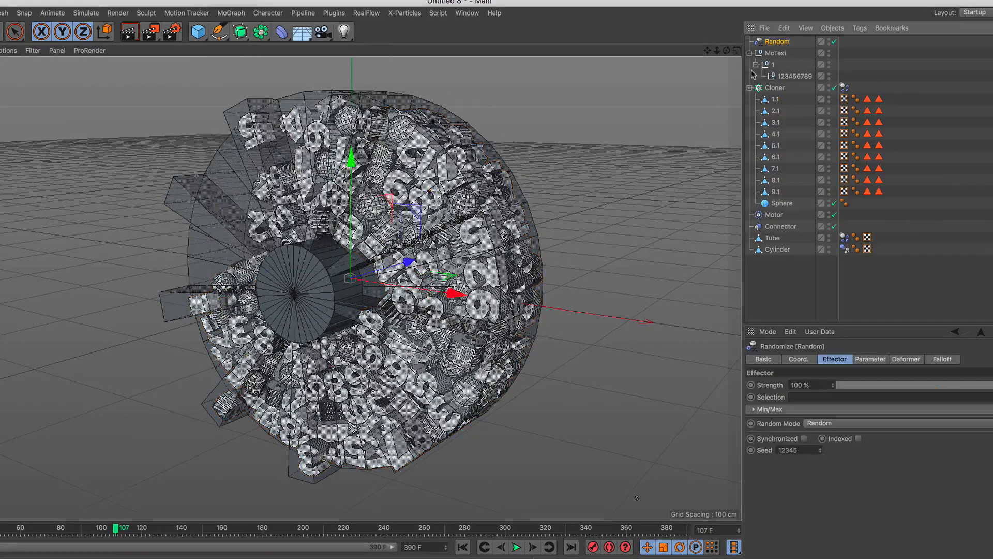
{"action": "left_click", "coordinate": [871, 359]}
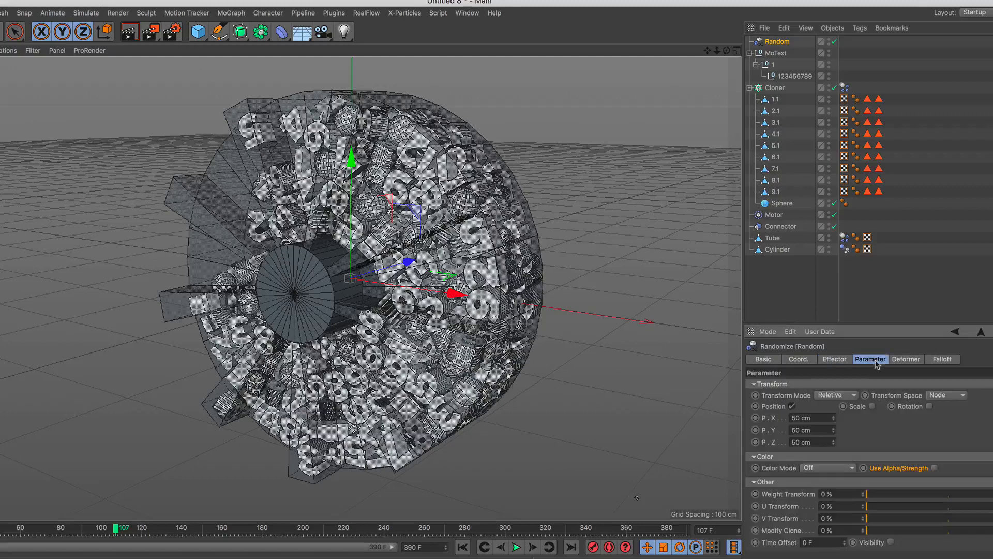
{"action": "left_click", "coordinate": [830, 467]}
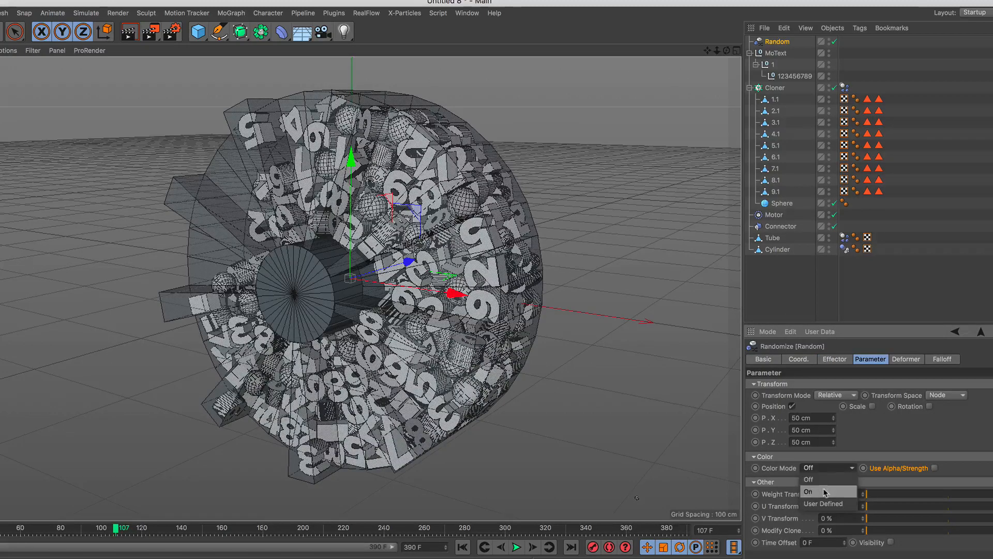
{"action": "left_click", "coordinate": [827, 479]}
{"action": "left_click", "coordinate": [935, 467]}
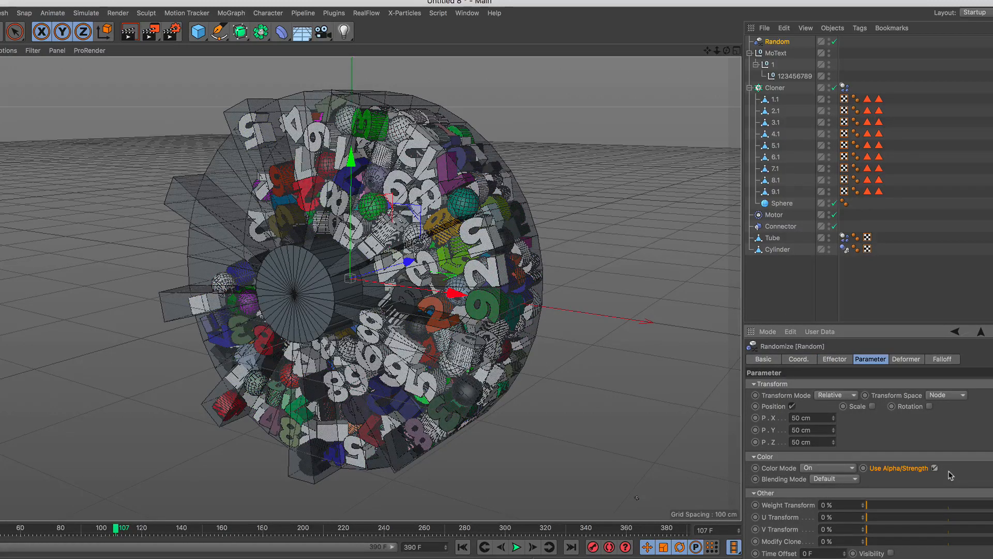
- Delete the leftover MoText null hierarchy, then test the simulation from the start and return to frame 0
{"action": "left_click", "coordinate": [785, 53]}
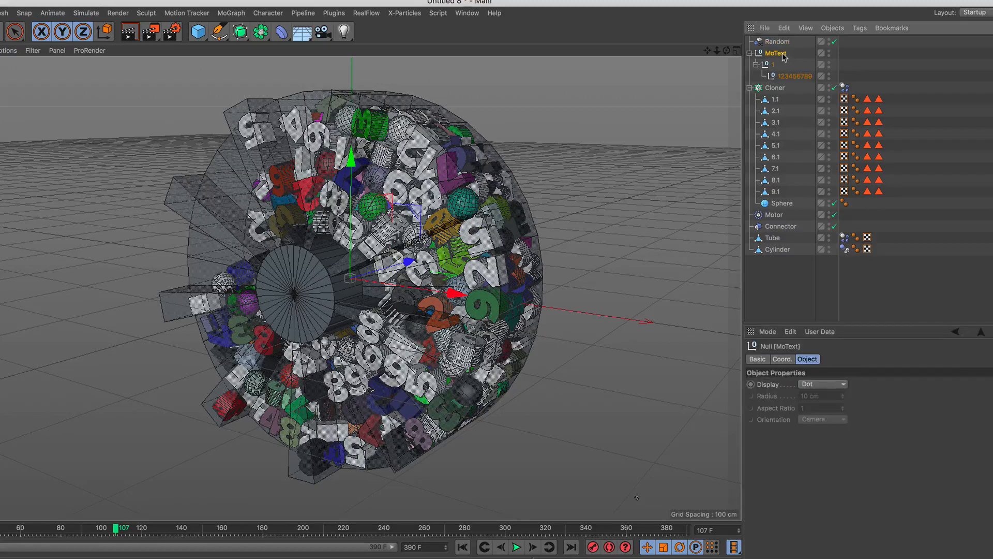
{"action": "key", "text": "Delete"}
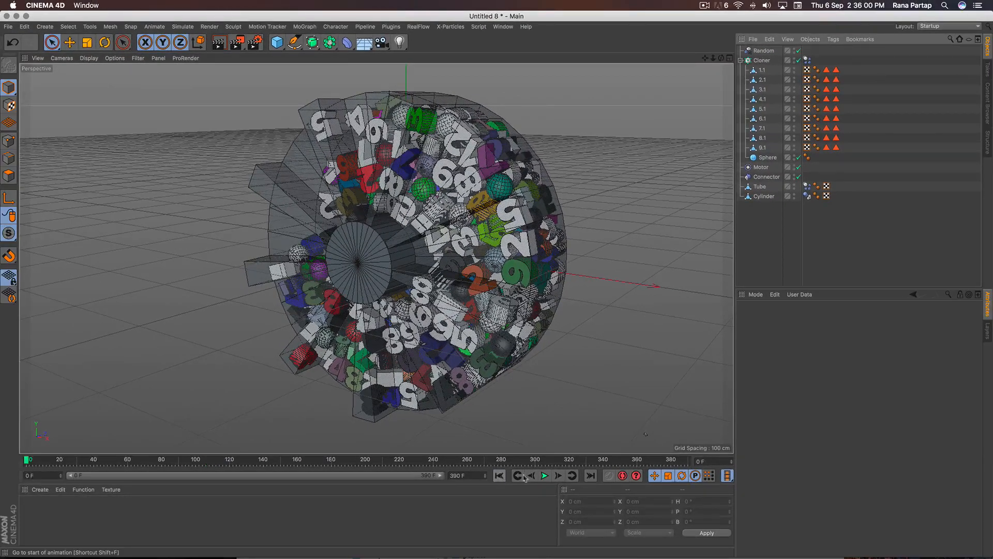
{"action": "left_click", "coordinate": [544, 475]}
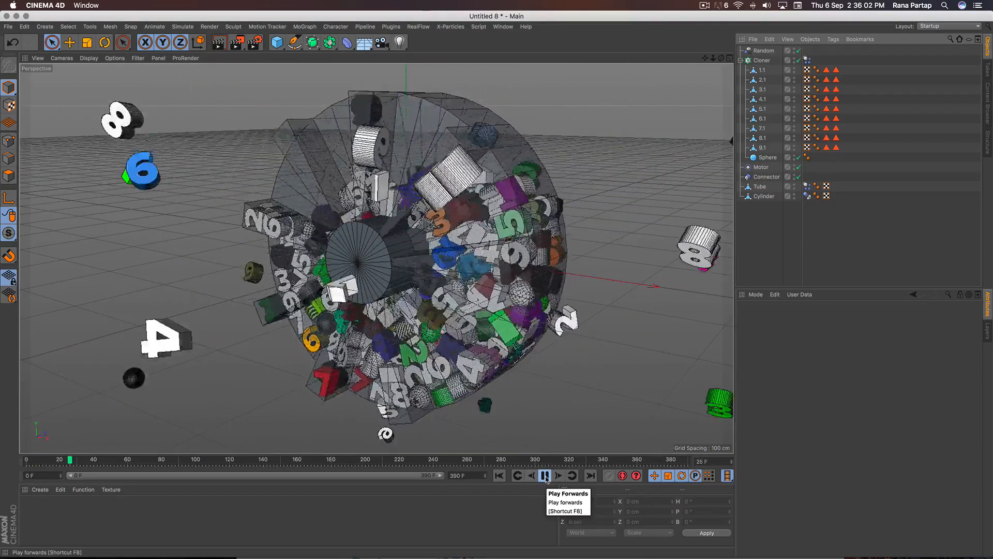
{"action": "left_click", "coordinate": [544, 476]}
{"action": "left_click", "coordinate": [499, 475]}
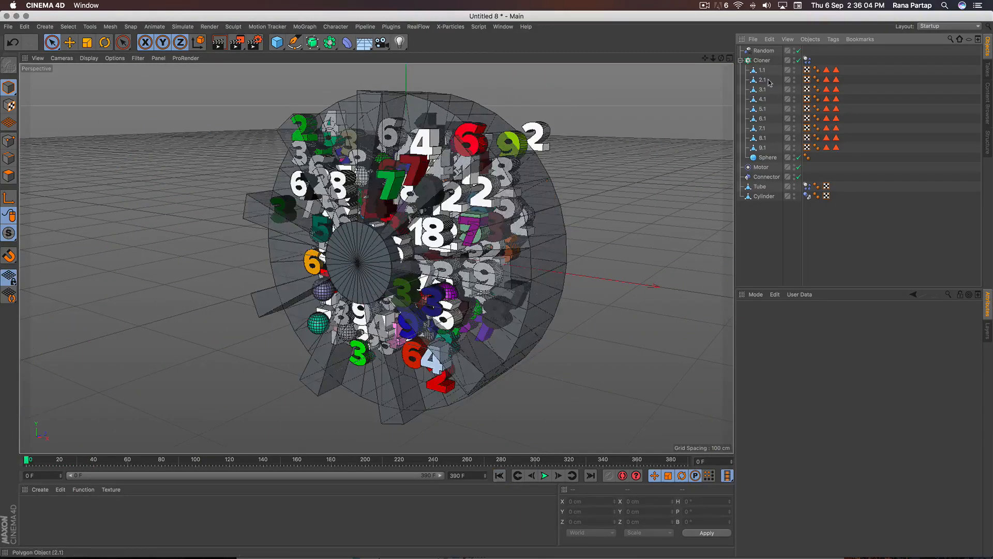
- Reduce the Cloner's grid count to 6 × 5 × 3
{"action": "left_click", "coordinate": [762, 60]}
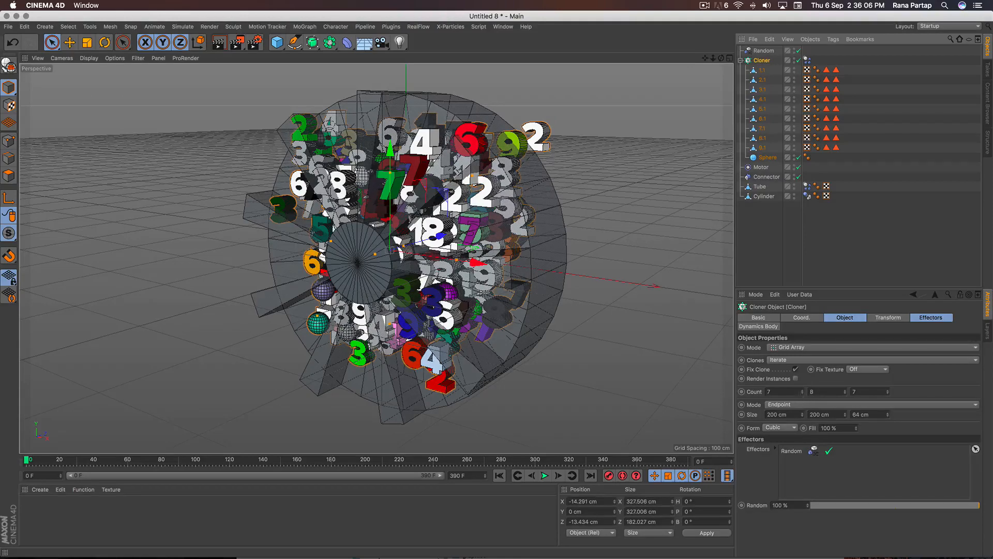
{"action": "left_click", "coordinate": [802, 393]}
{"action": "left_click", "coordinate": [845, 394]}
{"action": "left_click", "coordinate": [845, 394]}
{"action": "left_click", "coordinate": [846, 394]}
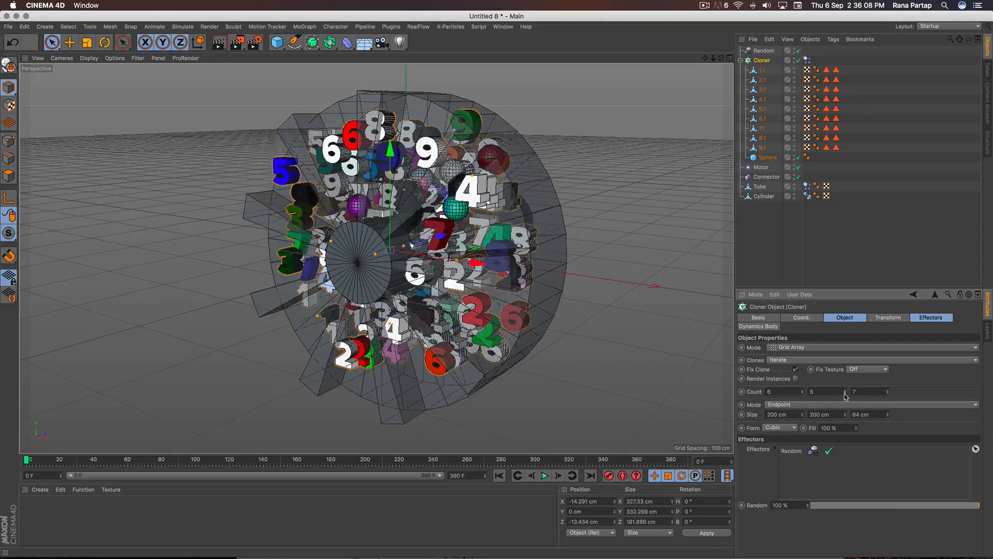
{"action": "left_click", "coordinate": [888, 394]}
{"action": "left_click", "coordinate": [888, 394]}
{"action": "left_click", "coordinate": [887, 394]}
{"action": "left_click", "coordinate": [887, 395]}
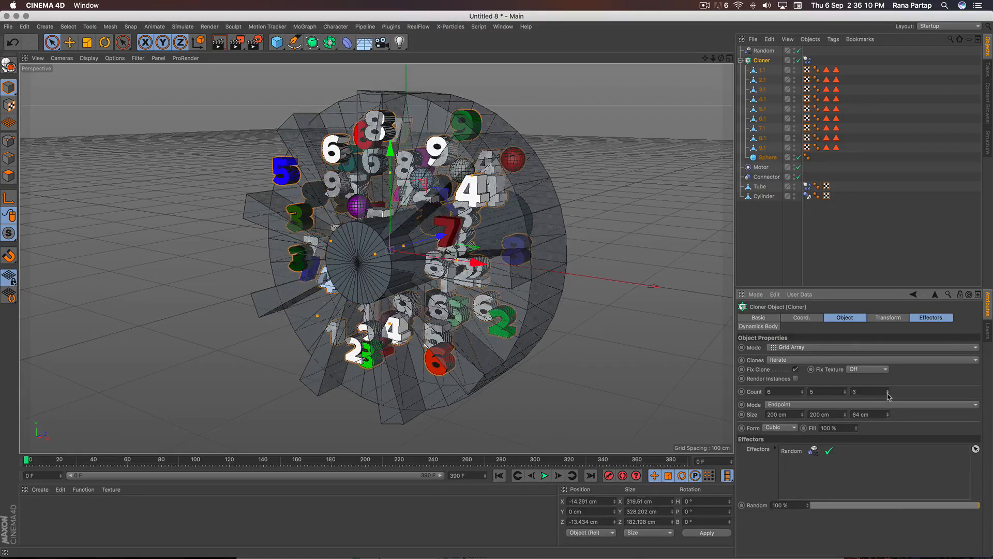
- Play the simulation with the reduced clone count and return to frame 0
{"action": "left_click", "coordinate": [544, 476]}
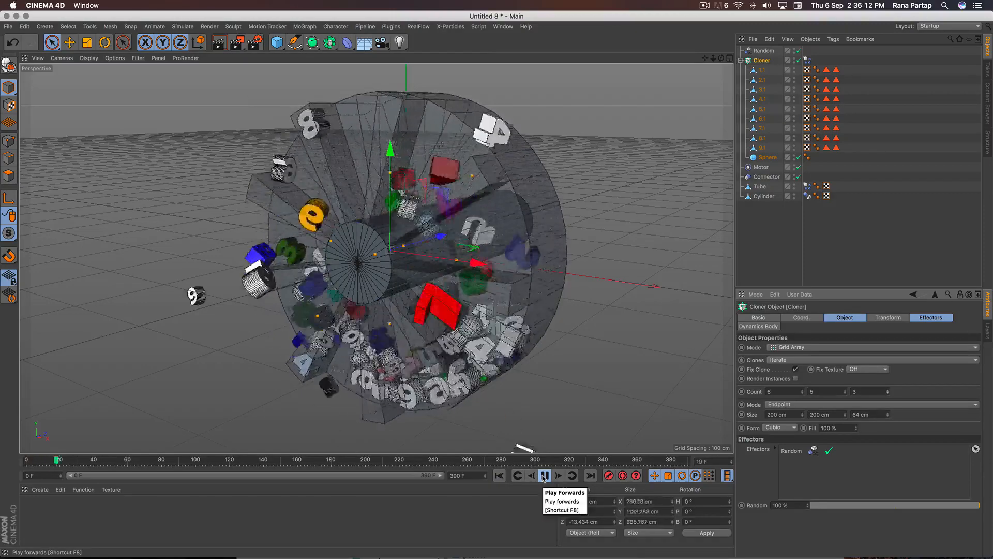
{"action": "left_click", "coordinate": [544, 476]}
{"action": "left_click", "coordinate": [499, 476]}
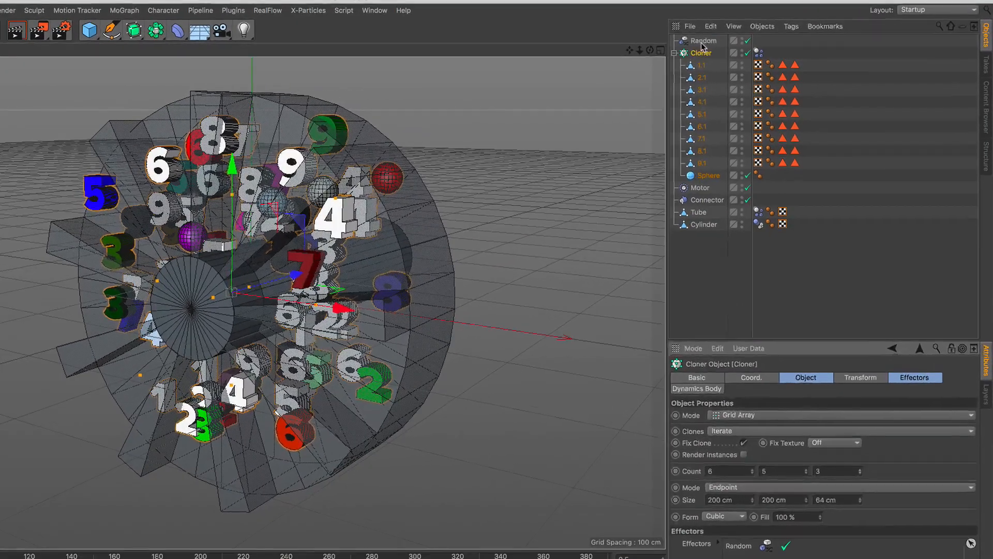
- Disable the Random effector's position variation and start the simulation
{"action": "left_click", "coordinate": [762, 52]}
{"action": "left_click", "coordinate": [719, 427]}
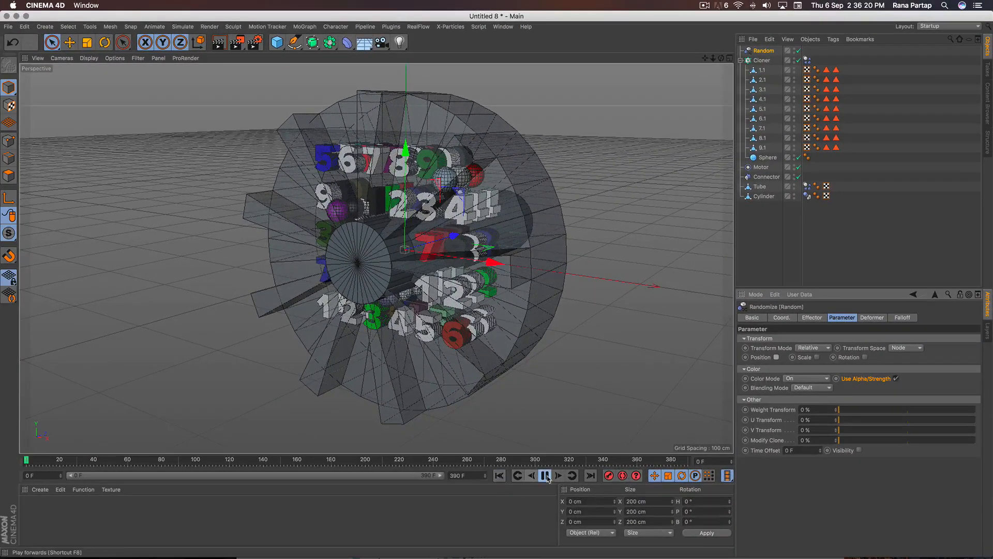
{"action": "left_click", "coordinate": [546, 476]}
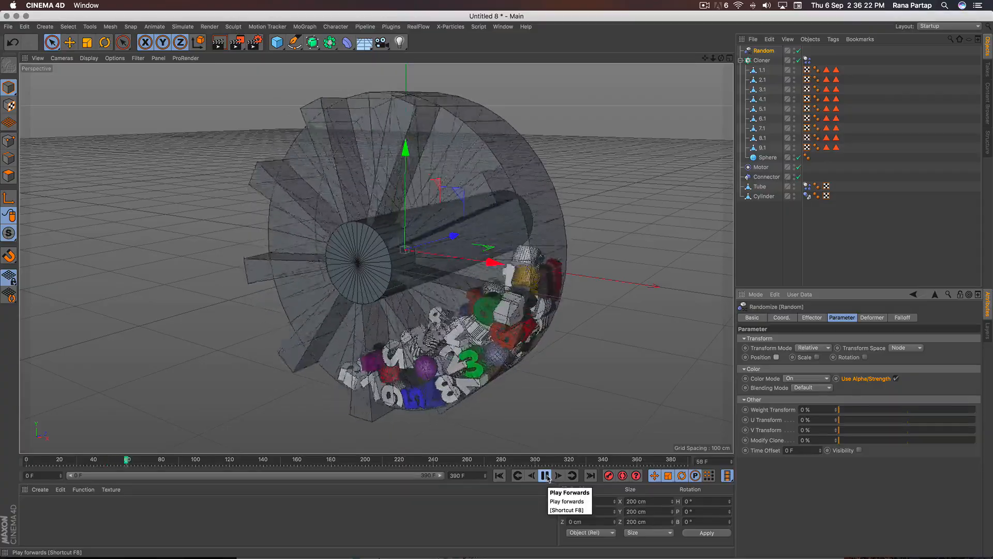
- Set the Cloner's grid count to 10 × 5 × 5 while the simulation runs, and stop playback
{"action": "left_click", "coordinate": [762, 60]}
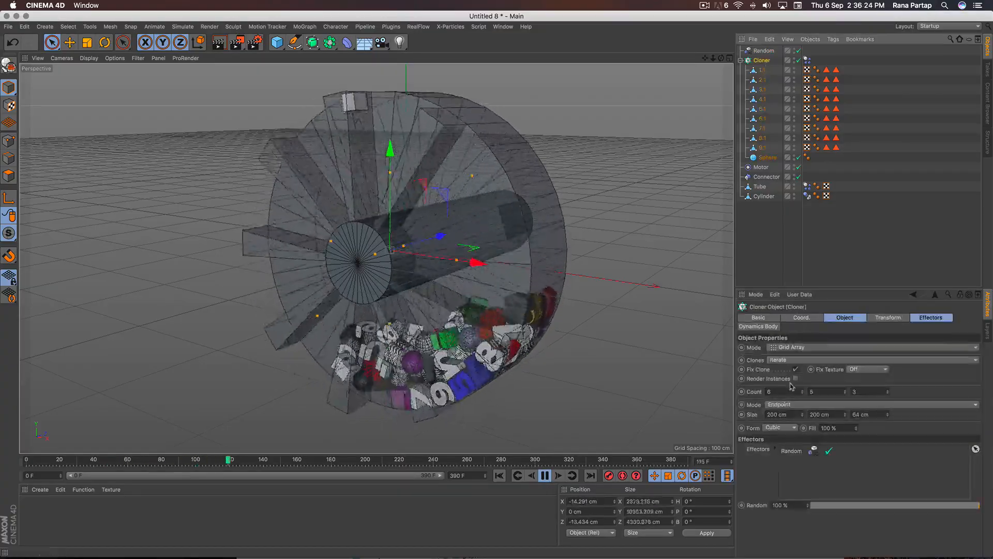
{"action": "left_click", "coordinate": [802, 390]}
{"action": "left_click", "coordinate": [803, 391]}
{"action": "left_click", "coordinate": [802, 390]}
{"action": "left_click", "coordinate": [803, 391]}
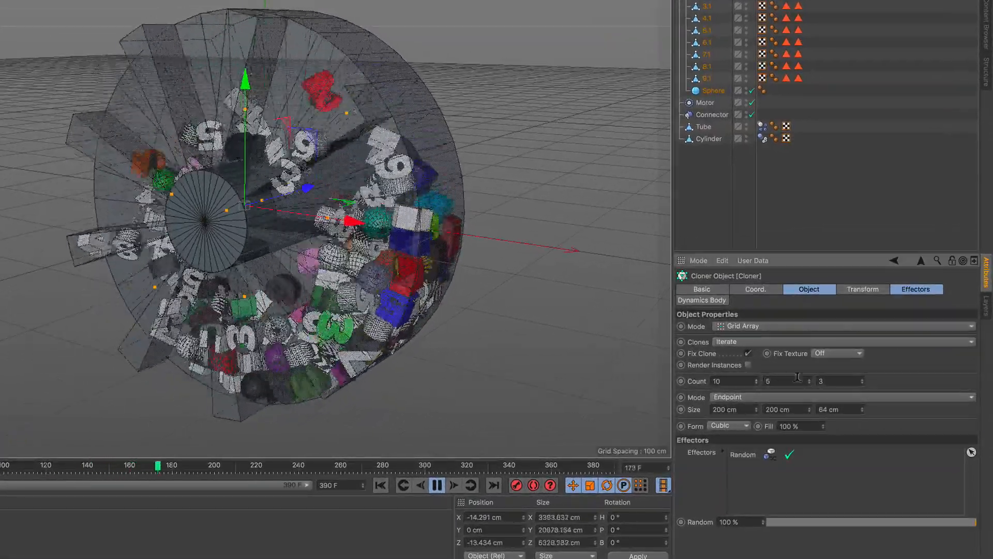
{"action": "left_click", "coordinate": [861, 379]}
{"action": "left_click", "coordinate": [862, 379]}
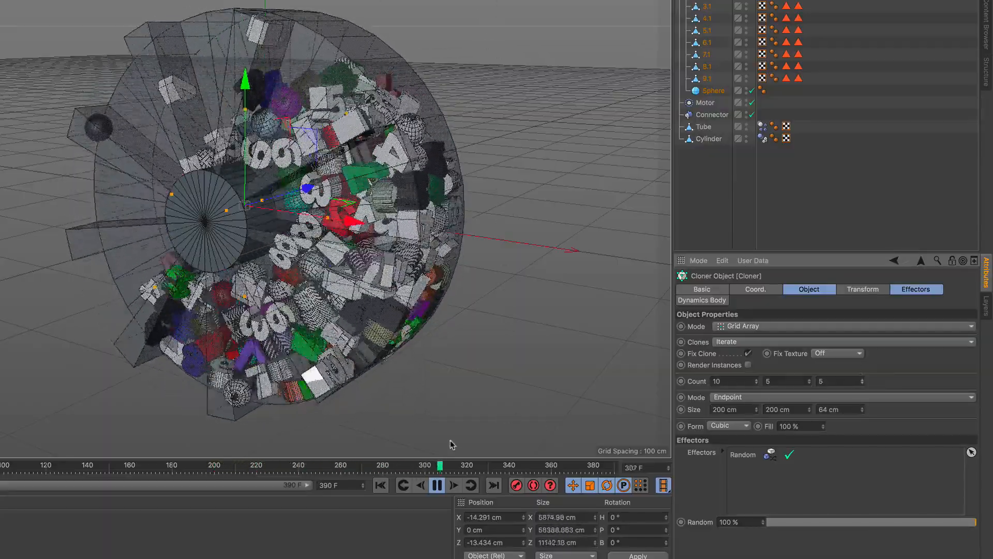
{"action": "left_click", "coordinate": [436, 485]}
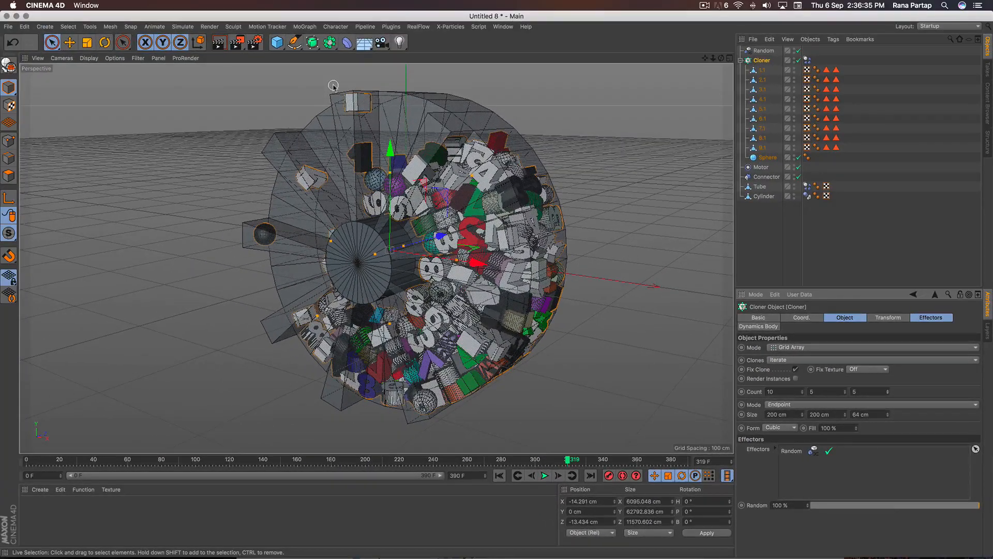
- Add an Atom Array and make the Tube its child
{"action": "left_click", "coordinate": [329, 43]}
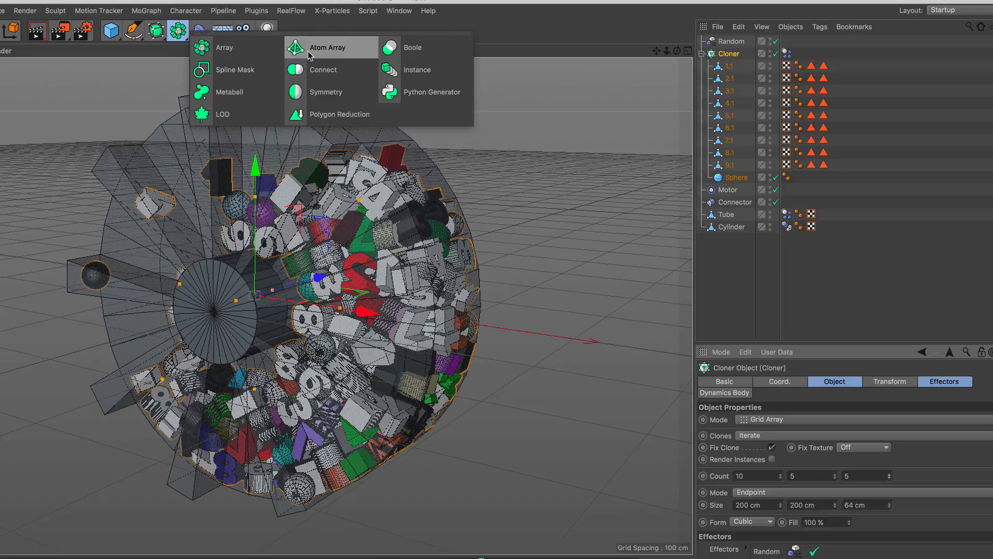
{"action": "left_click", "coordinate": [310, 51]}
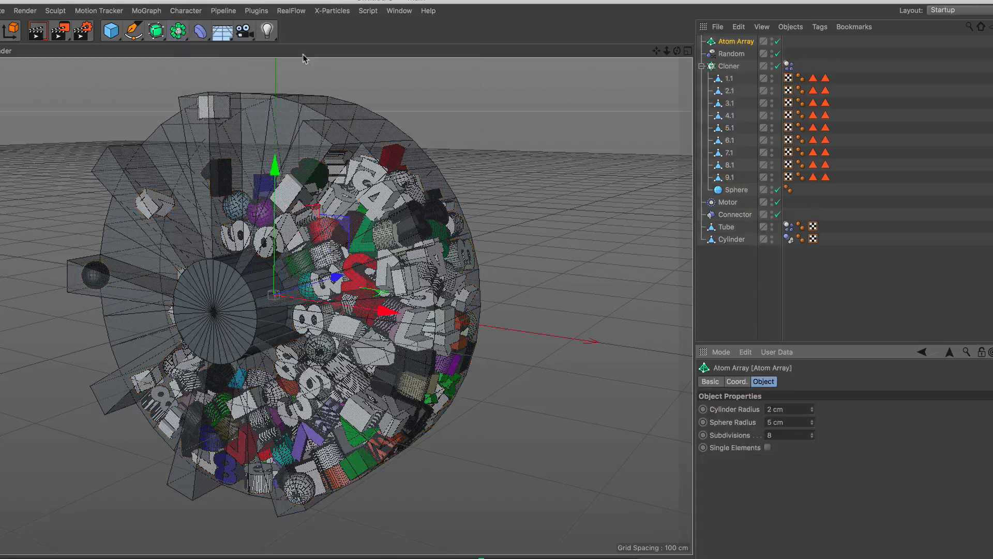
{"action": "left_click", "coordinate": [714, 229]}
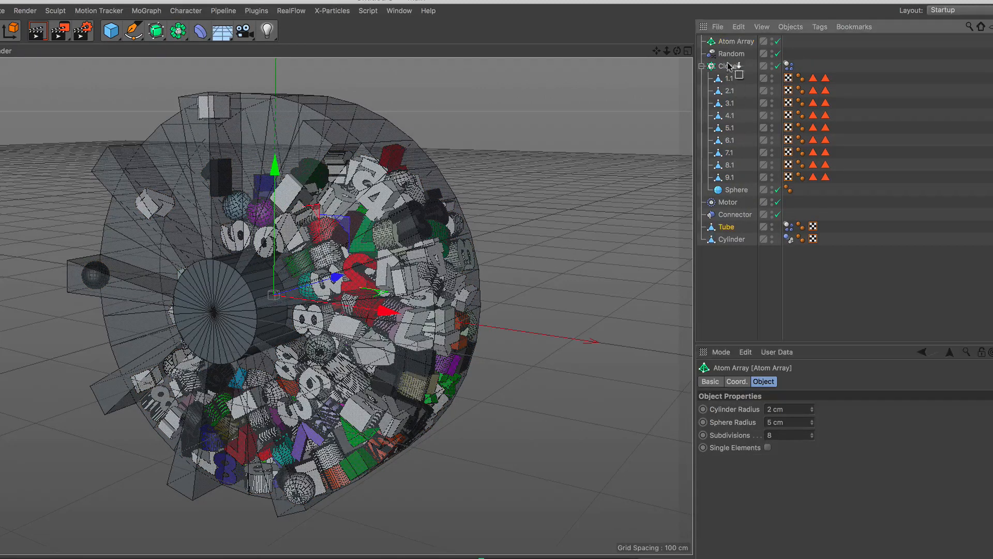
{"action": "left_click_drag", "start_coordinate": [732, 45], "coordinate": [733, 45]}
- Set the Atom Array's cylinder radius and sphere radius to 0.9 cm
{"action": "left_click", "coordinate": [733, 43]}
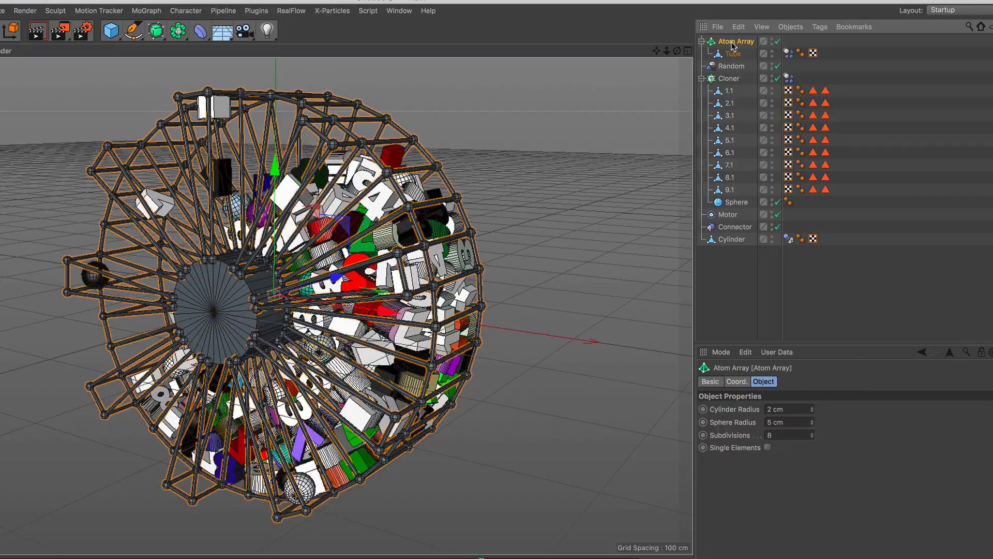
{"action": "left_click", "coordinate": [785, 422]}
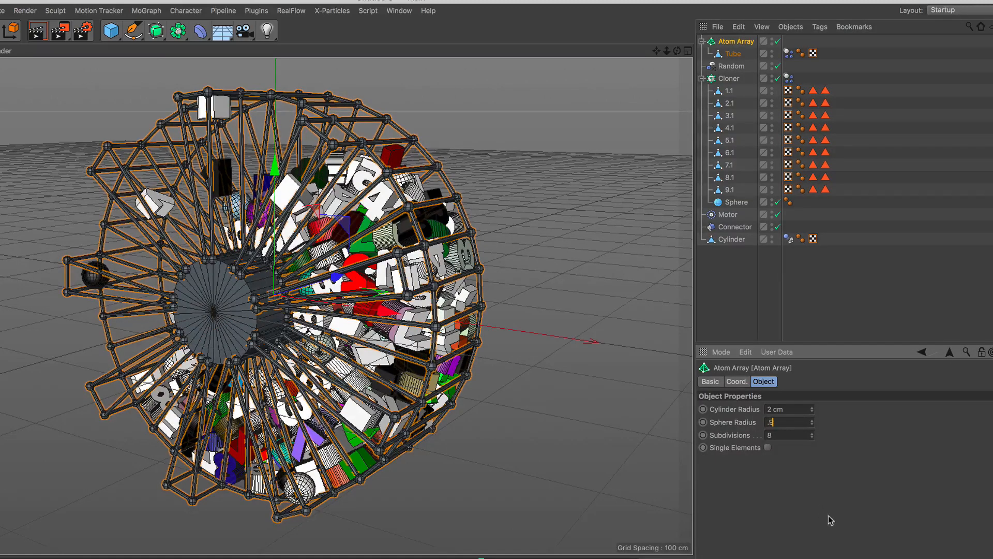
{"action": "key", "text": "Return"}
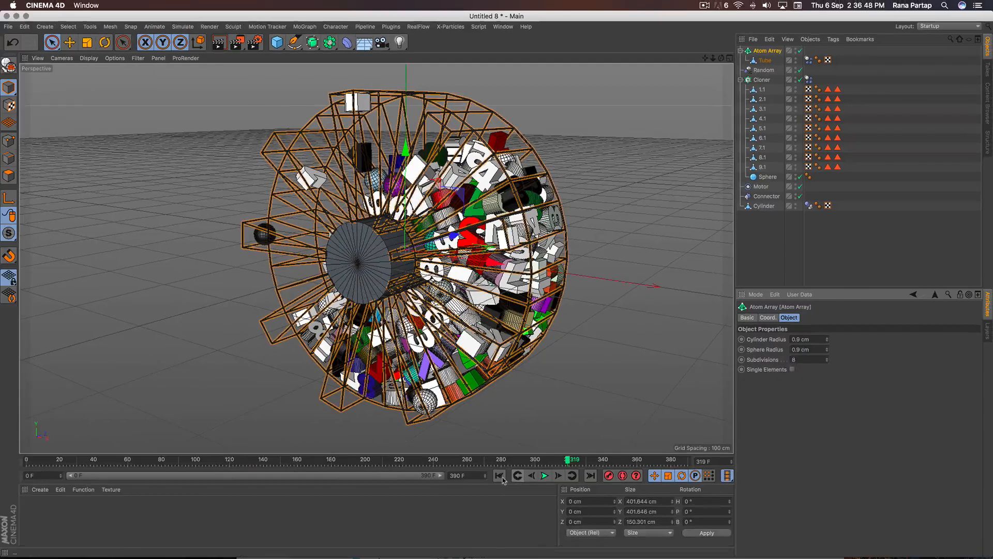
- Play the simulation from frame 0 with the atom-array wheel and stop playback
{"action": "left_click", "coordinate": [395, 558]}
{"action": "left_click", "coordinate": [544, 478]}
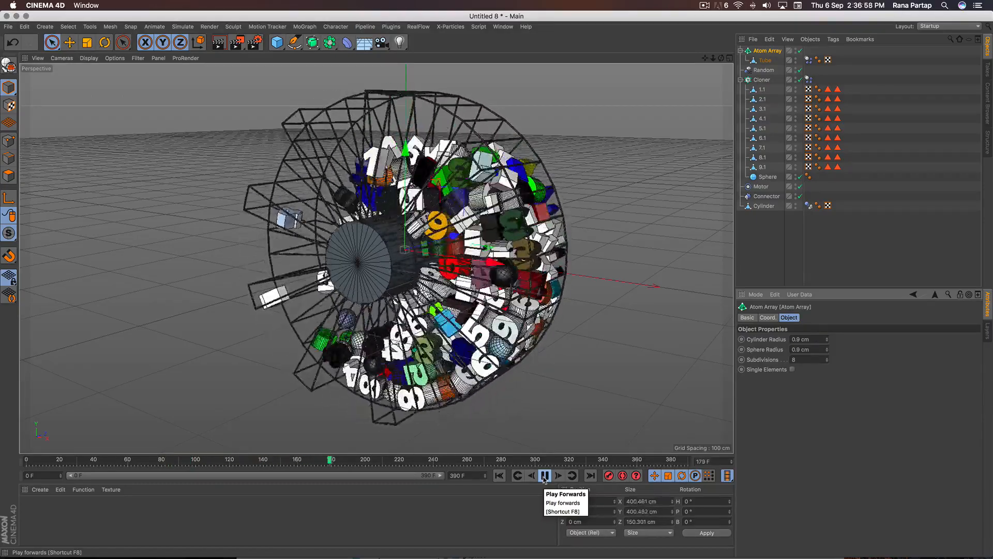
{"action": "left_click", "coordinate": [544, 475]}
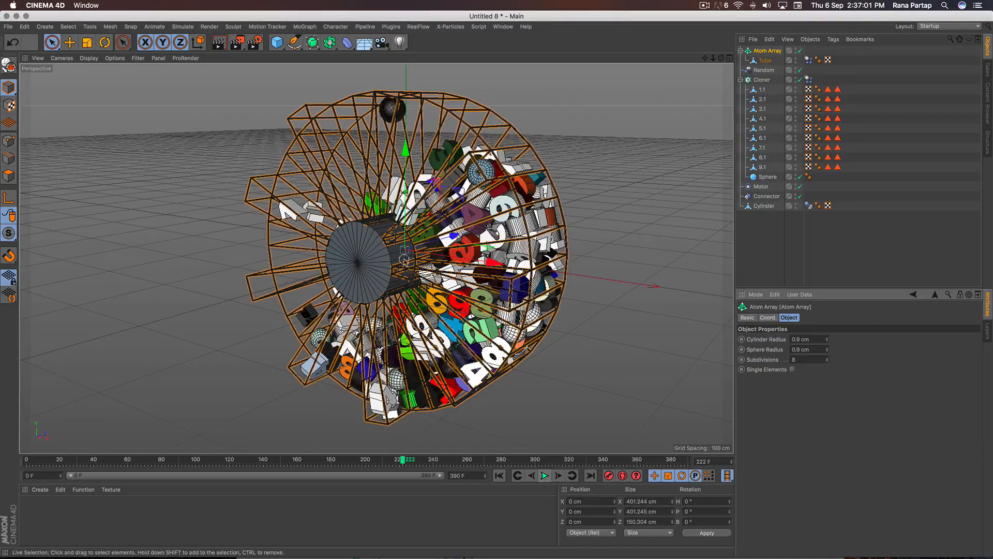
- Add a Sky object to the scene and create a new material
{"action": "left_click", "coordinate": [364, 42]}
{"action": "left_click", "coordinate": [417, 79]}
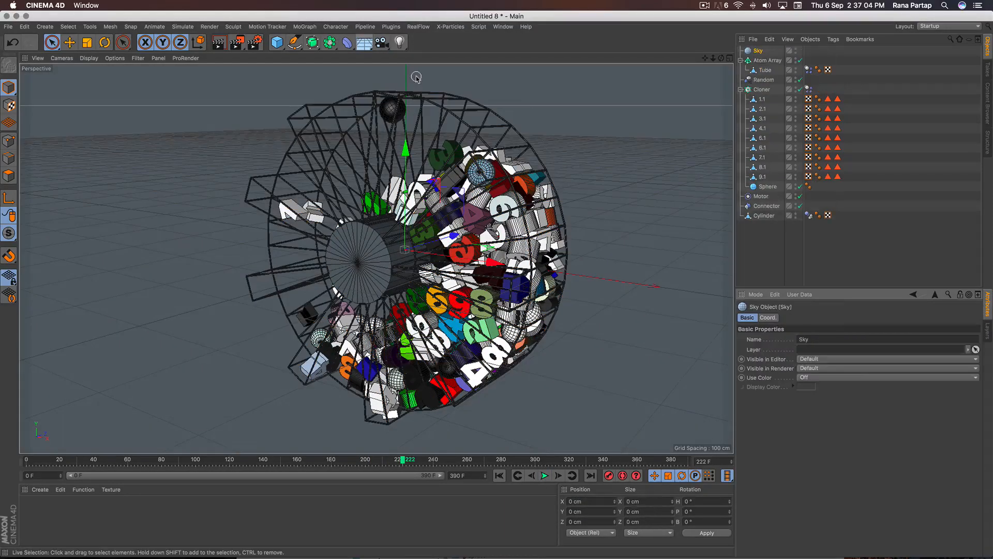
{"action": "left_click", "coordinate": [40, 489]}
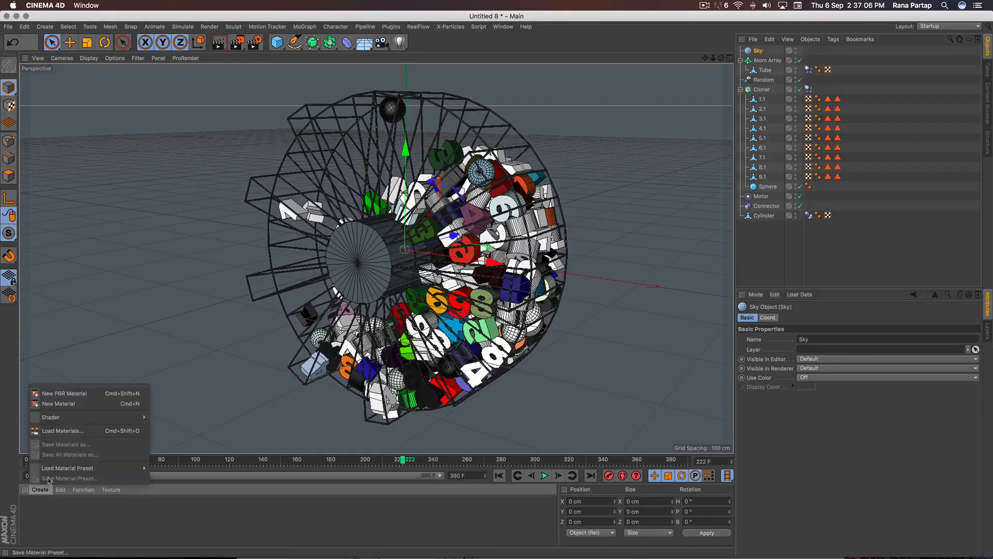
{"action": "left_click", "coordinate": [98, 407]}
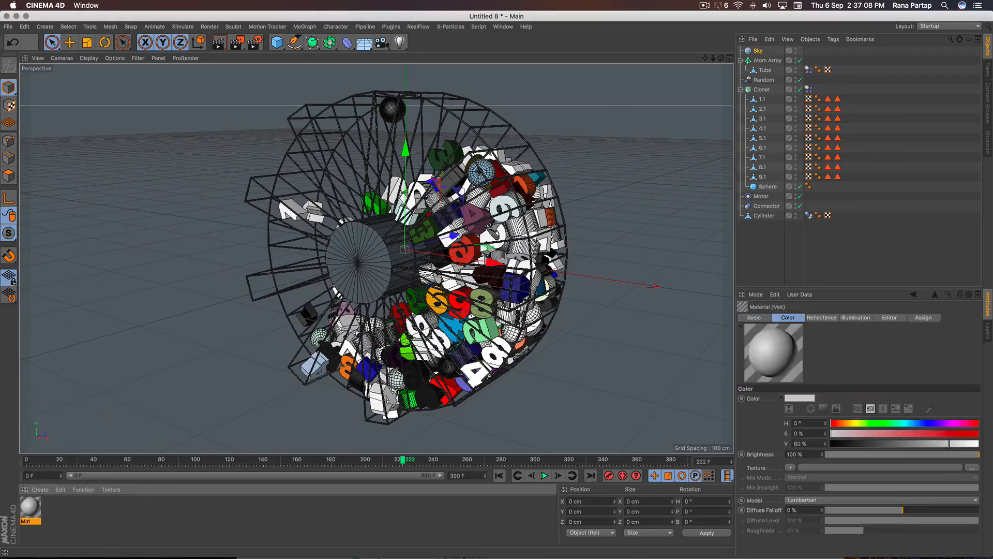
- Load a Gradient shader as the new material's color texture and open its shader properties
{"action": "double_click", "coordinate": [31, 508]}
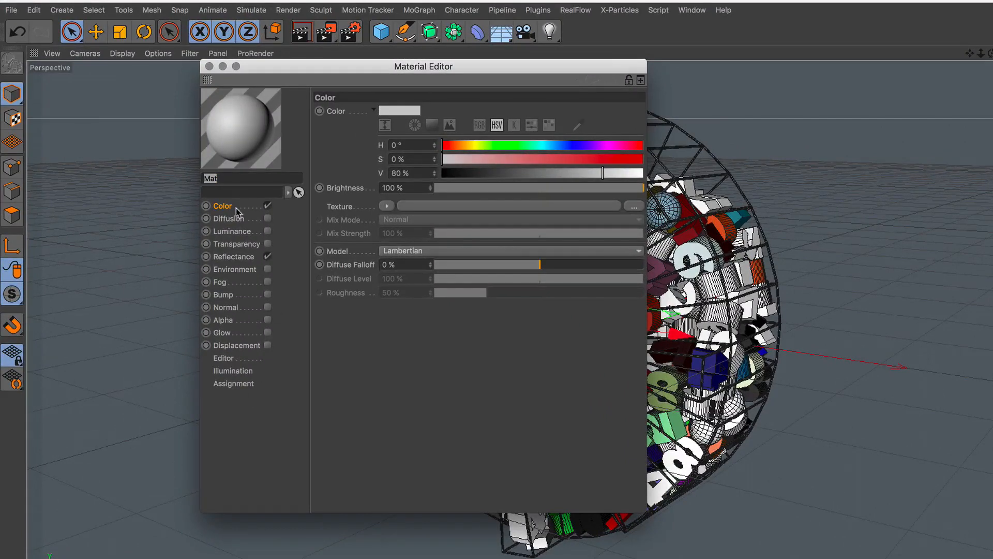
{"action": "left_click", "coordinate": [384, 206]}
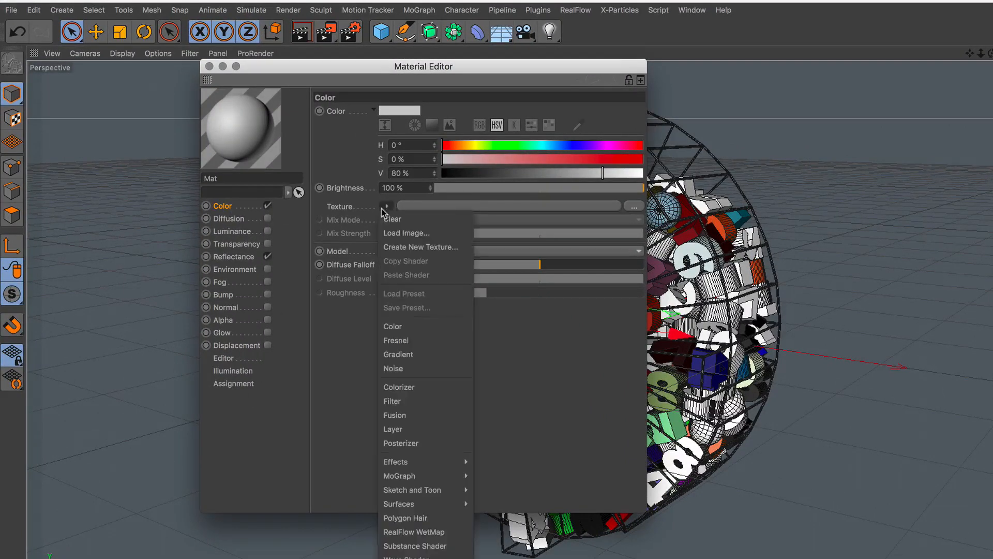
{"action": "left_click", "coordinate": [422, 355]}
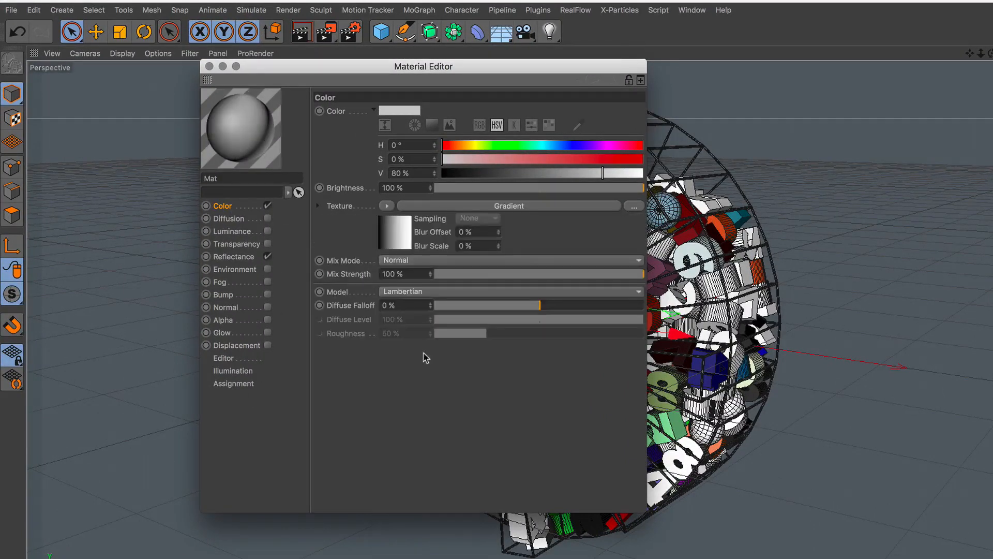
{"action": "left_click", "coordinate": [490, 206]}
- Recolor the gradient's start knot to light gray with a value of 78% and its end knot to dark gray
{"action": "double_click", "coordinate": [371, 214]}
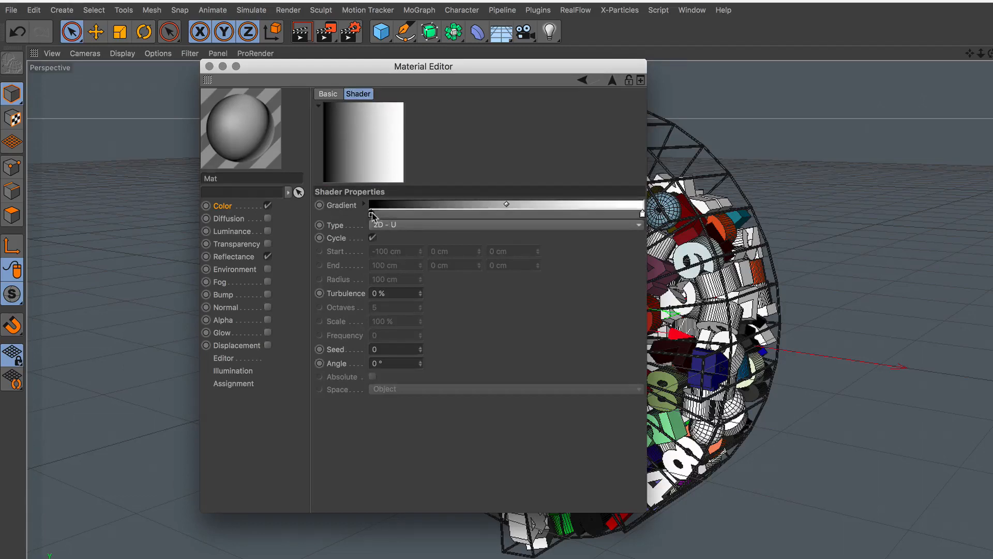
{"action": "left_click_drag", "start_coordinate": [432, 240], "coordinate": [442, 241]}
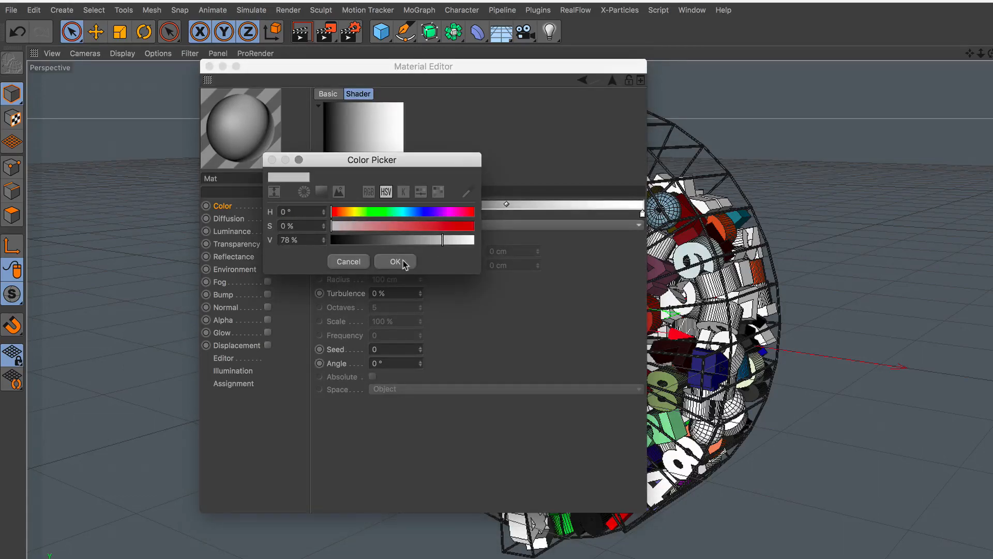
{"action": "left_click", "coordinate": [403, 263]}
{"action": "double_click", "coordinate": [641, 214]}
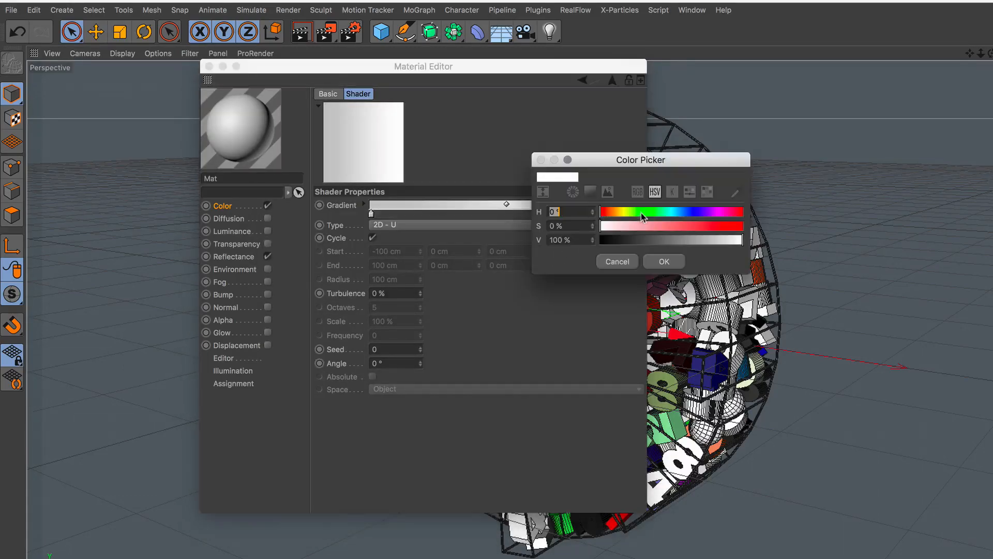
{"action": "left_click", "coordinate": [630, 240]}
{"action": "left_click", "coordinate": [664, 263]}
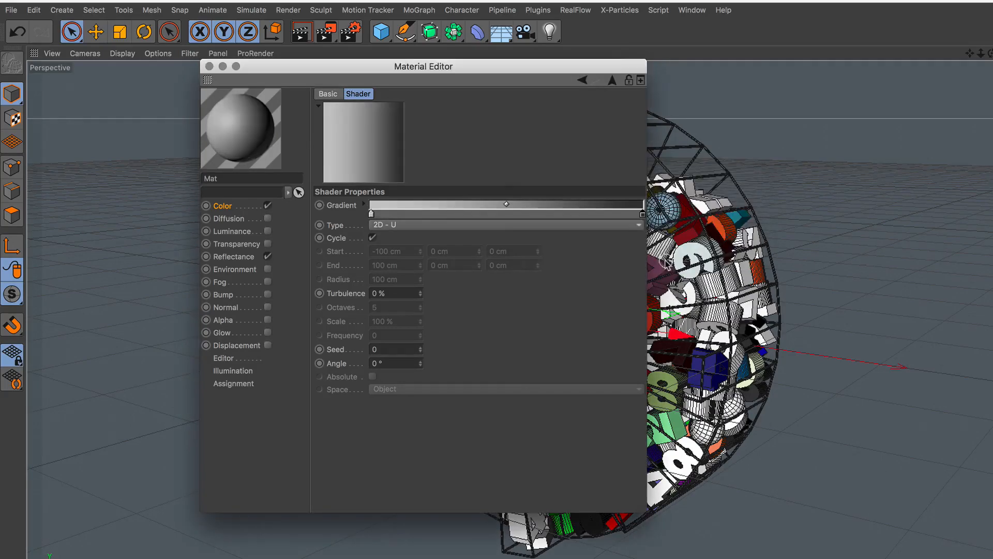
- Set the gradient type to 2D - Circular and assign the material to the Sky
{"action": "left_click", "coordinate": [468, 226]}
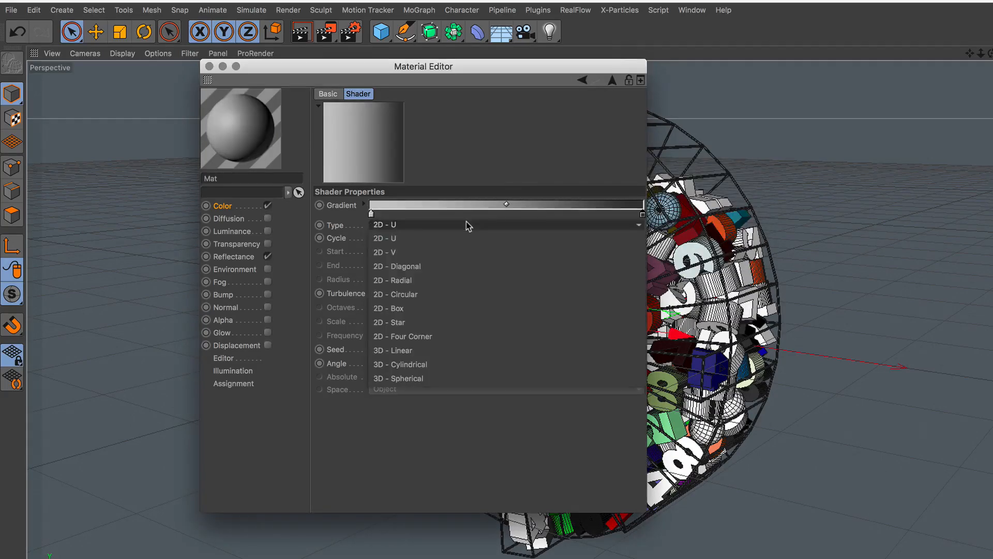
{"action": "left_click", "coordinate": [475, 300]}
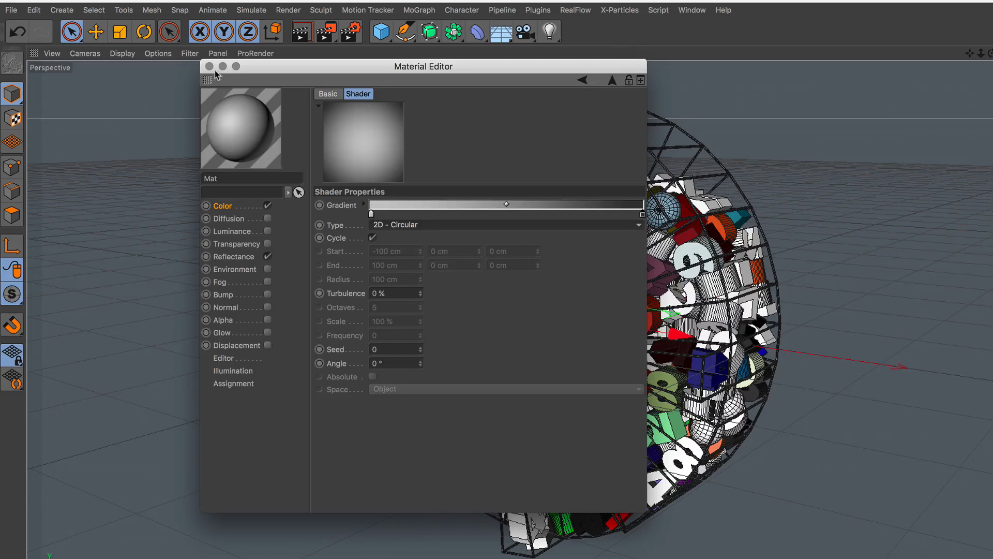
{"action": "left_click", "coordinate": [209, 67]}
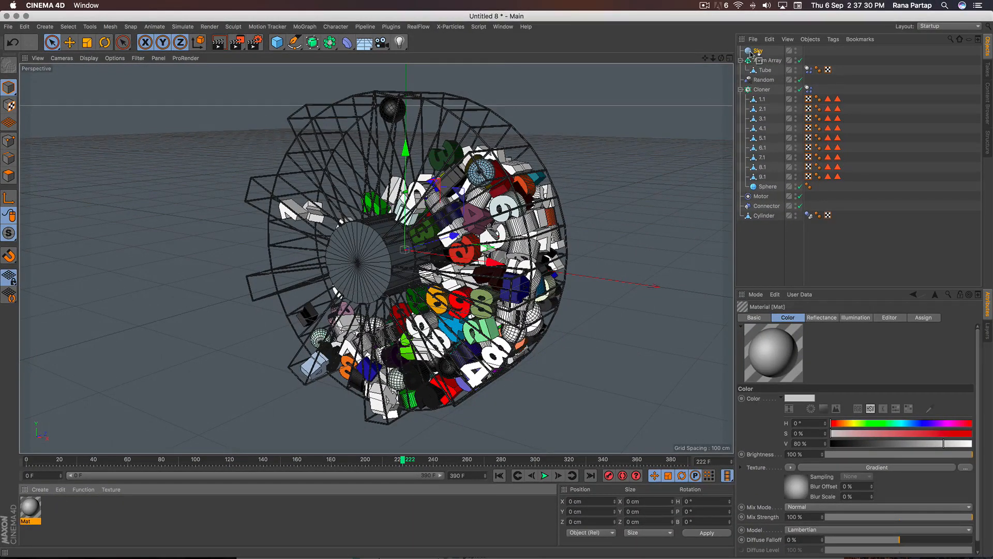
{"action": "left_click_drag", "start_coordinate": [750, 51], "coordinate": [751, 51]}
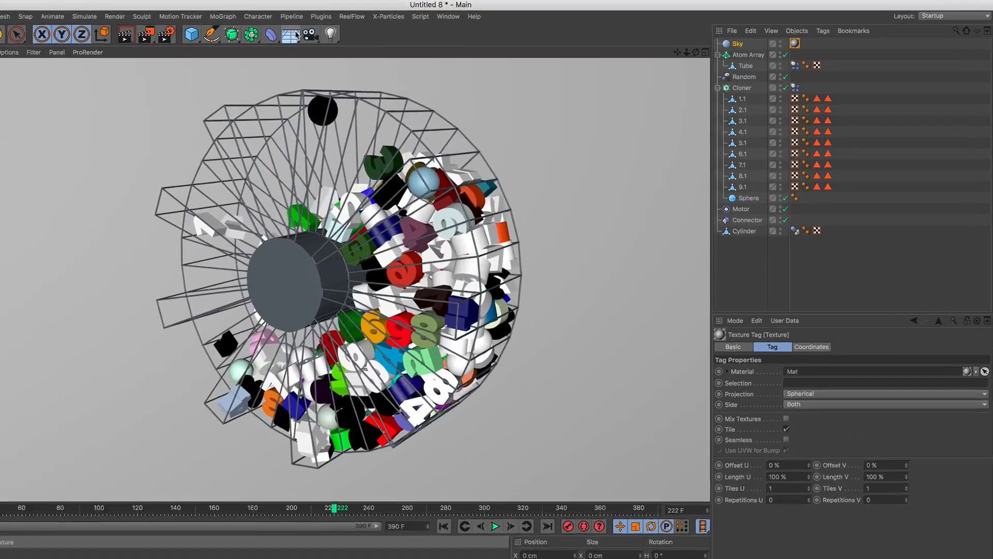
- Add a Floor and lower it beneath the wheel to about -219 cm in Y
{"action": "left_click", "coordinate": [364, 42]}
{"action": "left_click", "coordinate": [290, 45]}
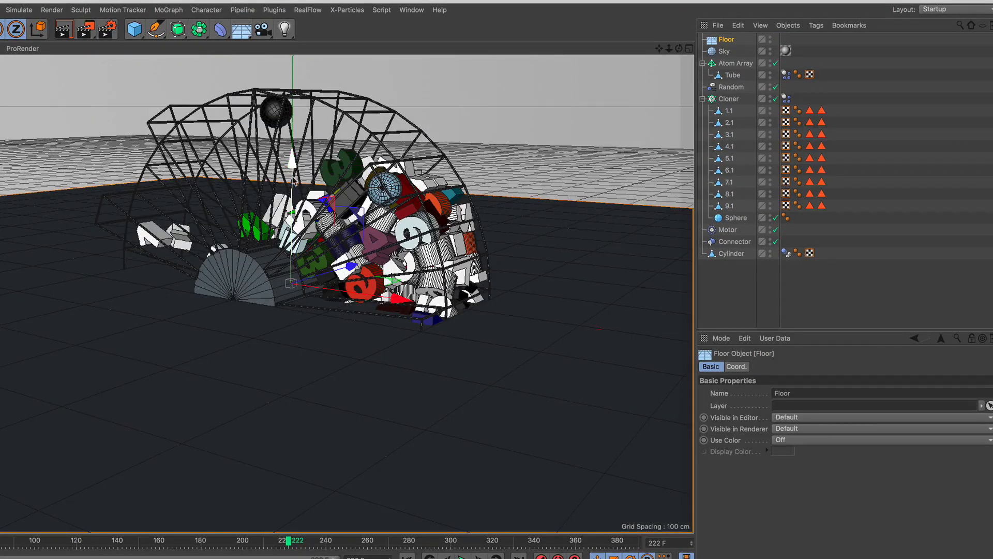
{"action": "left_click_drag", "start_coordinate": [295, 164], "coordinate": [267, 359]}
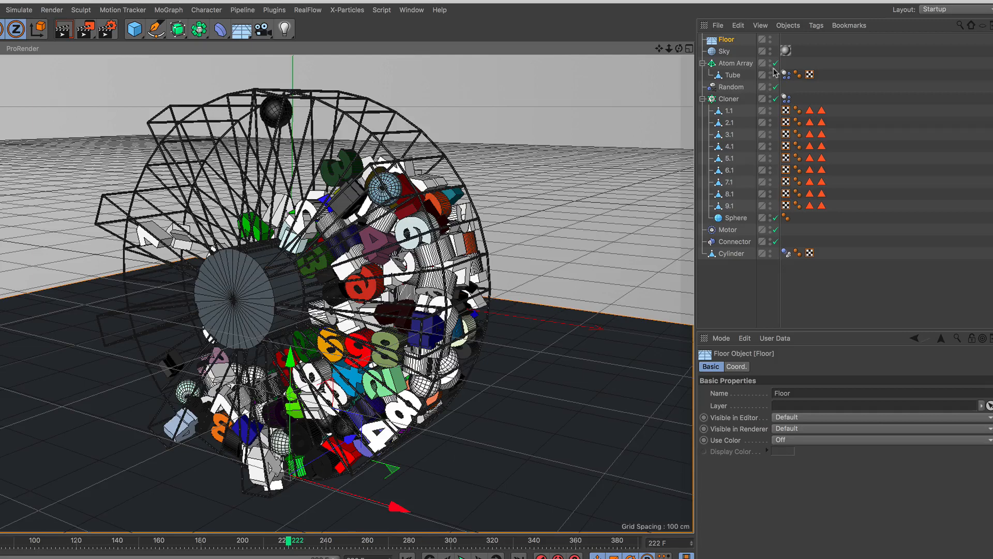
- Copy the Sky's texture tag onto the Floor
{"action": "left_click", "coordinate": [785, 50]}
{"action": "left_click_drag", "start_coordinate": [784, 41], "coordinate": [786, 40], "text": "ctrl"}
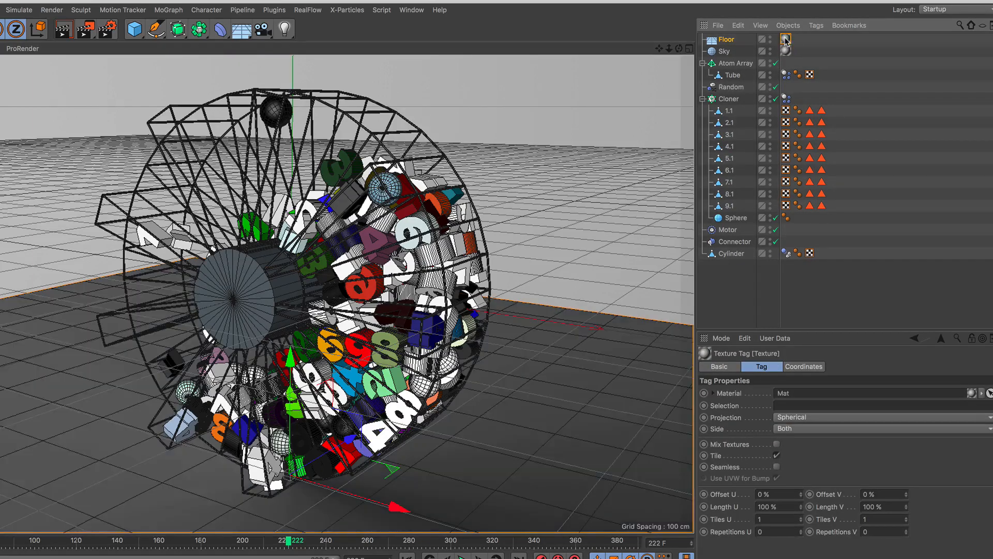
- Give the Floor a Compositing tag with Compositing Background enabled and render the view
{"action": "left_click", "coordinate": [726, 41]}
{"action": "left_click", "coordinate": [816, 25]}
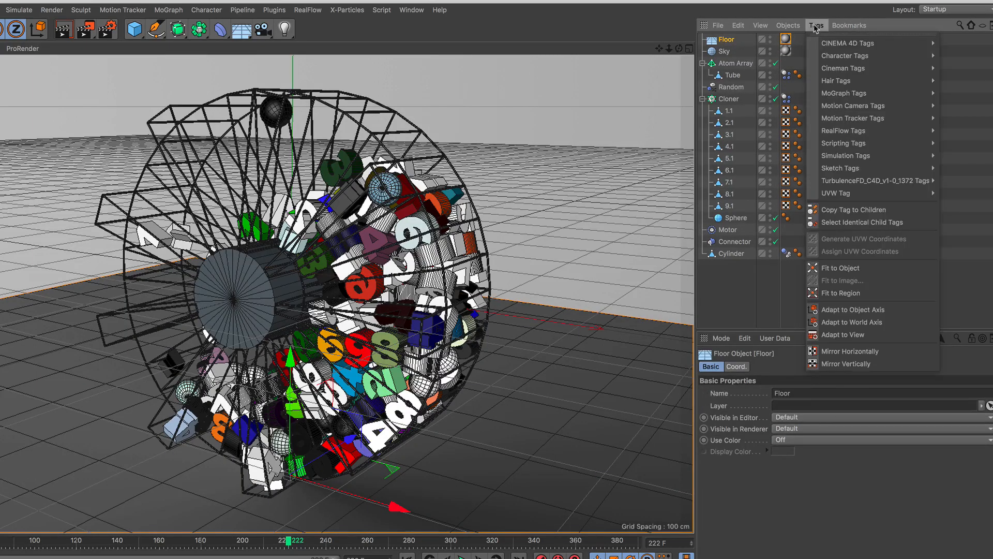
{"action": "mouse_move", "coordinate": [854, 43]}
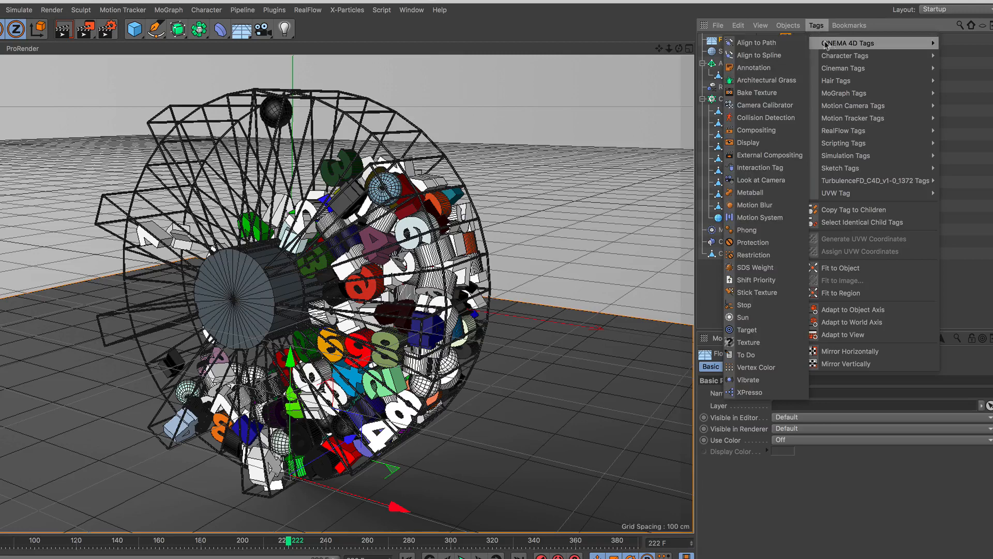
{"action": "left_click", "coordinate": [790, 131]}
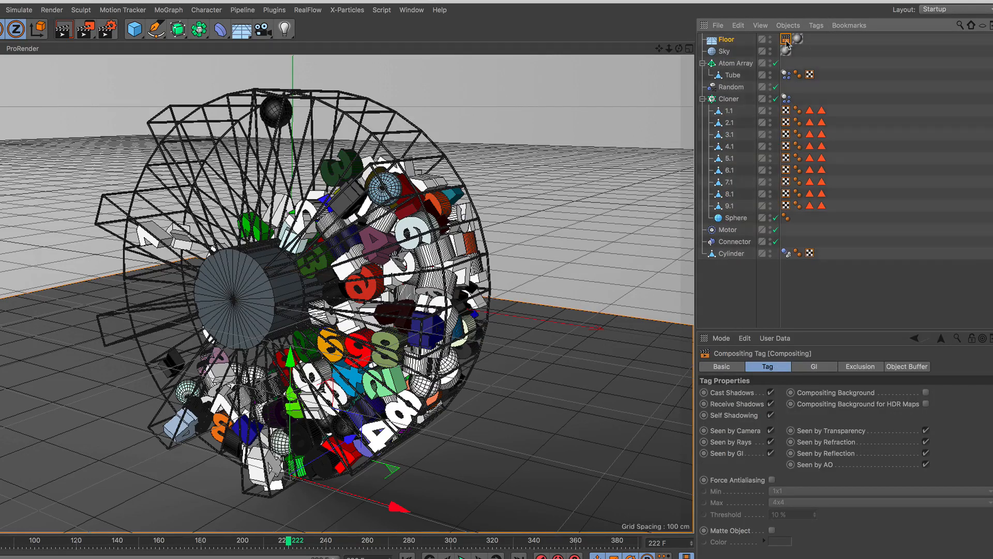
{"action": "left_click", "coordinate": [773, 368]}
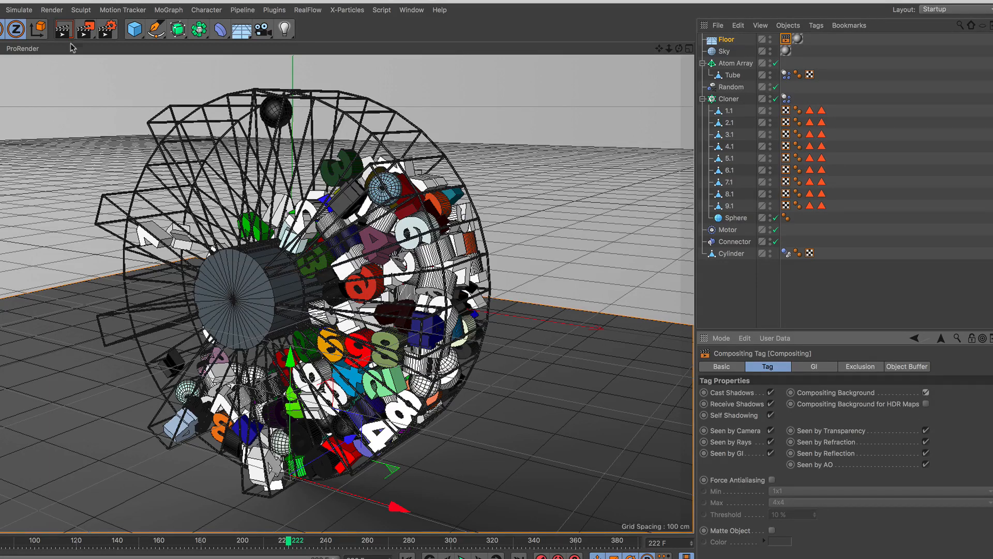
{"action": "key", "text": "ctrl+r"}
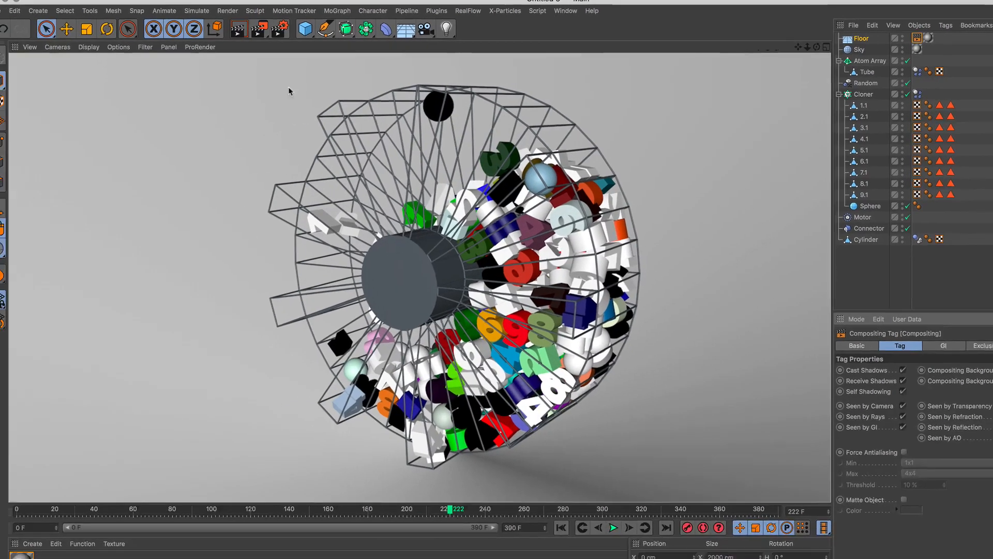
- Add the Ambient Occlusion effect to the render settings with its contrast set to 20%
{"action": "left_click", "coordinate": [108, 31]}
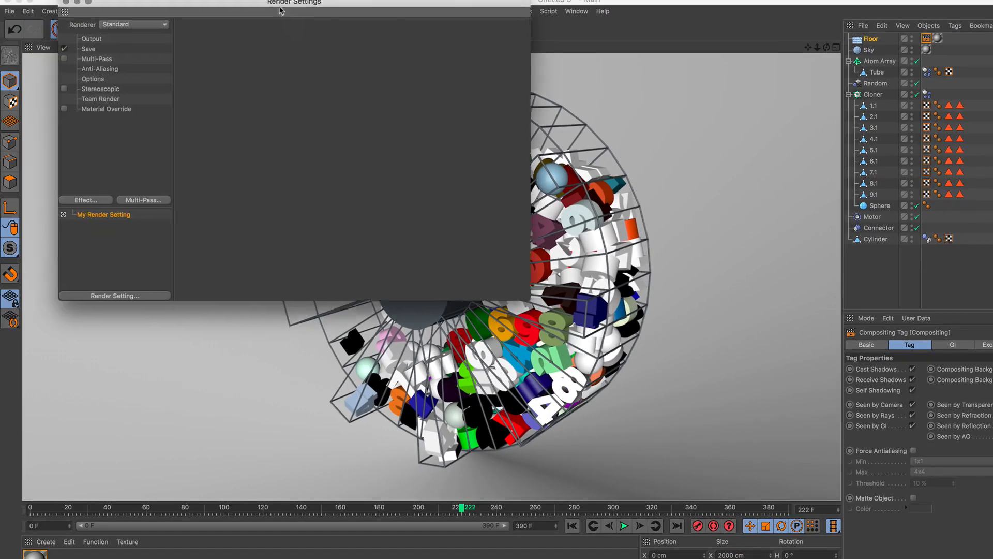
{"action": "left_click_drag", "start_coordinate": [278, 3], "coordinate": [348, 103]}
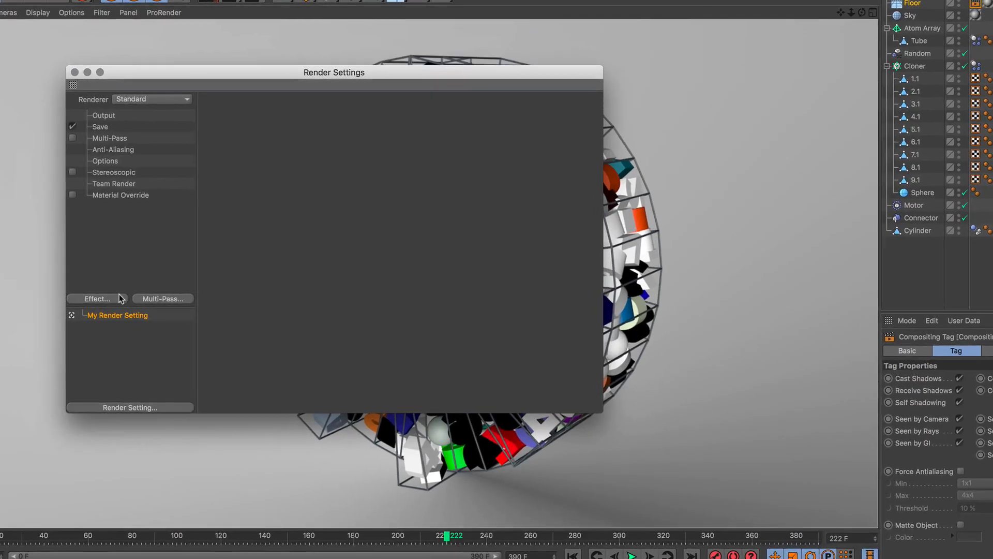
{"action": "left_click", "coordinate": [170, 298]}
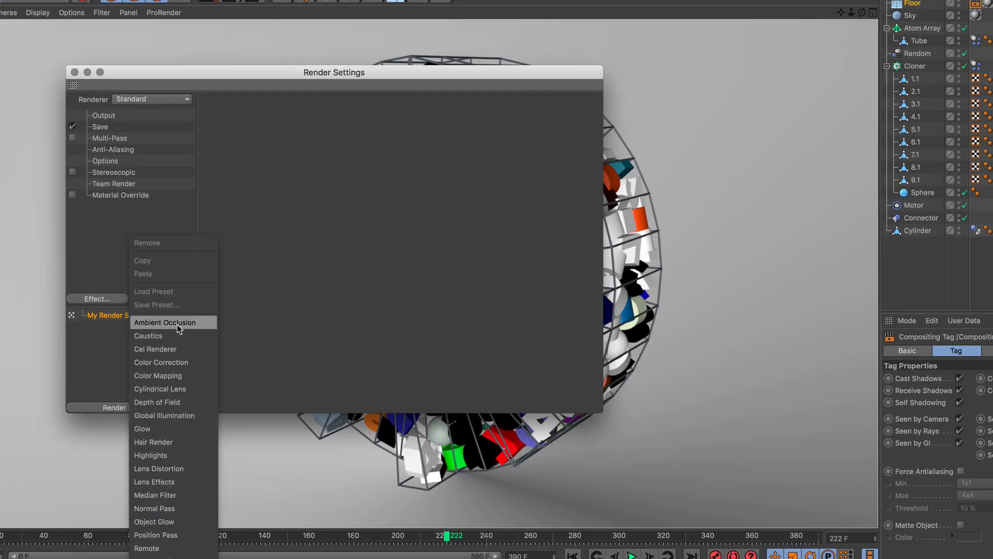
{"action": "left_click", "coordinate": [177, 328]}
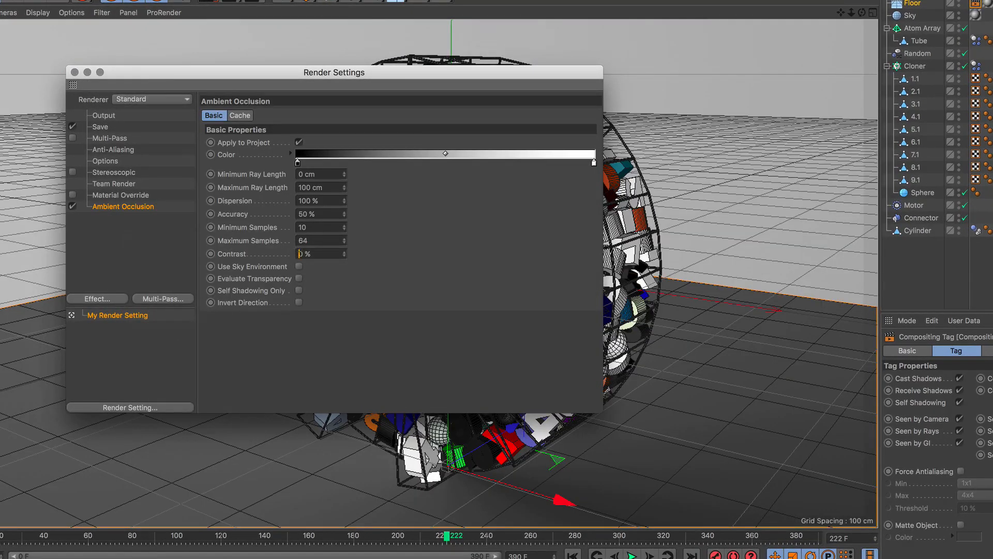
{"action": "type", "text": "20"}
{"action": "key", "text": "Return"}
{"action": "left_click", "coordinate": [74, 72]}
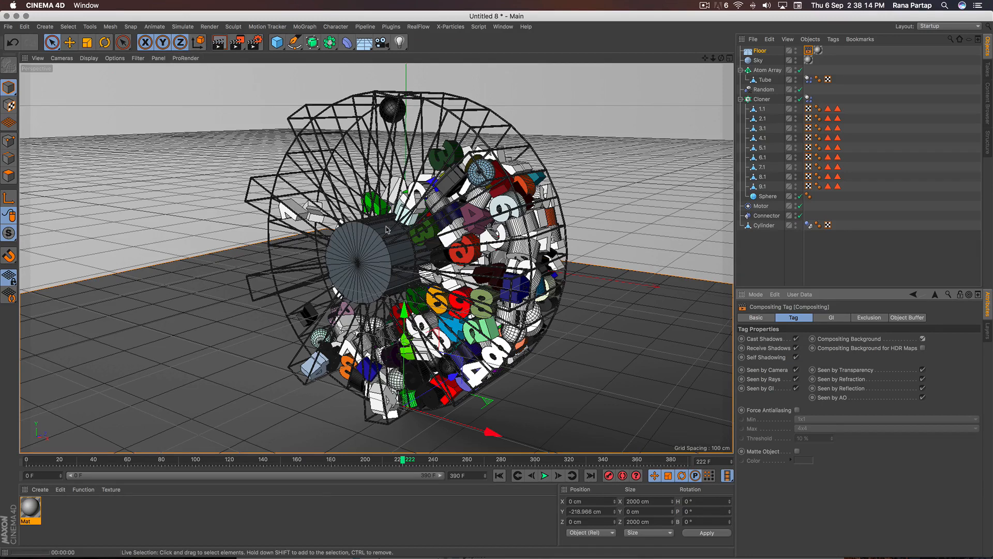
- Preview a render of the wheel with ambient occlusion, play the simulation from the first frame, and rewind to the start
{"action": "key", "text": "alt+r"}
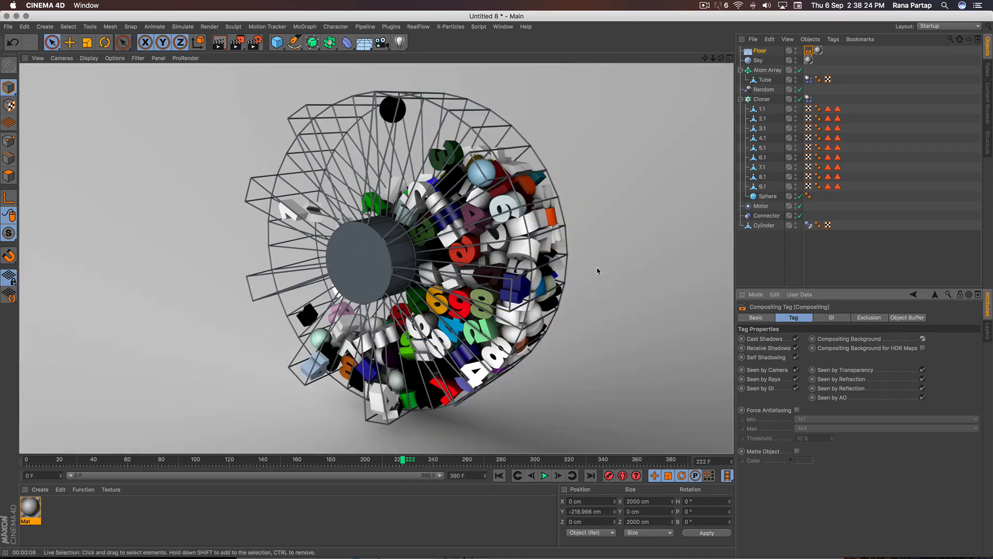
{"action": "left_click", "coordinate": [499, 475]}
{"action": "left_click", "coordinate": [546, 476]}
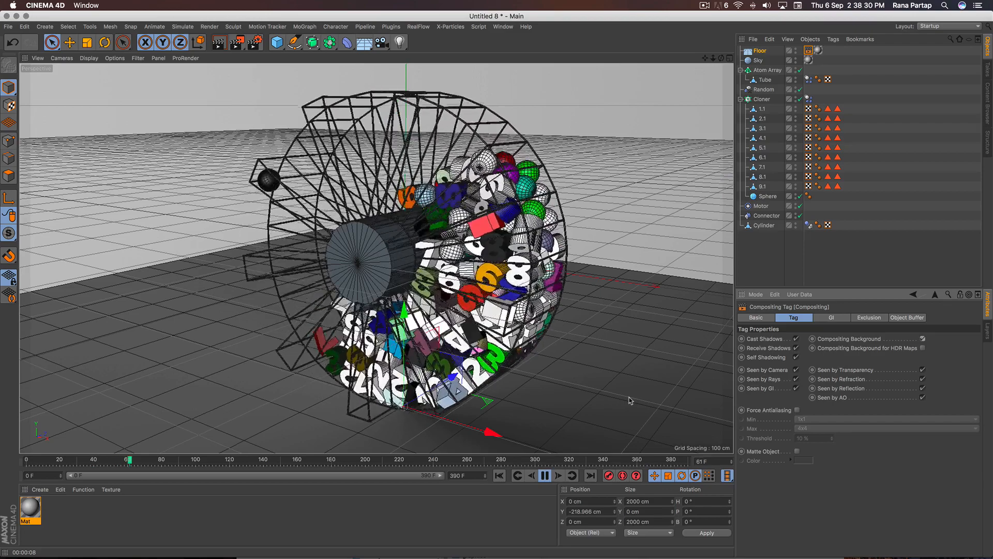
{"action": "left_click", "coordinate": [542, 479]}
{"action": "left_click", "coordinate": [499, 475]}
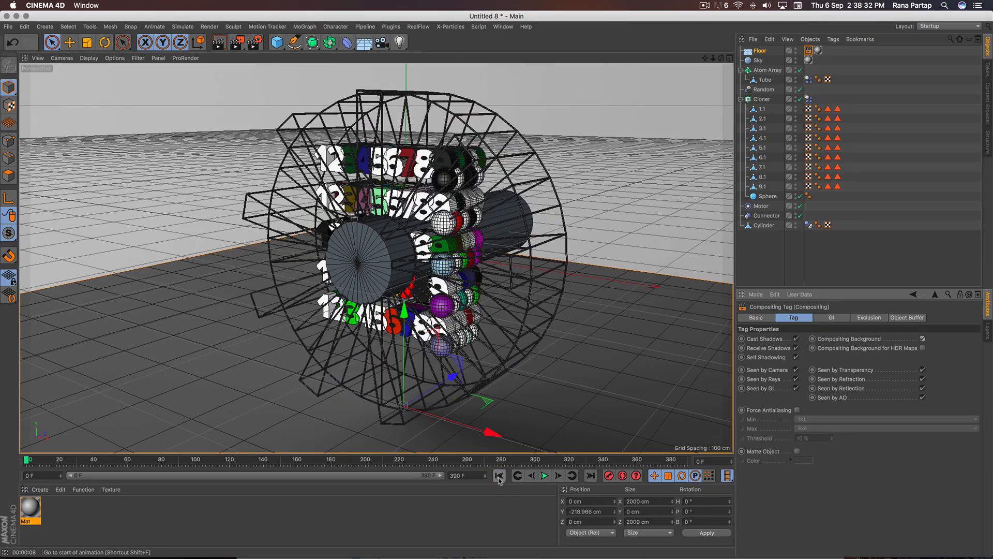
- Give the Floor a Collider Body tag and play the simulation to test it
{"action": "left_click", "coordinate": [759, 50]}
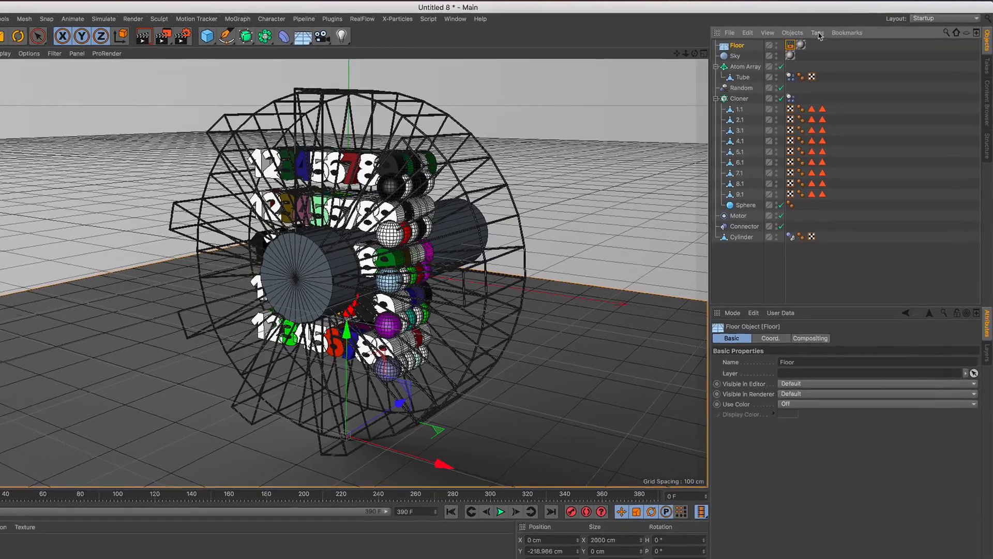
{"action": "left_click", "coordinate": [833, 39]}
{"action": "mouse_move", "coordinate": [838, 155]}
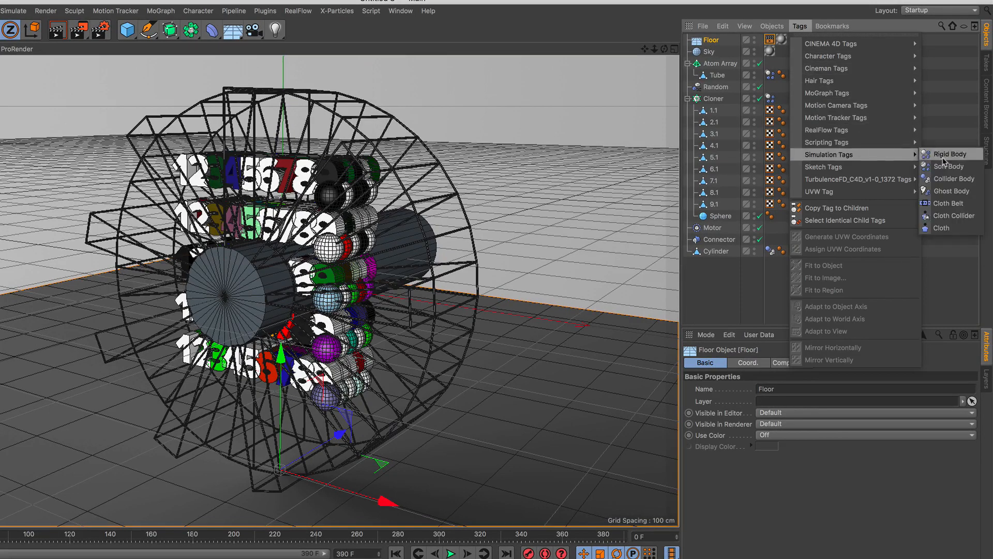
{"action": "left_click", "coordinate": [957, 179]}
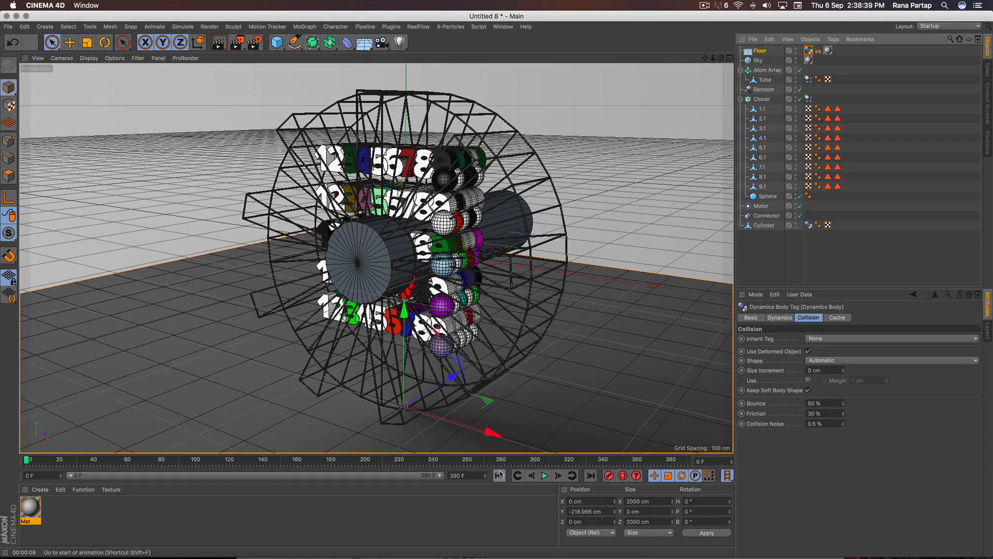
{"action": "left_click", "coordinate": [544, 475]}
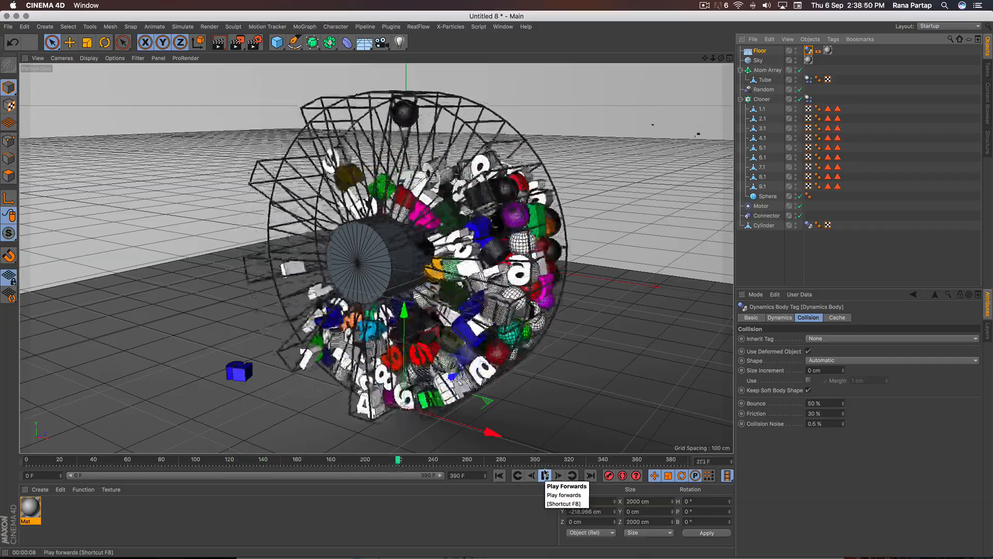
{"action": "left_click", "coordinate": [545, 474]}
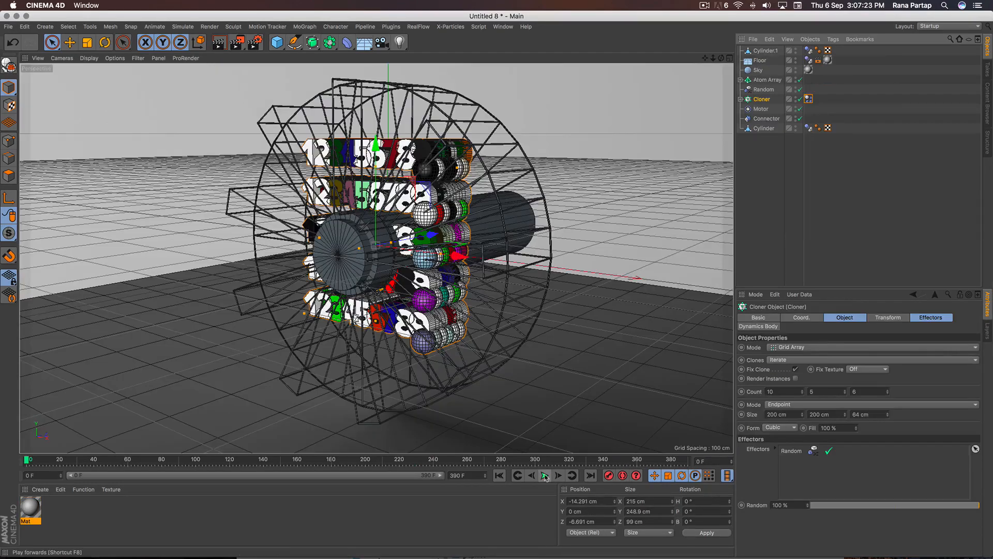
- Play the simulation from the start, stop it at frame 377, and render the view
{"action": "left_click", "coordinate": [545, 475]}
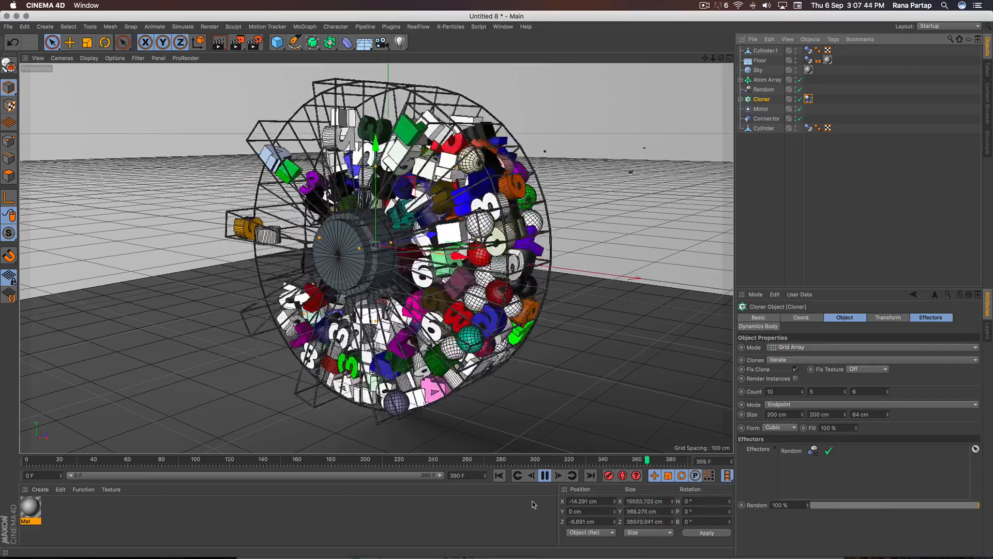
{"action": "left_click", "coordinate": [544, 474]}
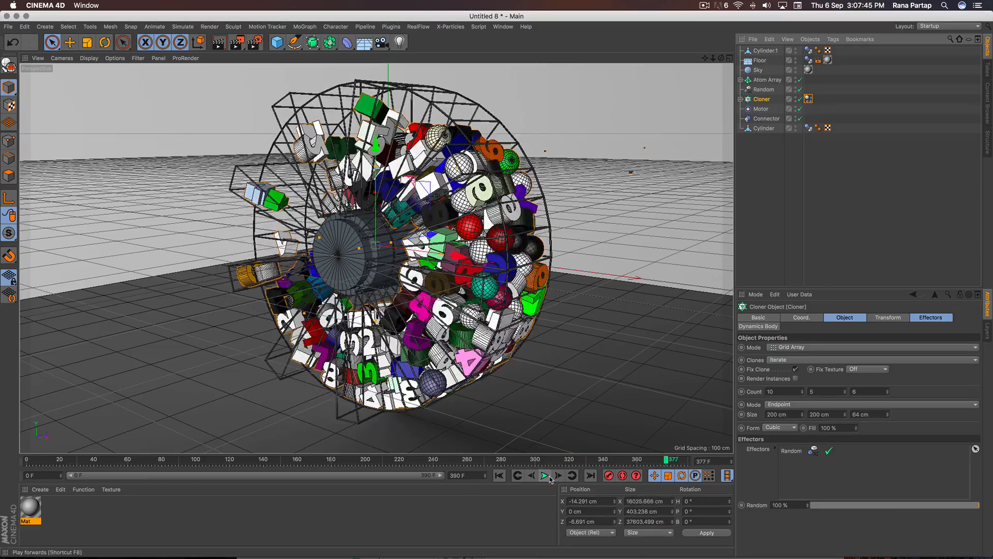
{"action": "left_click", "coordinate": [219, 41]}
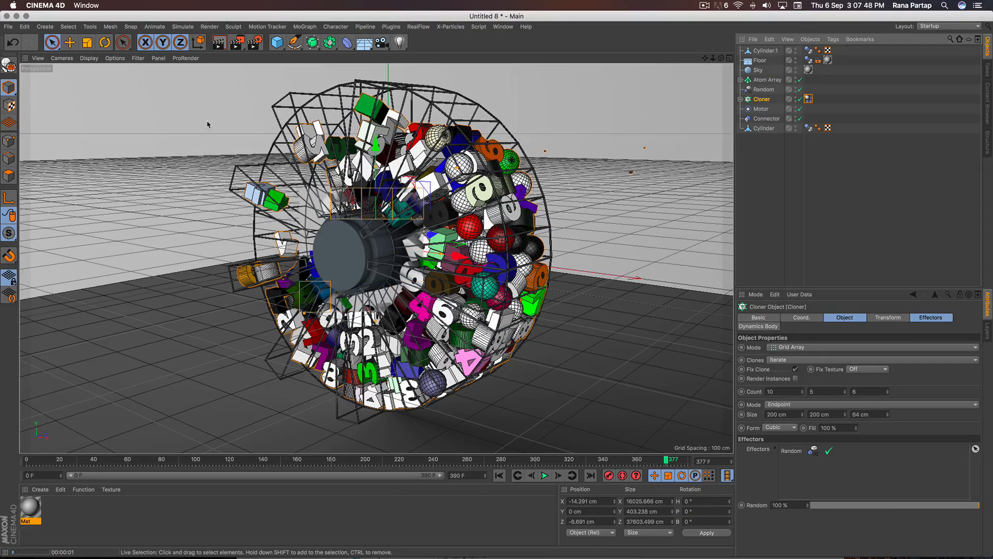